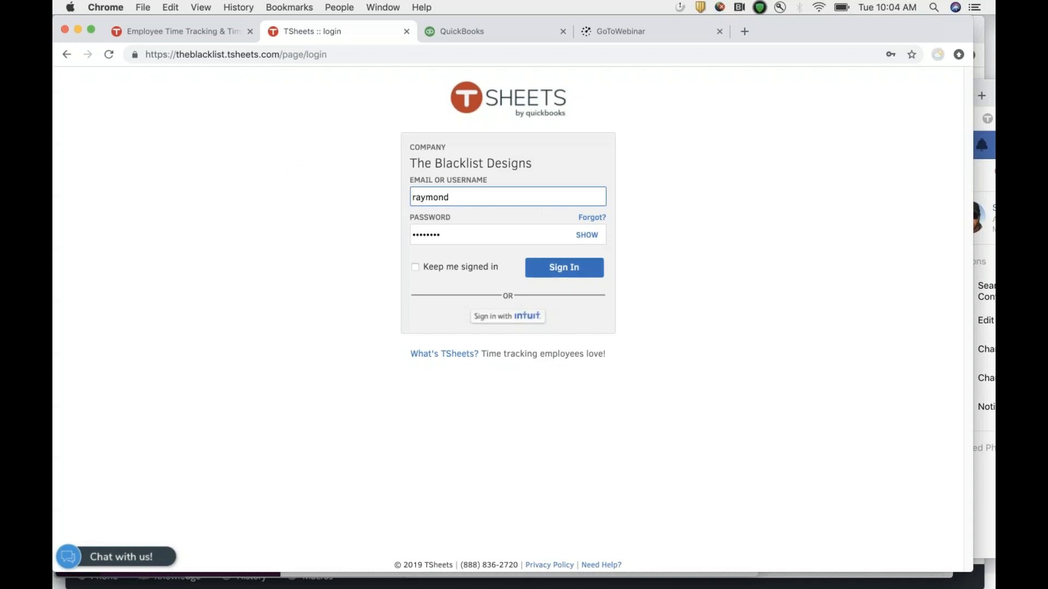
# - Sign in to the company's time-tracking account and clock out of the current Juniper Lane project
pyautogui.click(571, 271)
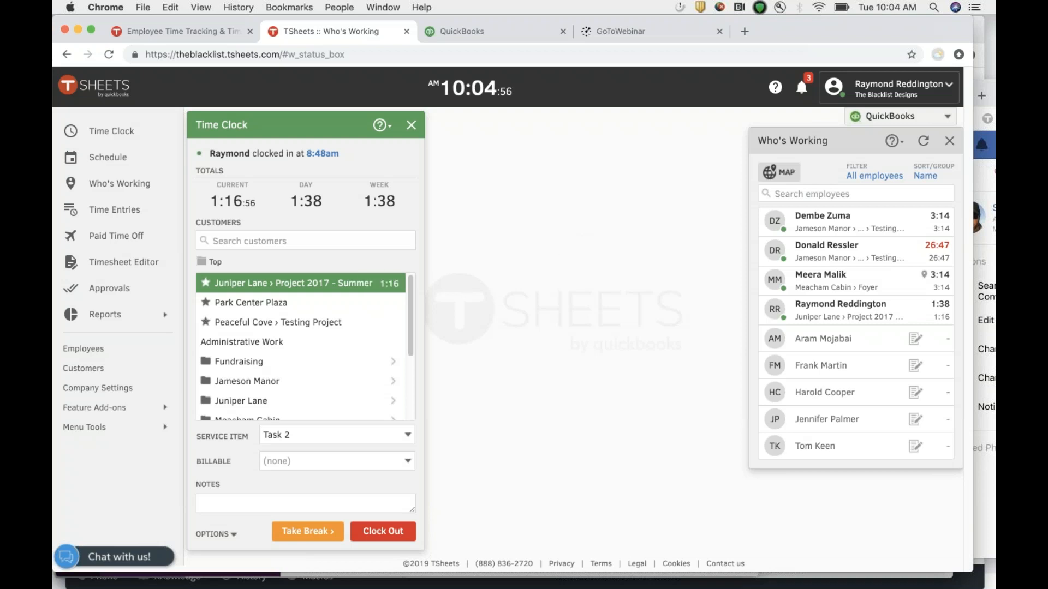
pyautogui.click(382, 532)
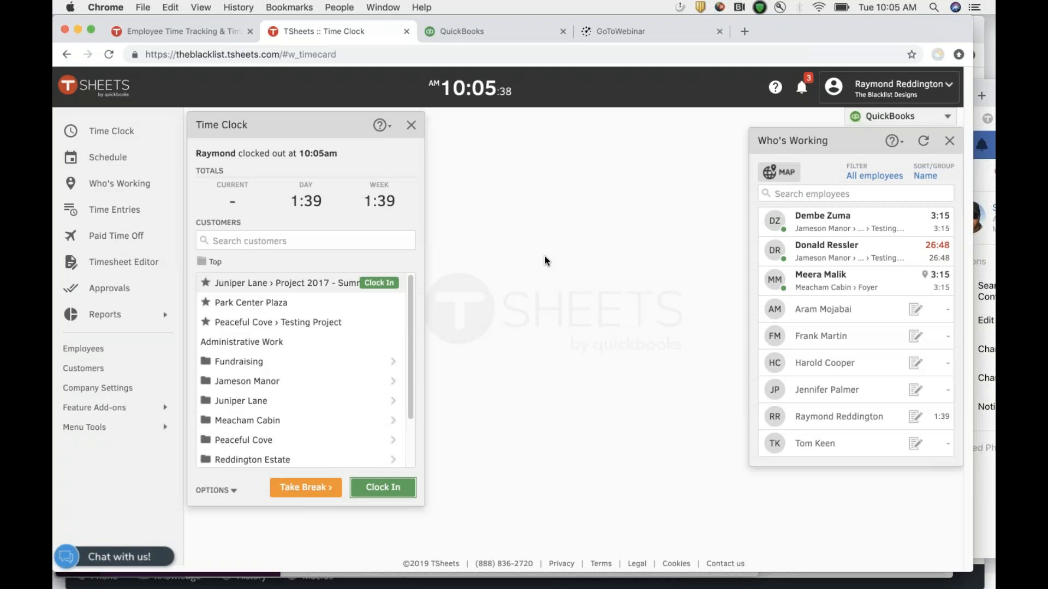
# - Open the schedule and assign Tuesday's unassigned Weekly Task shift to the second listed employee, keeping it on Tuesday
pyautogui.click(97, 159)
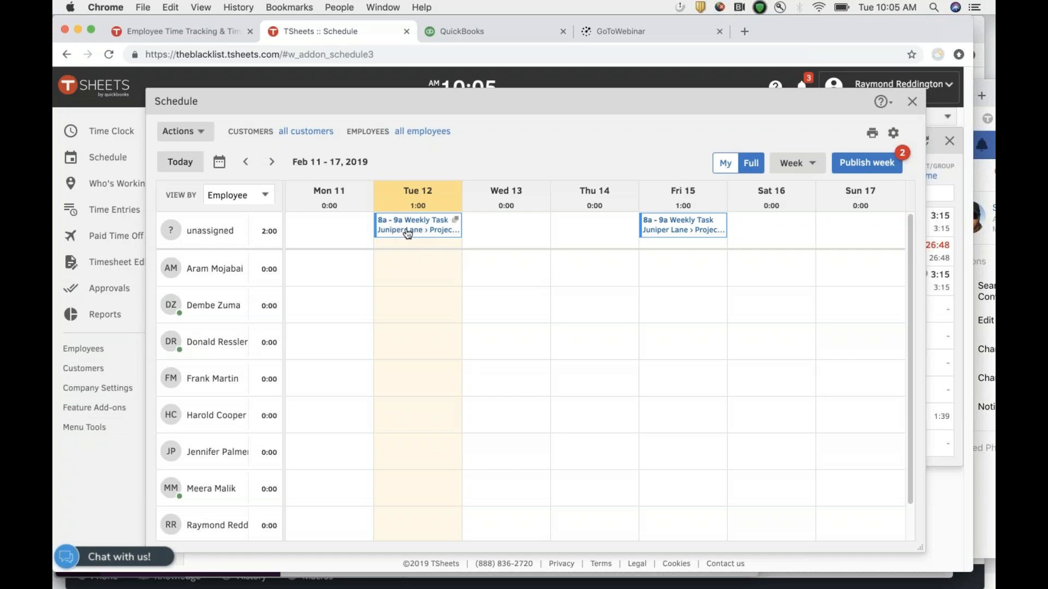
pyautogui.moveTo(407, 235); pyautogui.dragTo(410, 306)
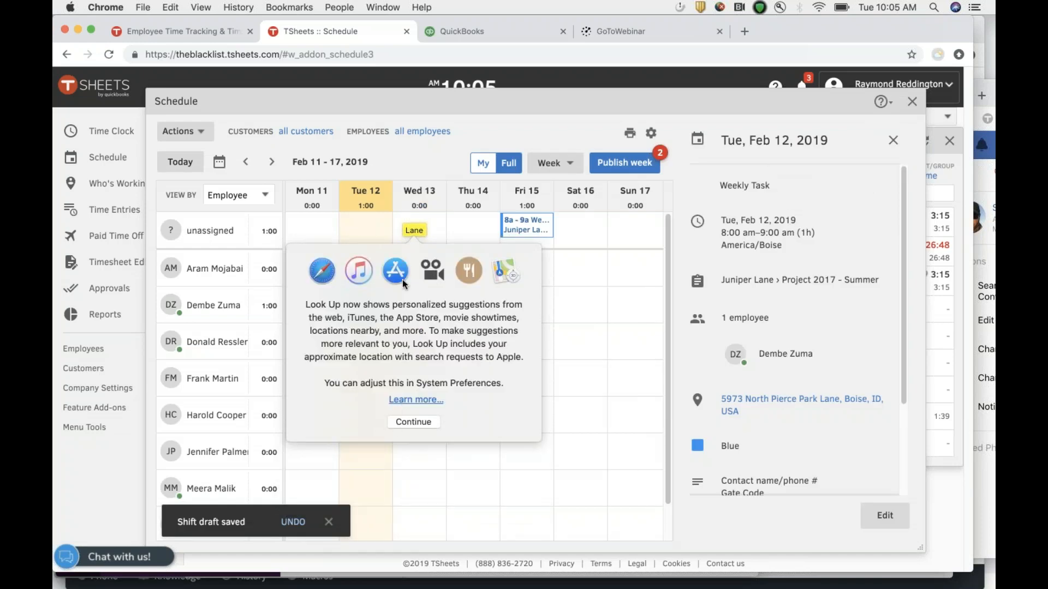
pyautogui.click(450, 224)
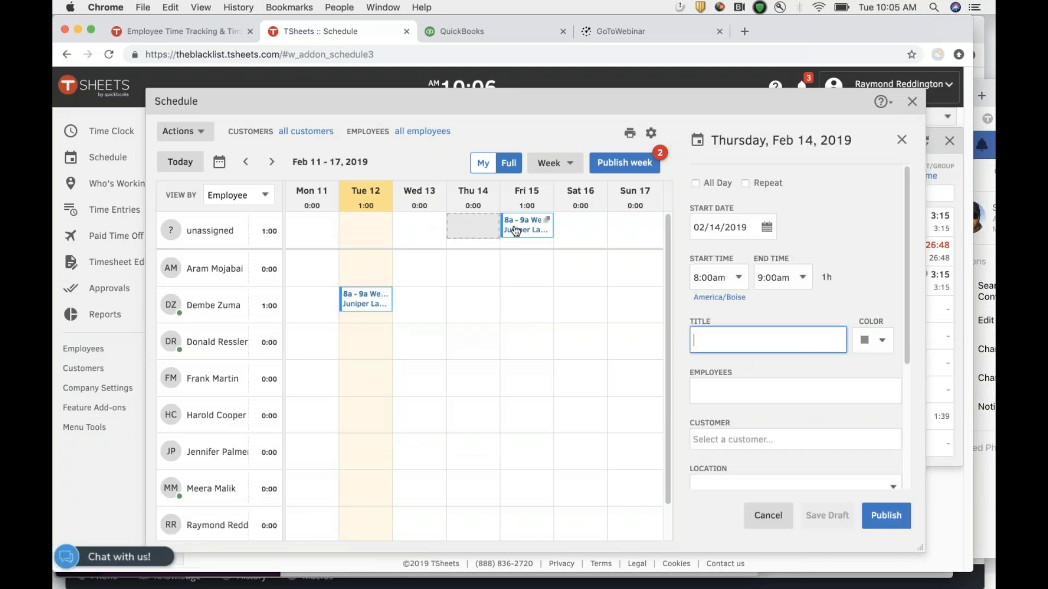
# - Move Friday's unassigned Weekly Task shift to Saturday under the first listed employee, then close the schedule from the week view
pyautogui.moveTo(517, 229); pyautogui.dragTo(570, 262)
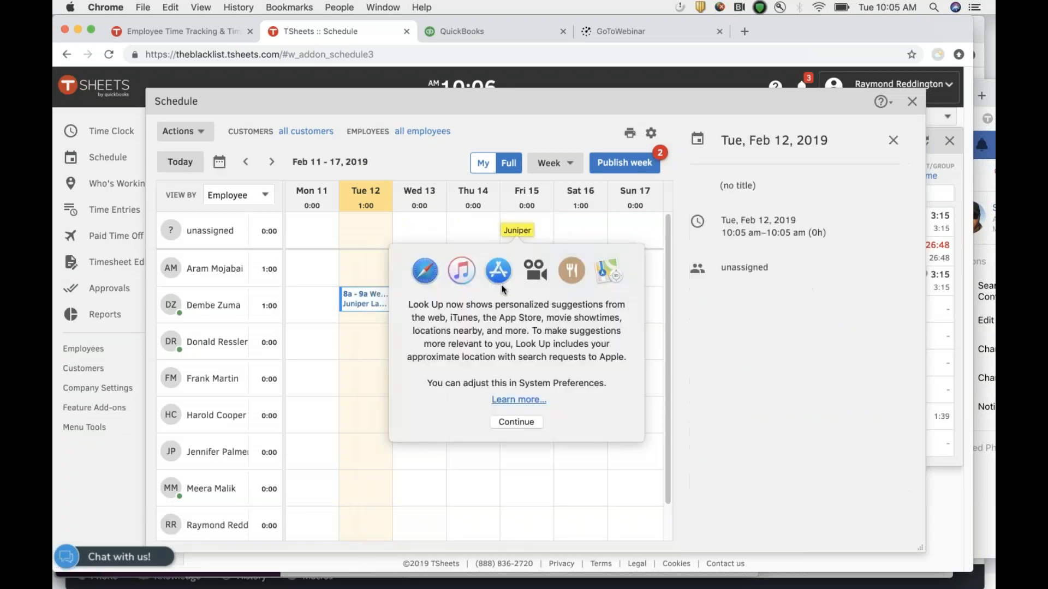
pyautogui.click(540, 213)
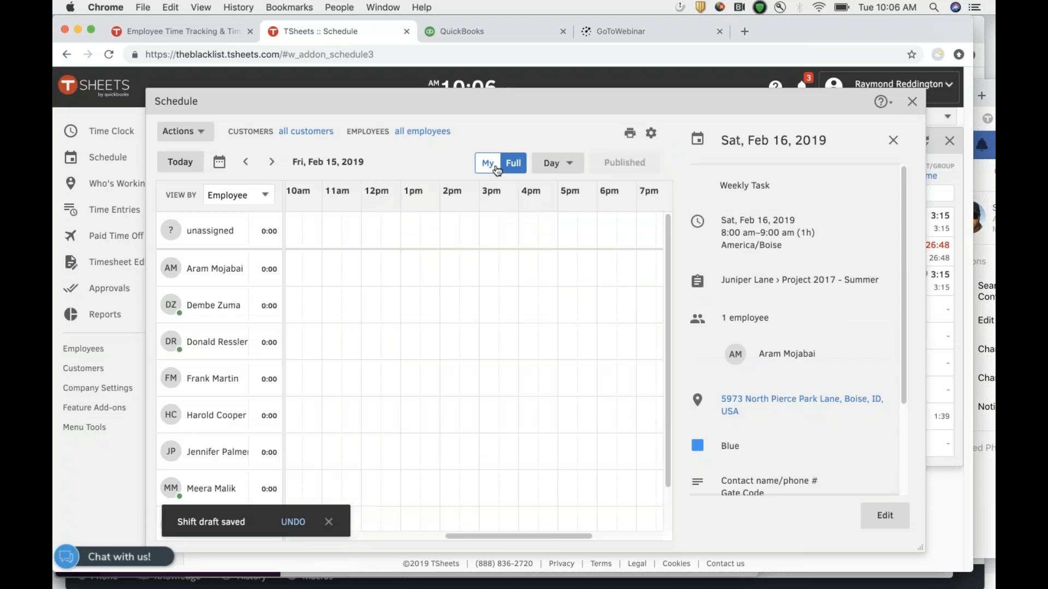
pyautogui.click(570, 170)
pyautogui.click(548, 213)
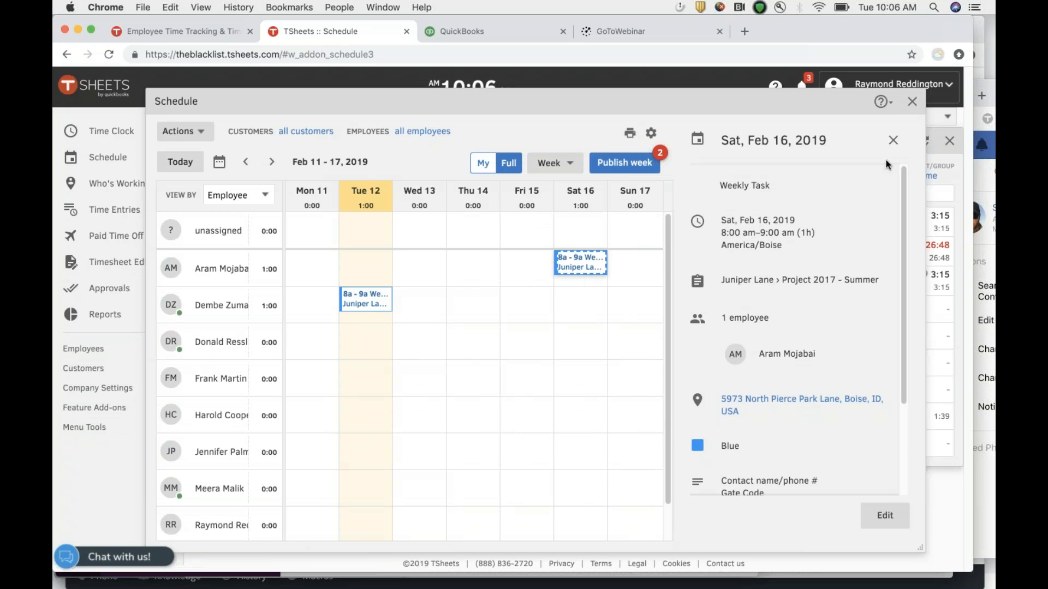
pyautogui.click(892, 140)
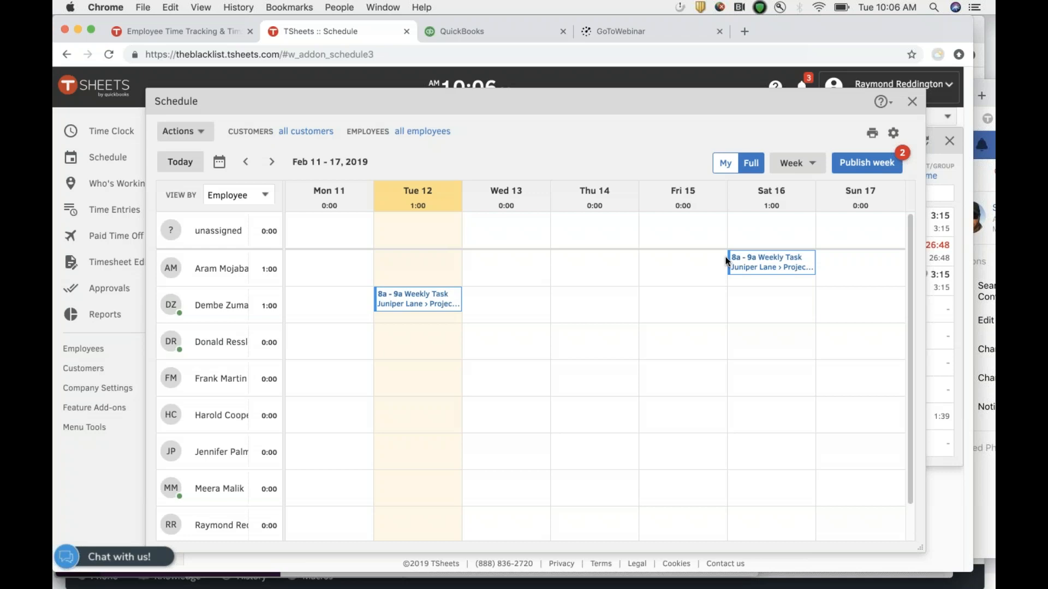
pyautogui.click(911, 102)
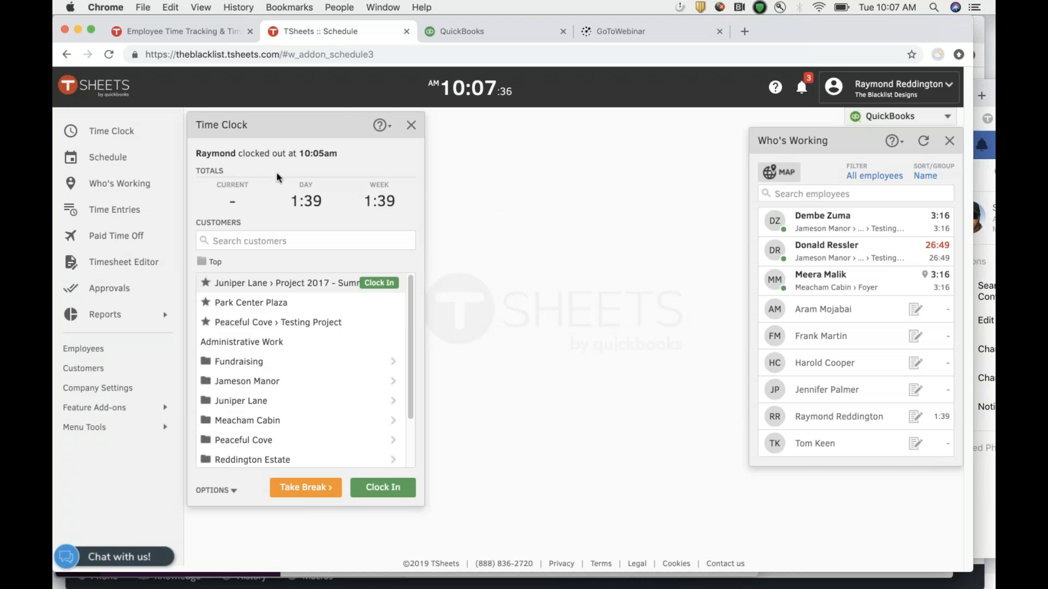
# - Clock in to Staff Meeting from the time clock's customer list
pyautogui.moveTo(216, 124); pyautogui.dragTo(227, 124)
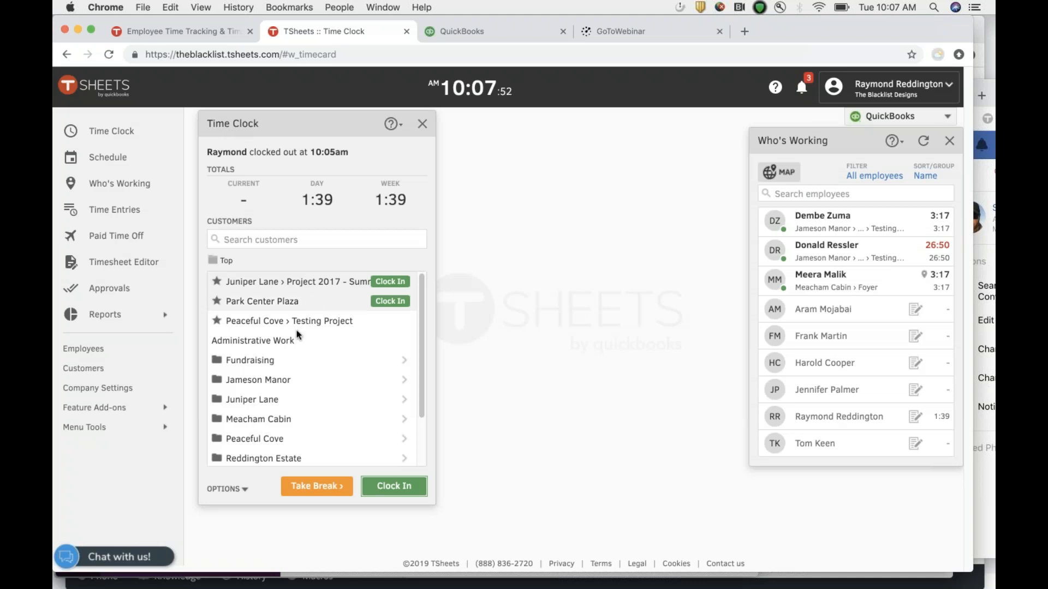
pyautogui.scroll(-2, 278, 416)
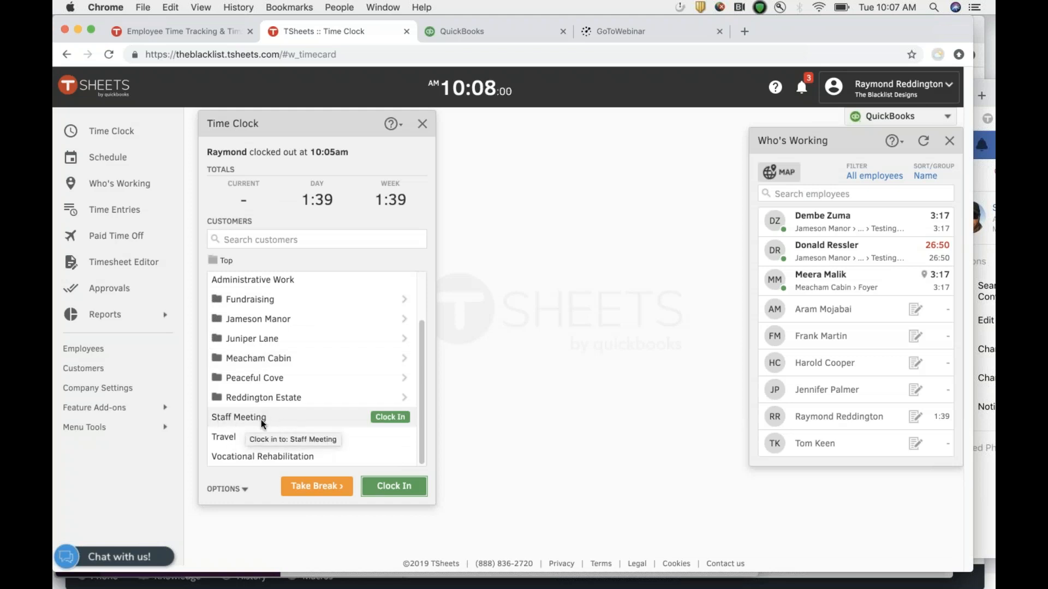
pyautogui.click(389, 418)
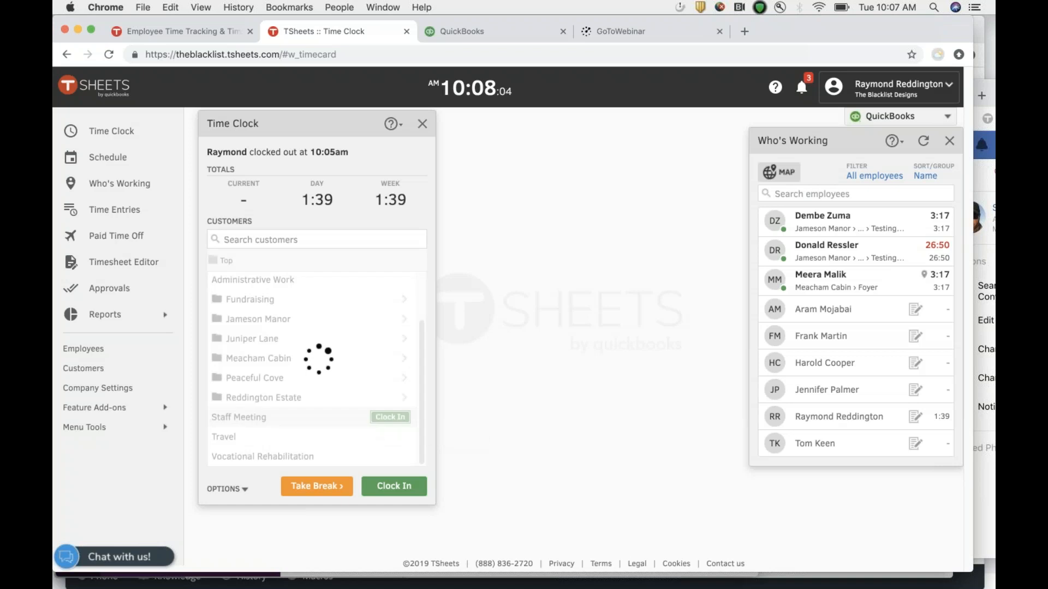
# - Fill in the Staff Meeting entry with service item General Office Work:Administrative, billable No and the note "Monthly staff meeting"
pyautogui.click(331, 442)
pyautogui.click(341, 339)
pyautogui.click(286, 474)
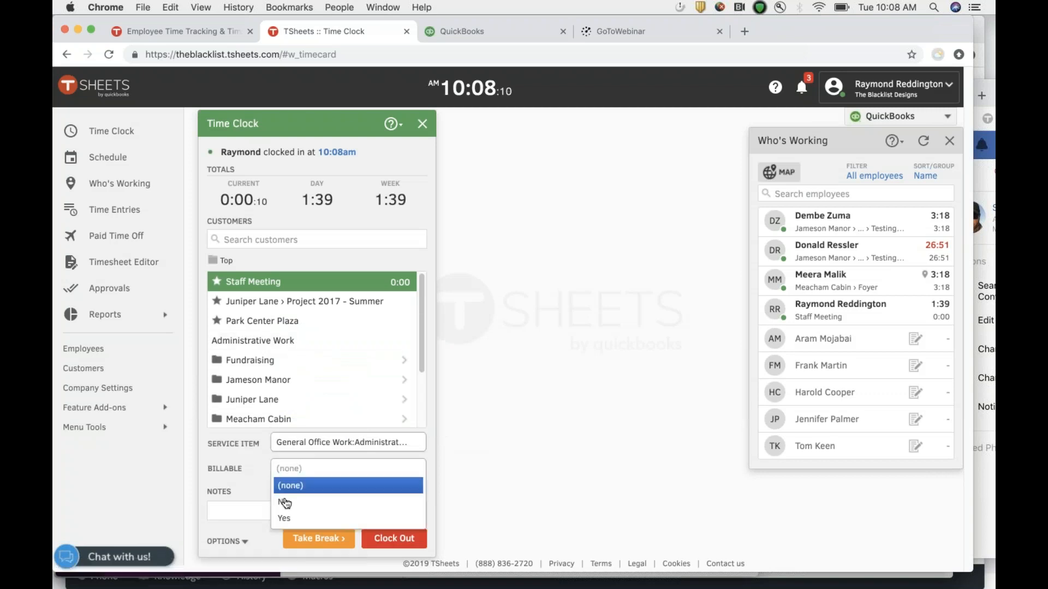
pyautogui.click(287, 505)
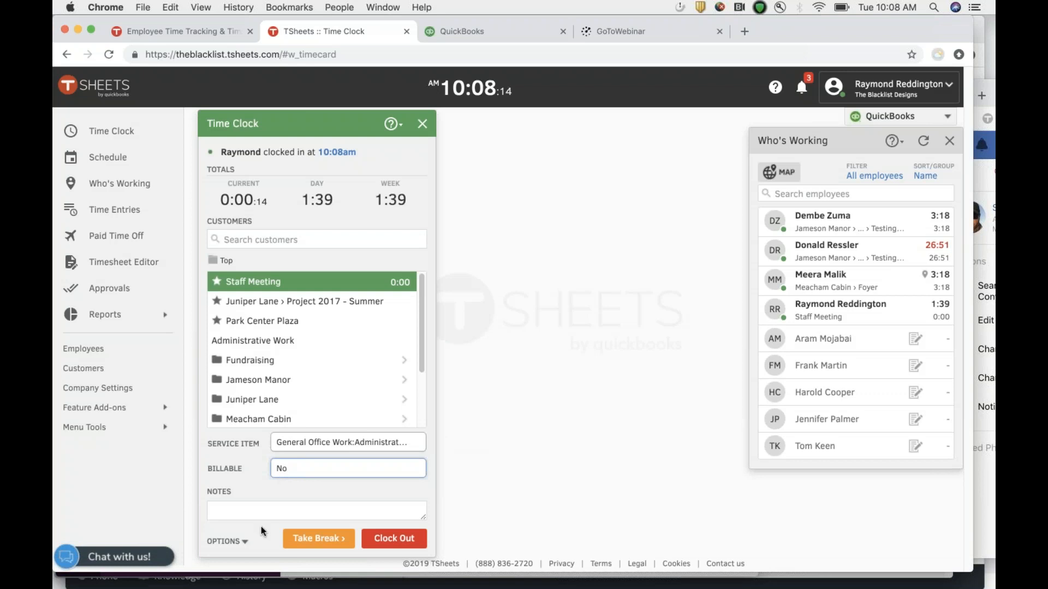
pyautogui.click(258, 511)
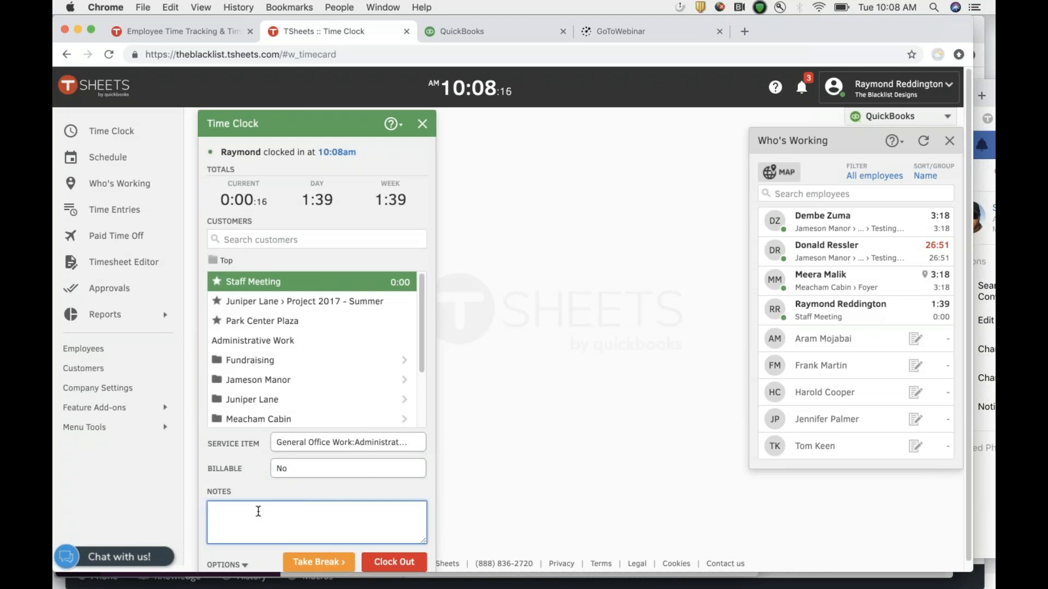
pyautogui.write('Monthly staff meeting')
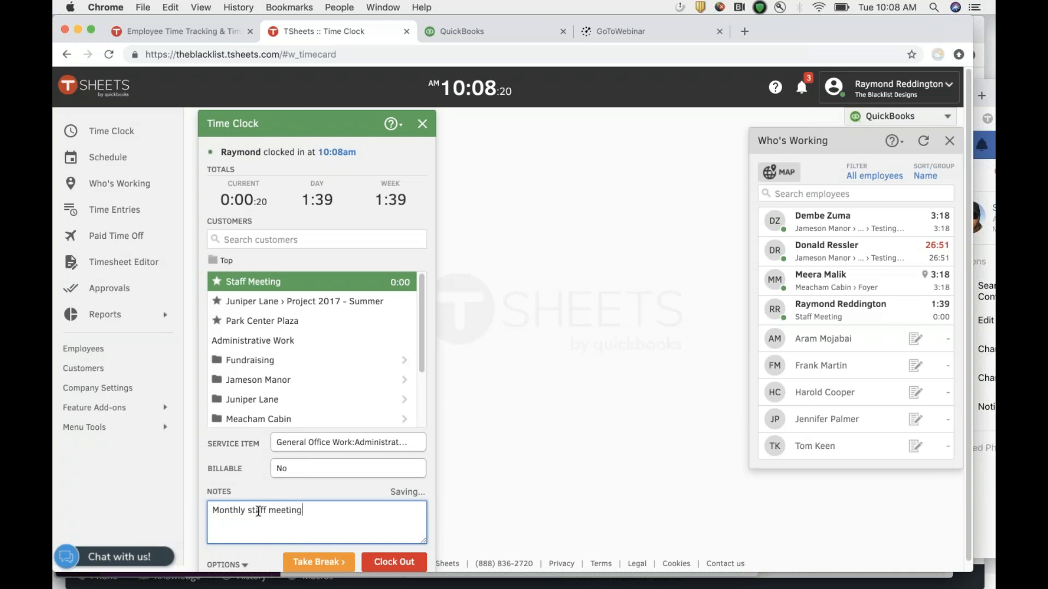
# - Switch the running time clock to the Kitchen job under Meacham Cabin
pyautogui.moveTo(264, 283)
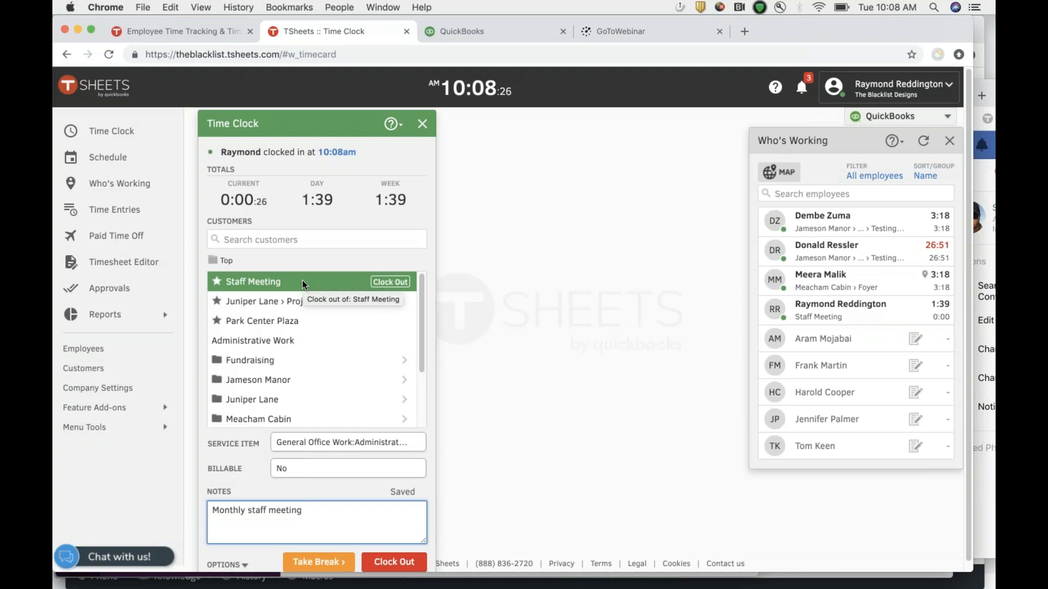
pyautogui.moveTo(231, 328)
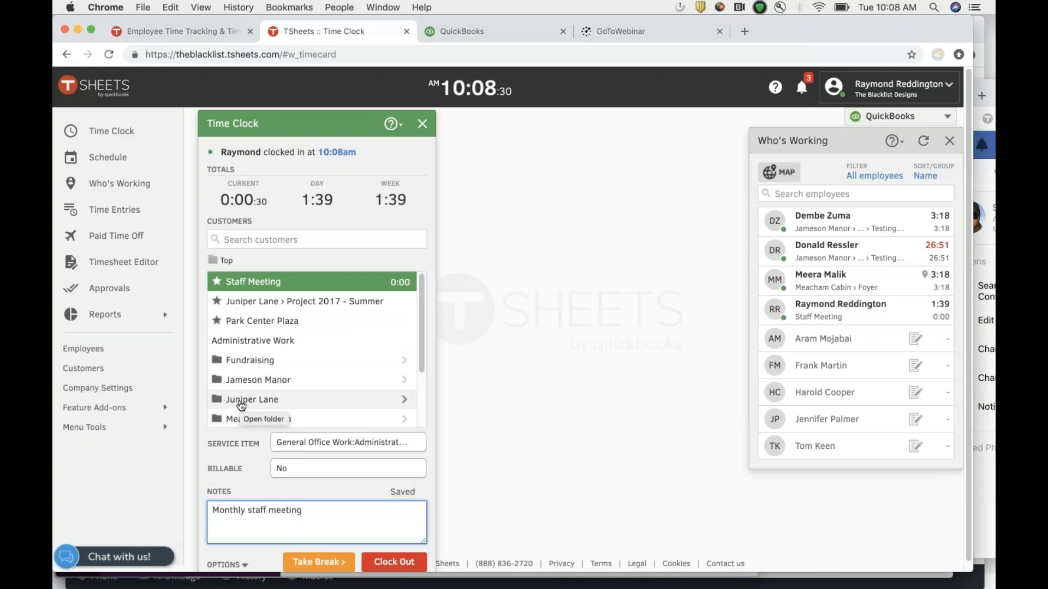
pyautogui.moveTo(251, 348)
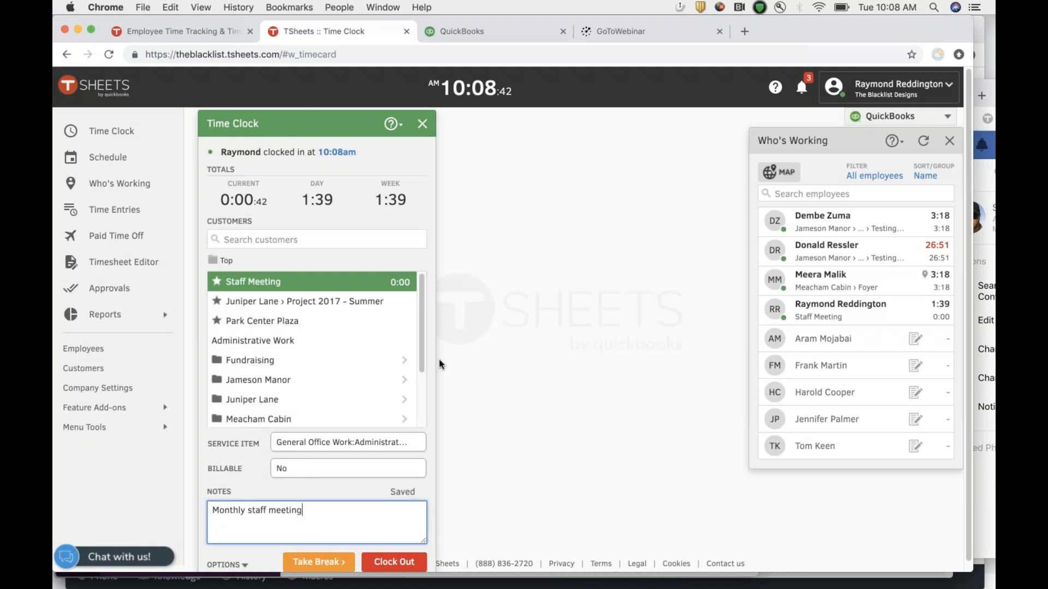
pyautogui.scroll(-3, 256, 358)
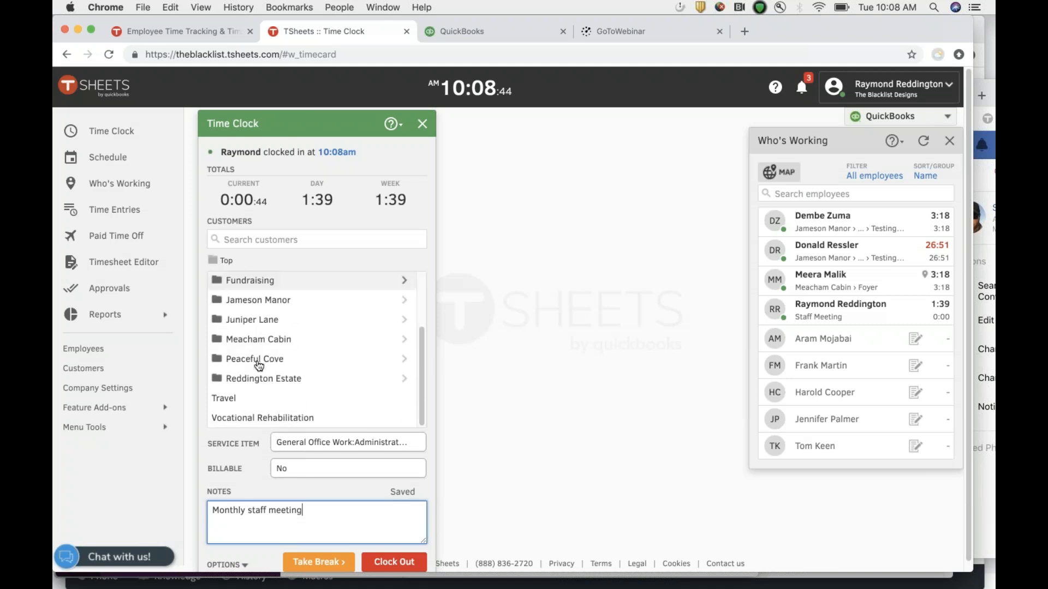
pyautogui.click(249, 340)
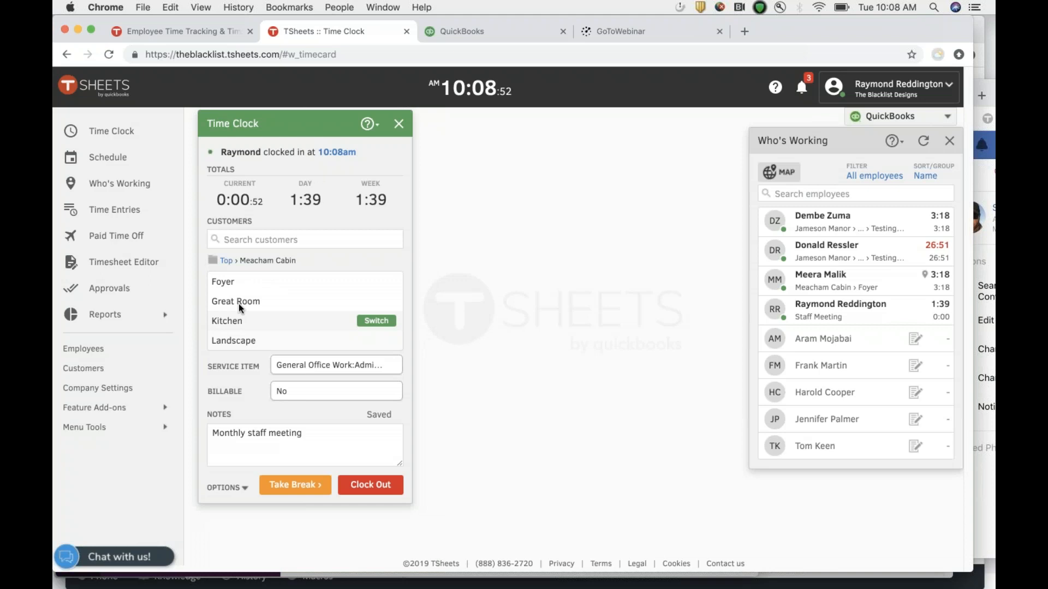
pyautogui.moveTo(224, 322)
pyautogui.click(375, 323)
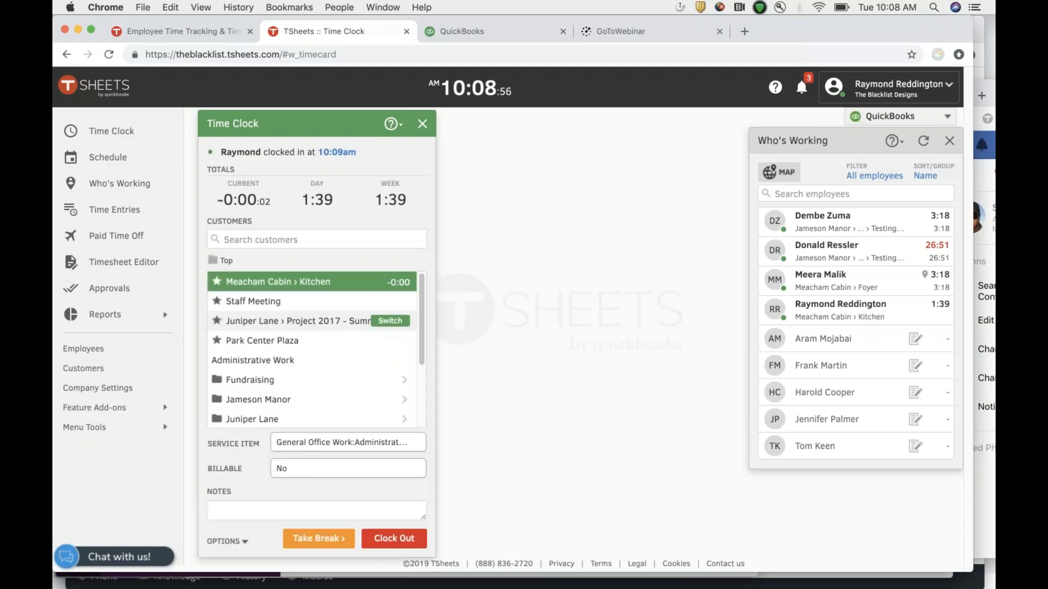
# - Set the Kitchen entry's service item to Task 2 and its billable option to Yes
pyautogui.click(295, 444)
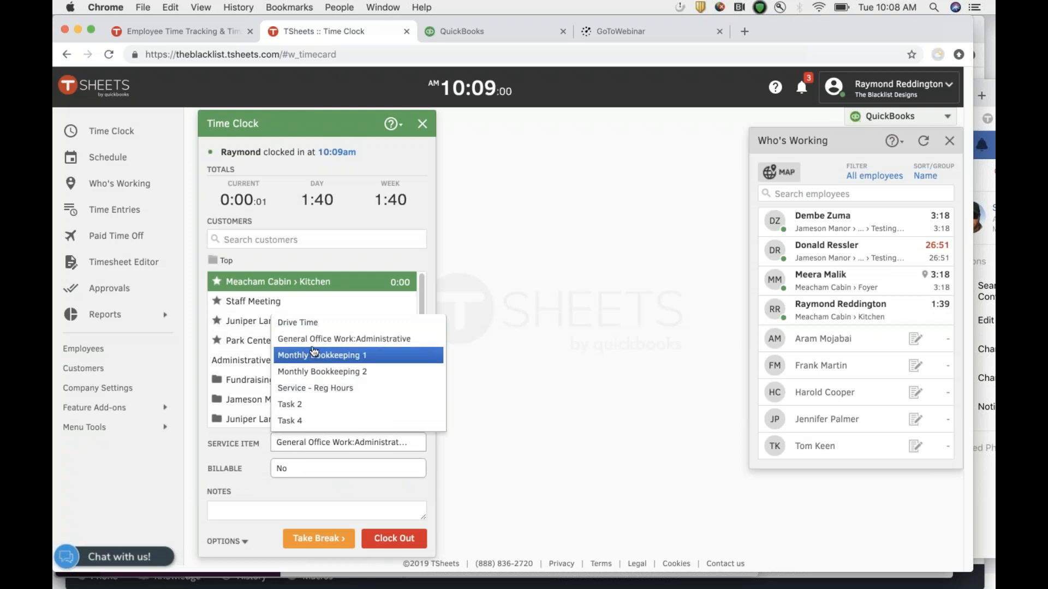
pyautogui.click(295, 411)
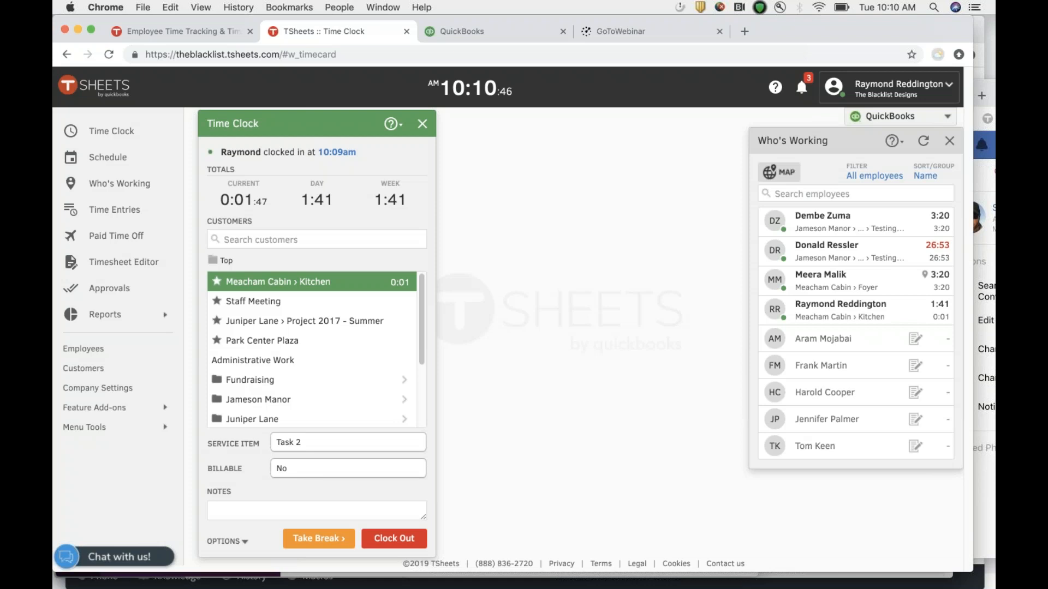
pyautogui.moveTo(246, 280)
pyautogui.click(283, 468)
pyautogui.click(284, 519)
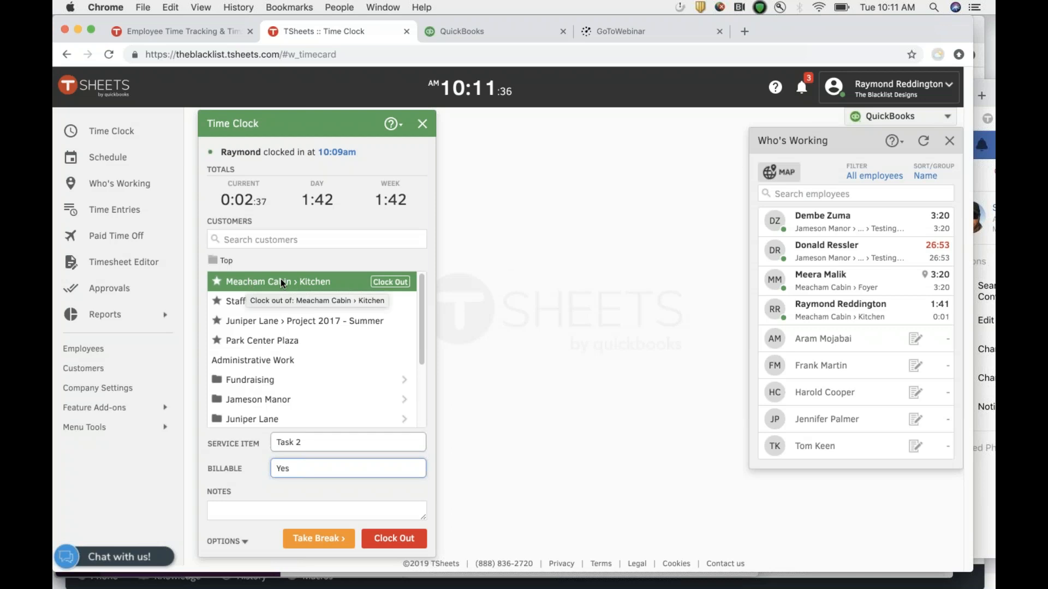
# - Search the time clock's customers for "proje" and switch to Juniper Lane › Project 2017.01.06
pyautogui.scroll(-4, 267, 393)
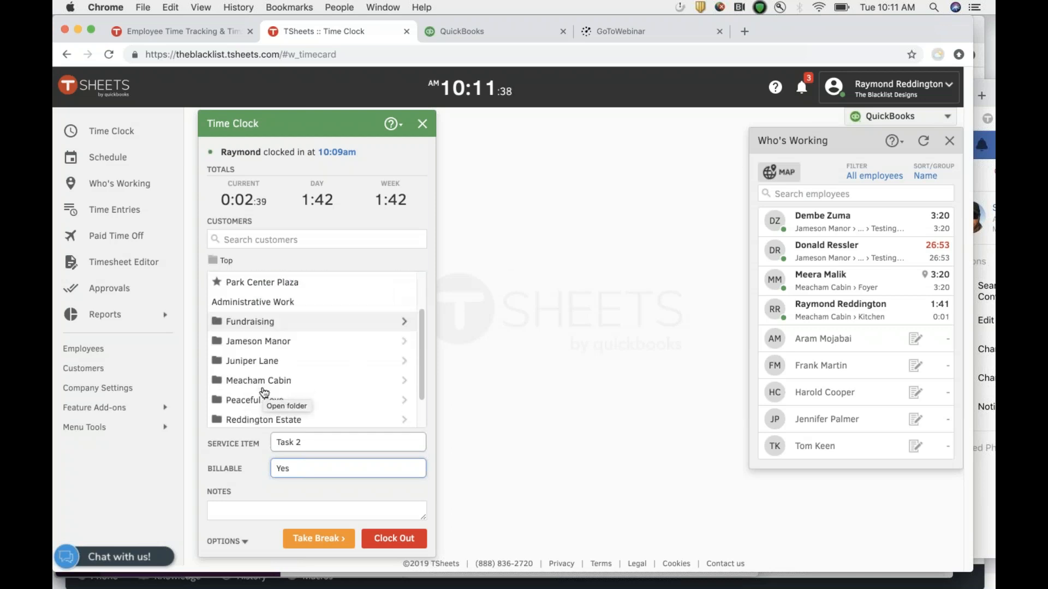
pyautogui.scroll(-1, 264, 393)
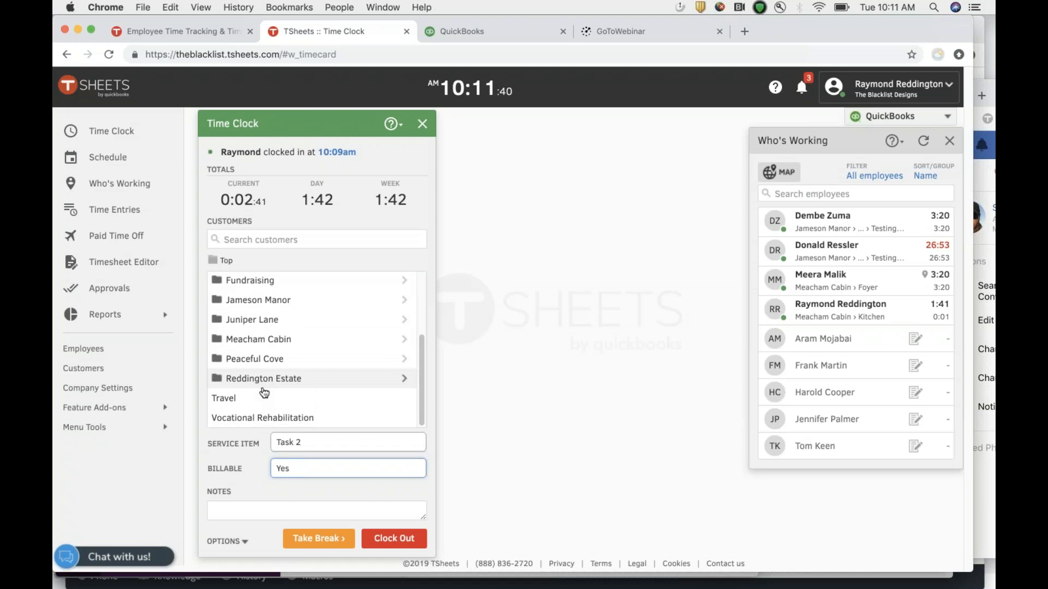
pyautogui.scroll(5, 322, 424)
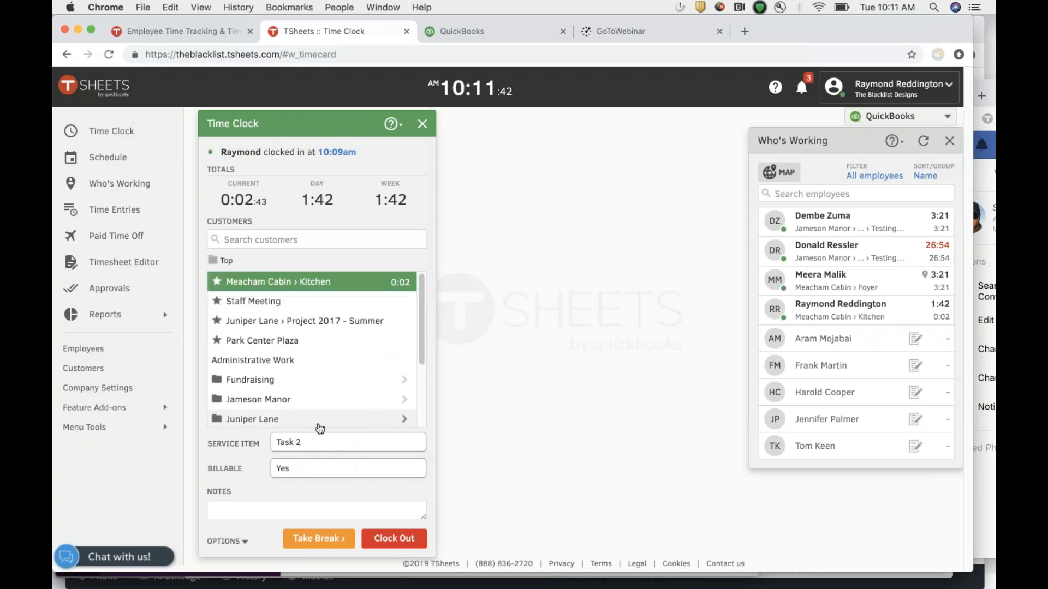
pyautogui.scroll(-5, 311, 428)
pyautogui.click(254, 240)
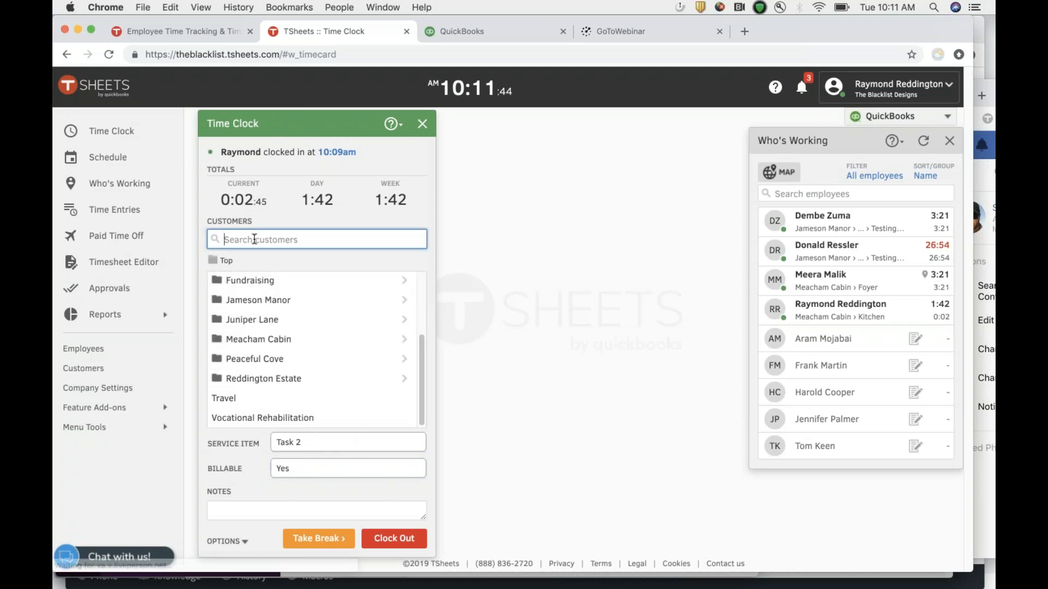
pyautogui.write('proje')
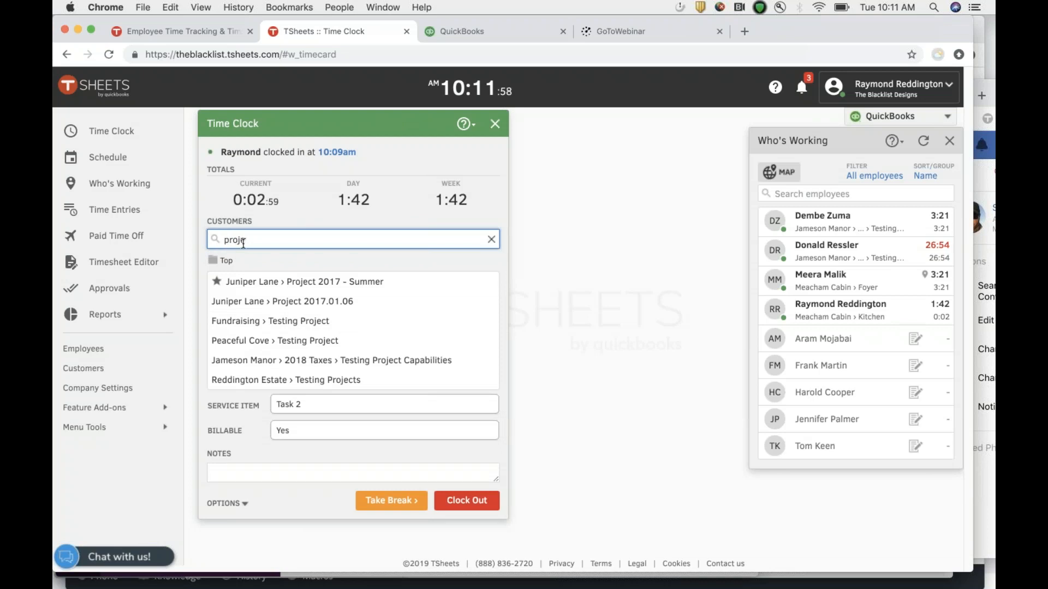
pyautogui.click(472, 302)
# - Fill in the Project 2017.01.06 entry with service item Service - Reg Hours, billable No and the note "Brand new notes field", and close the time clock
pyautogui.click(329, 439)
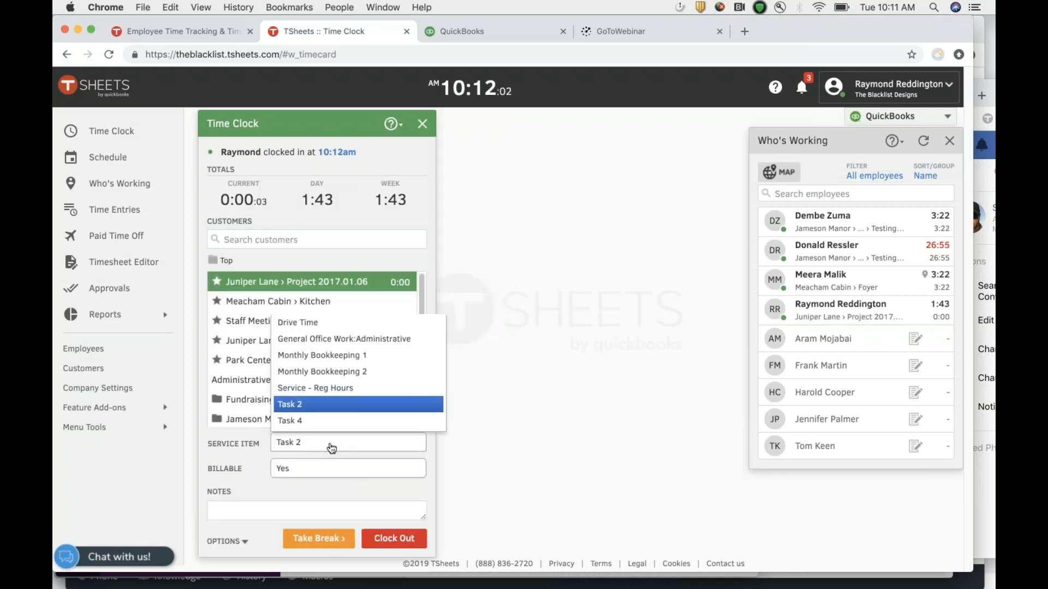
pyautogui.click(313, 388)
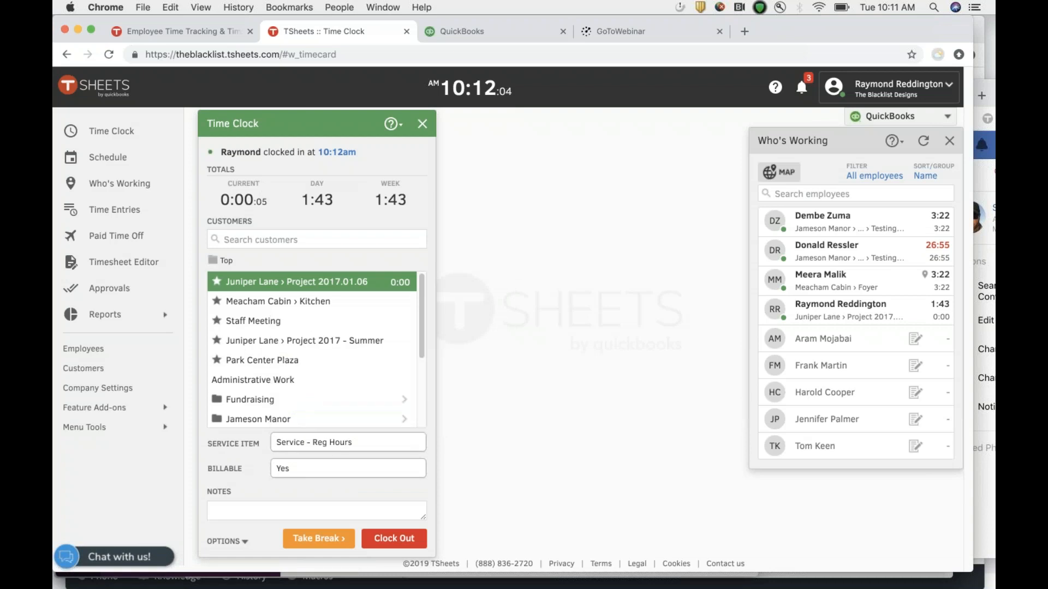
pyautogui.click(291, 474)
pyautogui.click(288, 509)
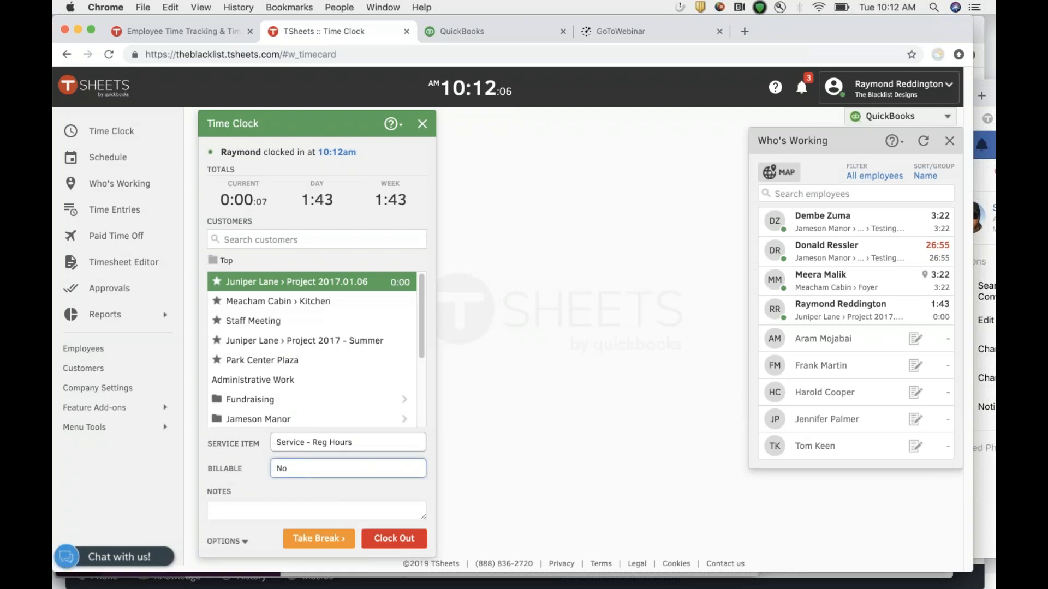
pyautogui.press('Tab')
pyautogui.write('Brand new no')
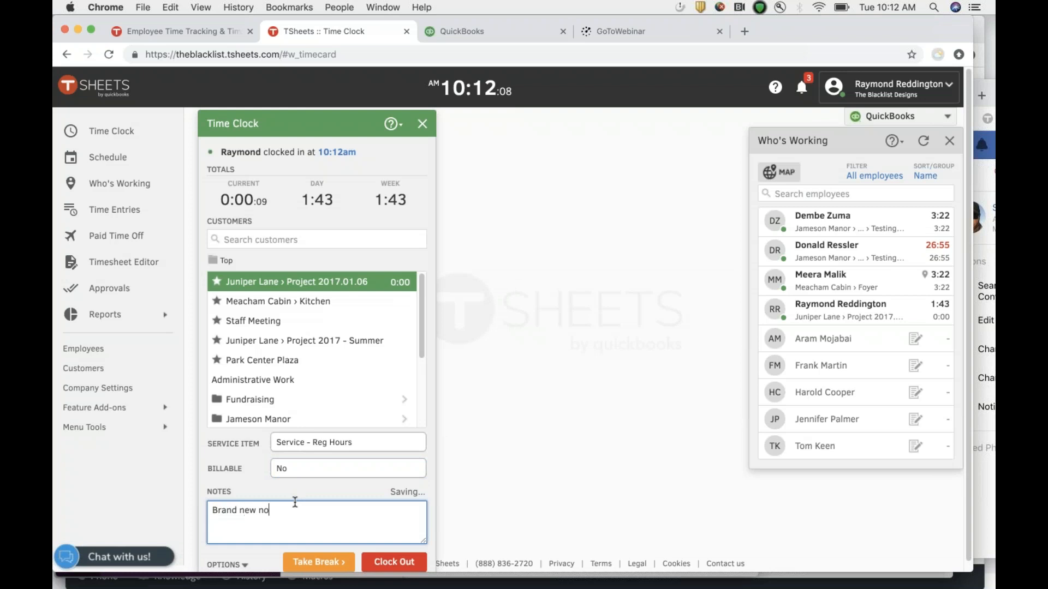
pyautogui.write('tes field')
pyautogui.moveTo(272, 284)
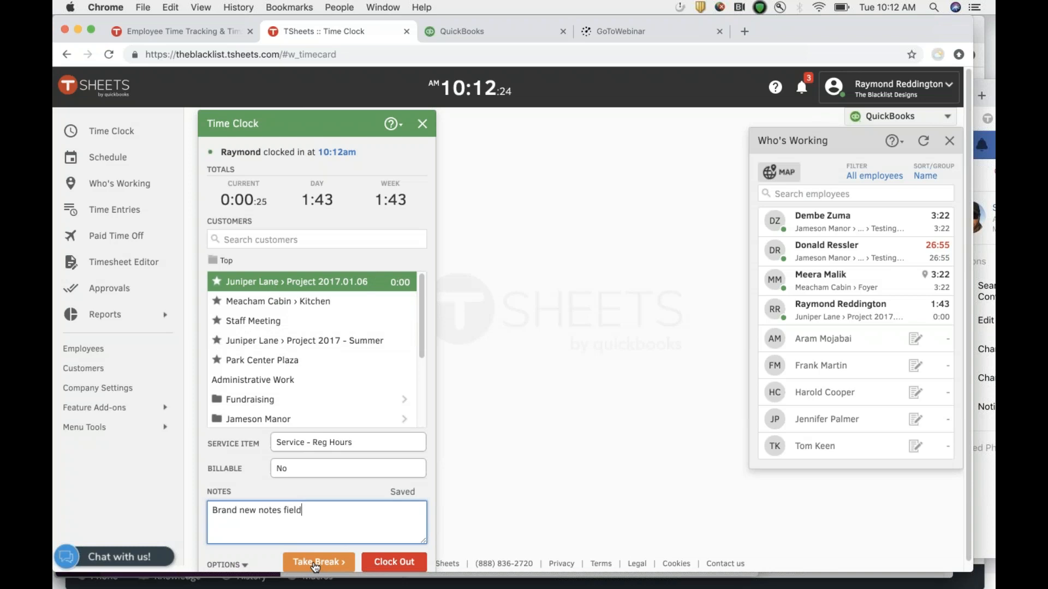
pyautogui.click(423, 127)
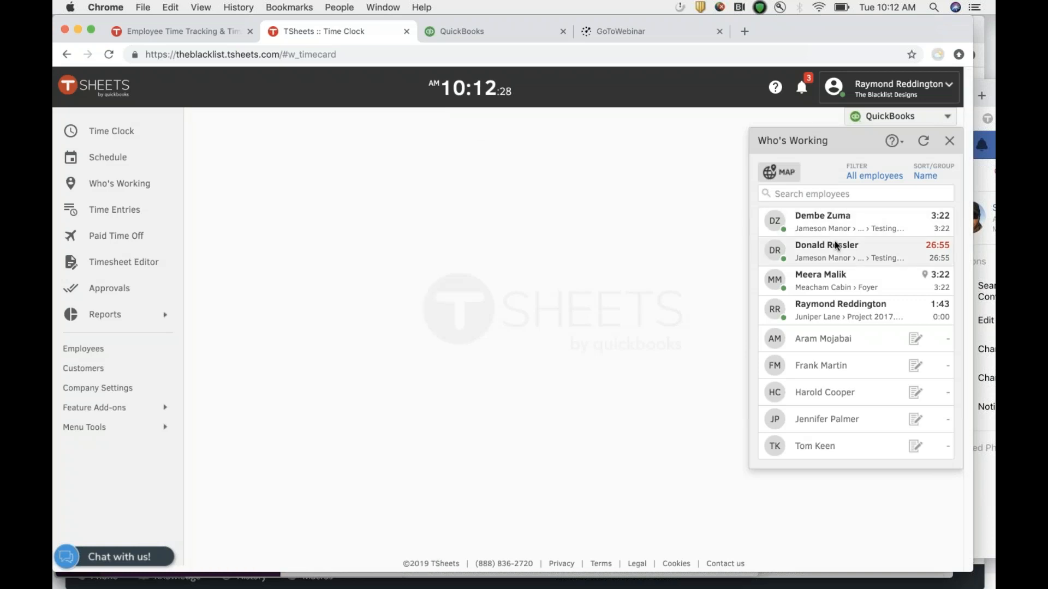
# - Open the location map of the employee clocked in to Meacham Cabin › Foyer and zoom in to street level around the marker
pyautogui.click(926, 280)
pyautogui.click(934, 306)
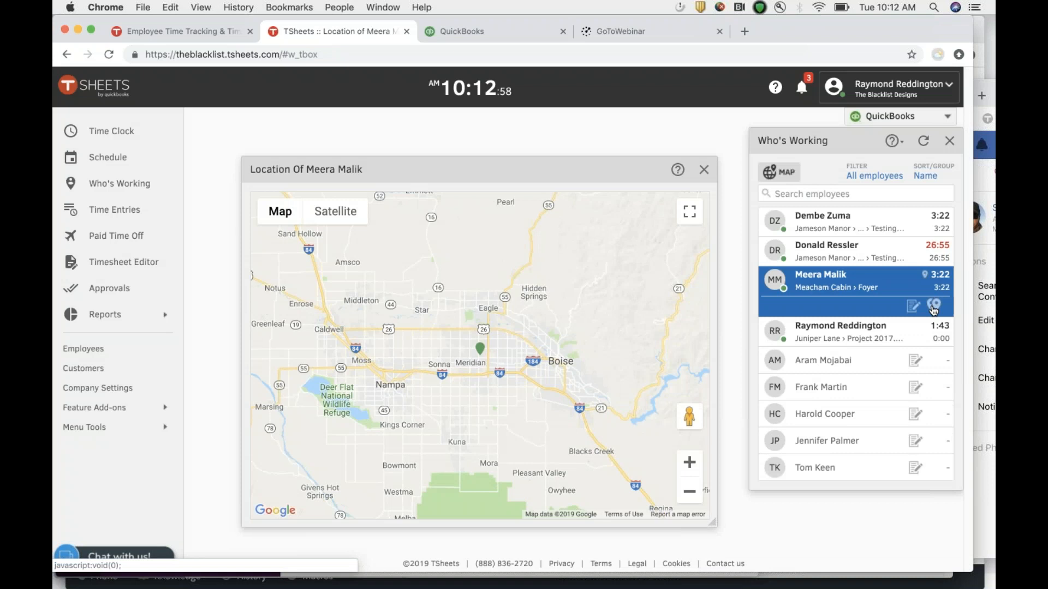
pyautogui.click(689, 462)
pyautogui.click(689, 463)
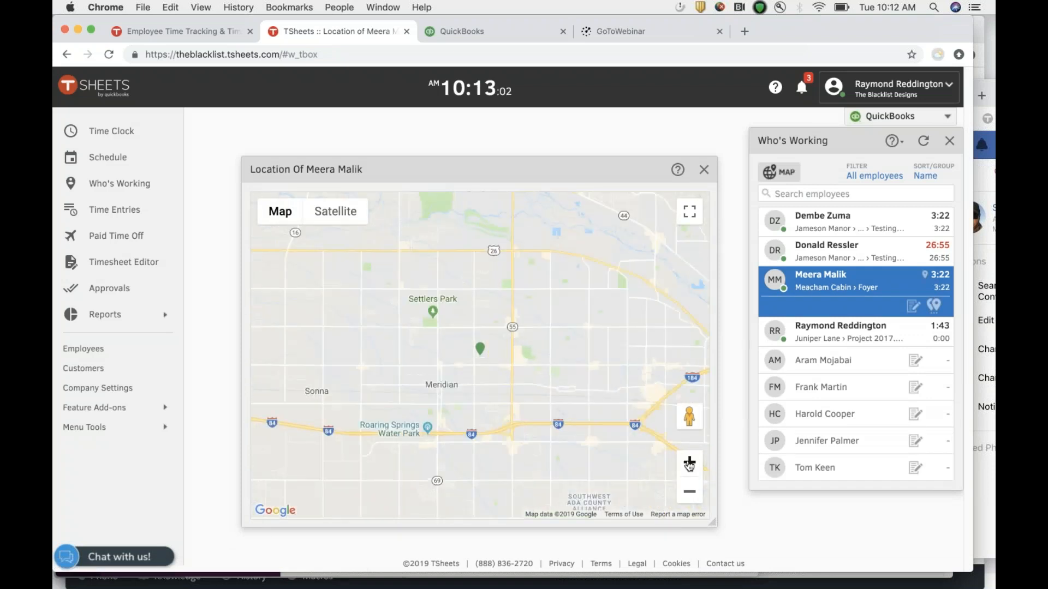
pyautogui.click(689, 463)
pyautogui.click(689, 463)
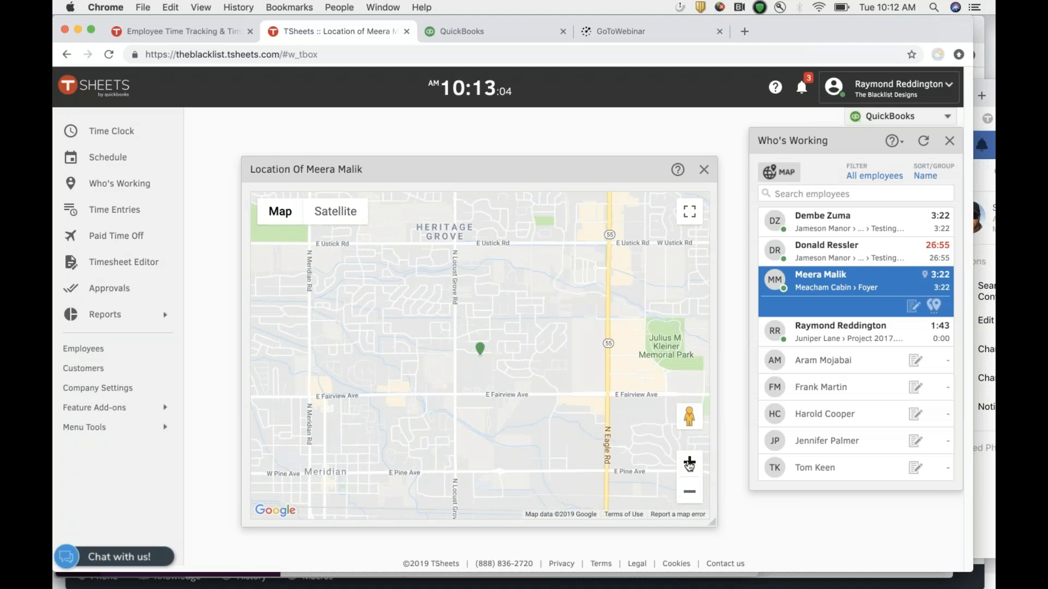
pyautogui.click(689, 463)
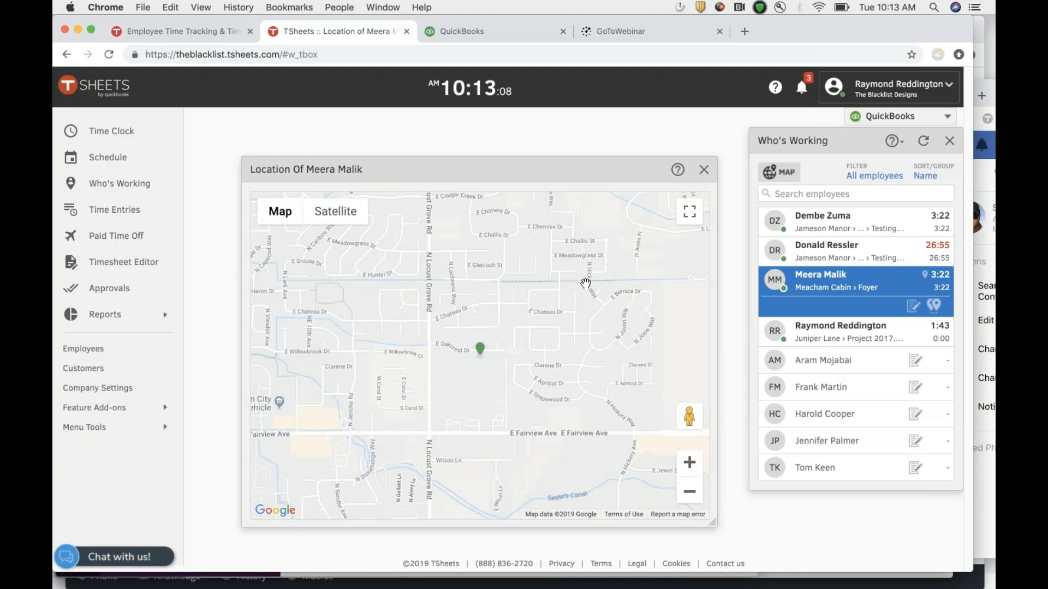
# - Inspect the location marker's GPS point details and close the employee's location map
pyautogui.click(480, 351)
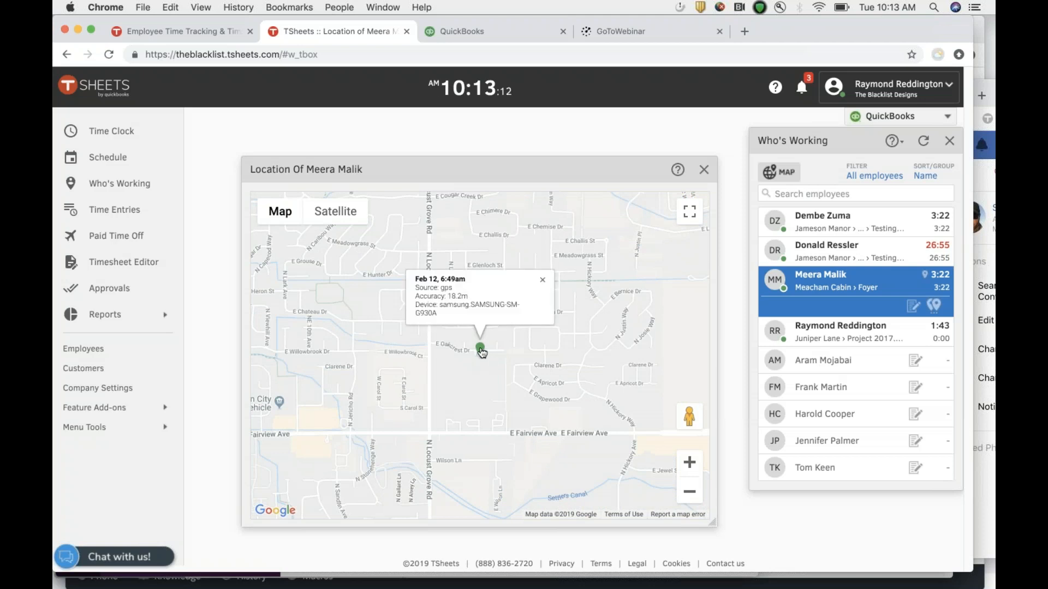
pyautogui.click(543, 280)
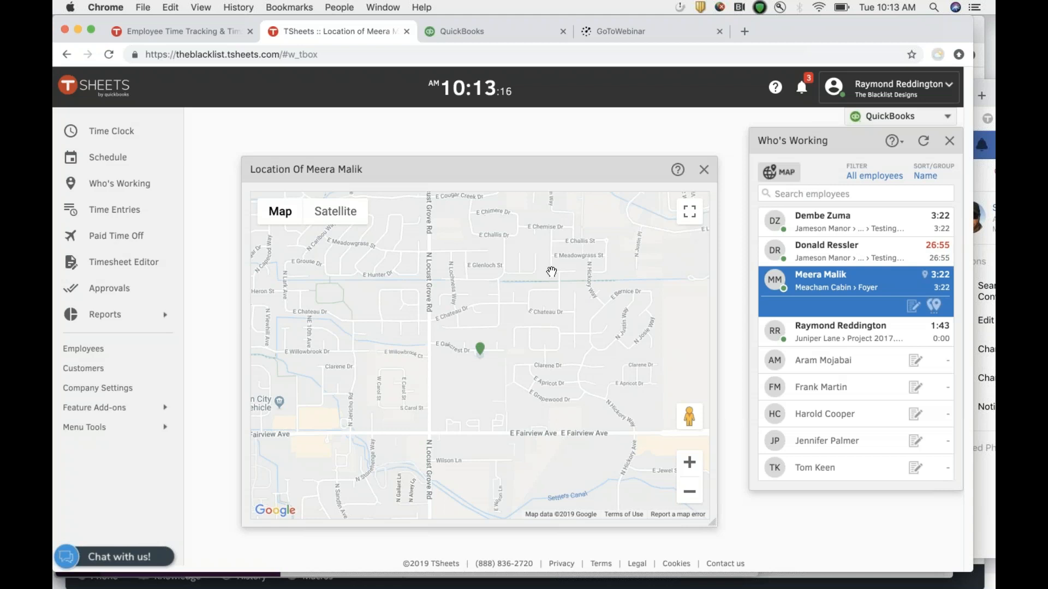
pyautogui.click(704, 170)
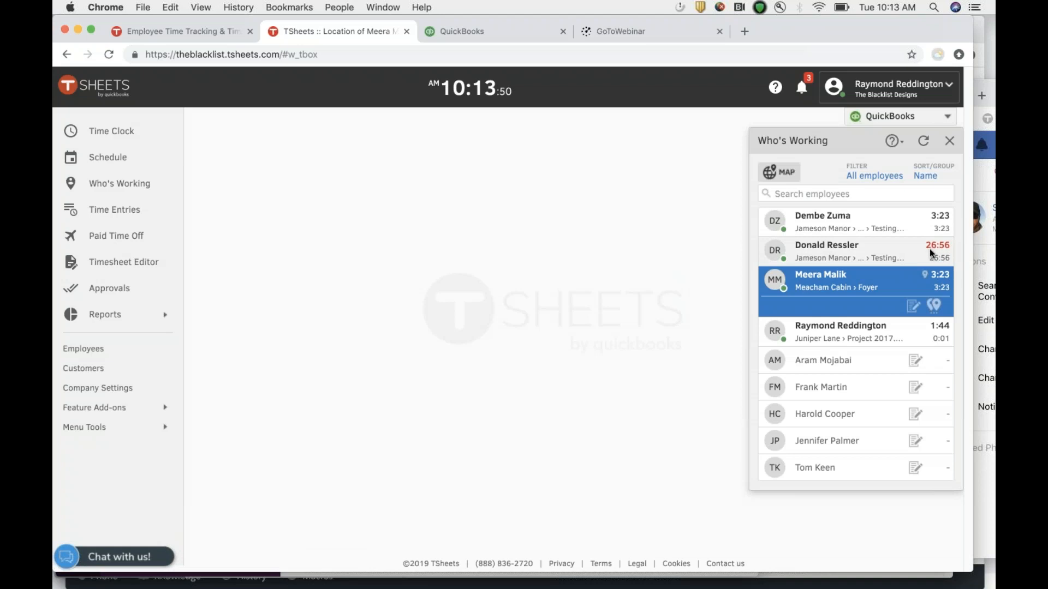
# - Expand the Who's Working details of the employee whose hours are shown in red, and close the list
pyautogui.click(895, 256)
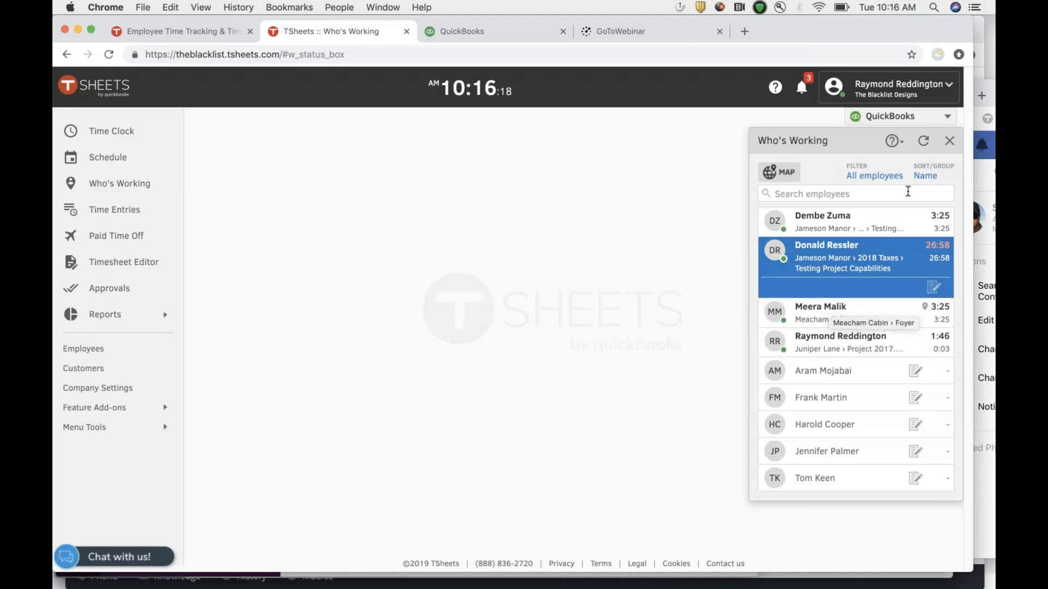
pyautogui.click(950, 142)
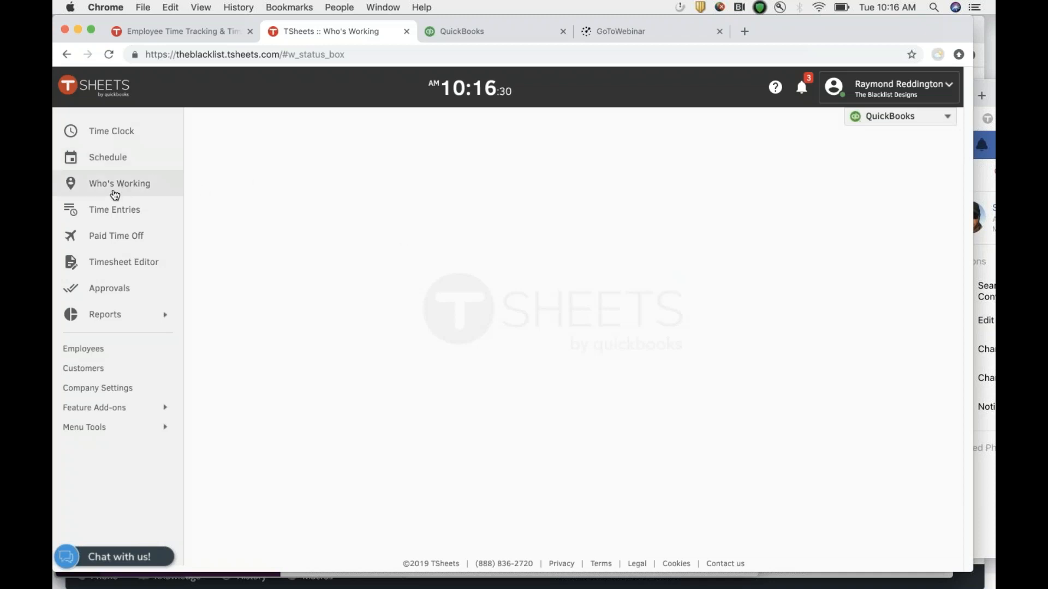
# - Open the manual time card in Time Entries and move its window clear of the sidebar
pyautogui.click(108, 212)
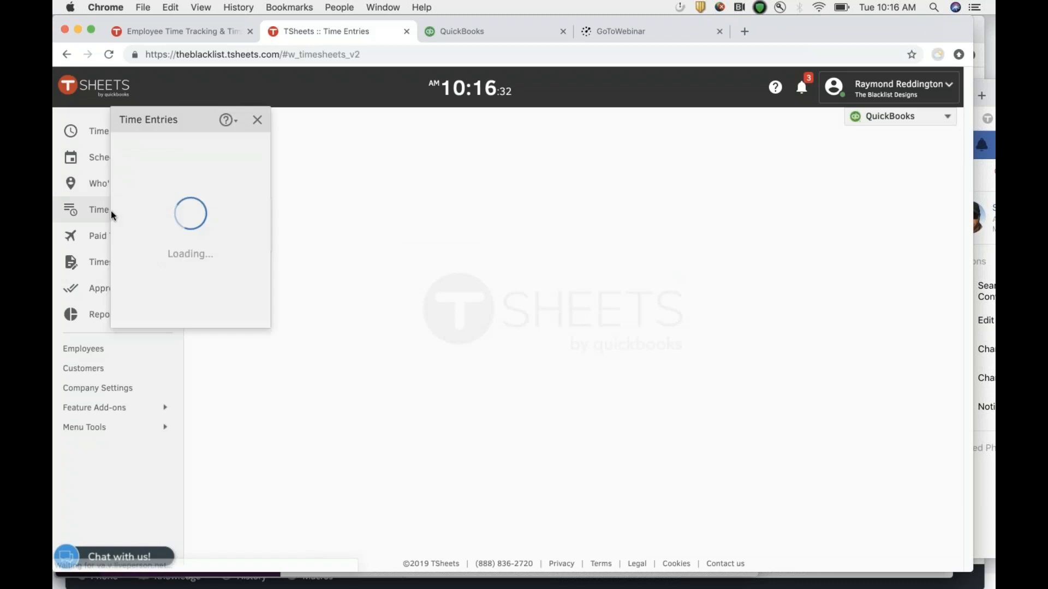
pyautogui.click(304, 152)
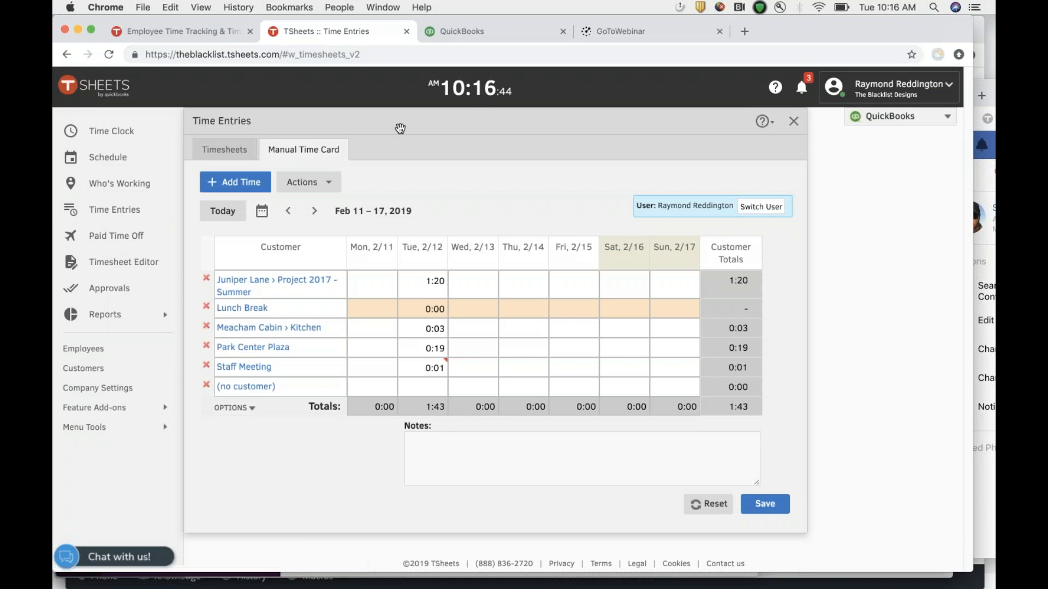
pyautogui.moveTo(401, 130); pyautogui.dragTo(431, 126)
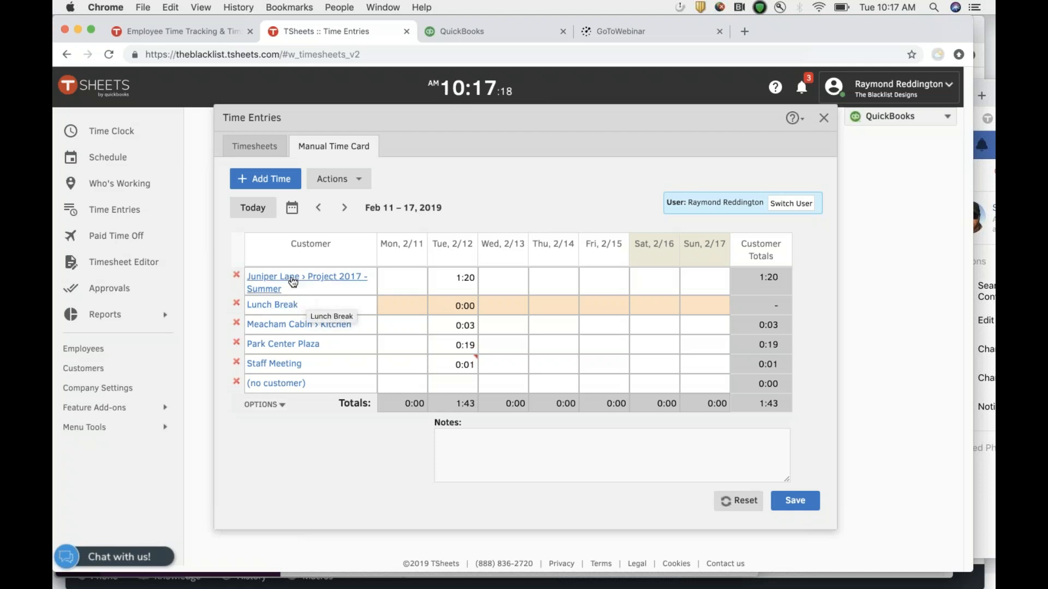
# - Enter 4.5 hours on Mon, 2/11 for Juniper Lane › Project 2017 - Summer with service item Task 4 and billable Yes
pyautogui.click(402, 282)
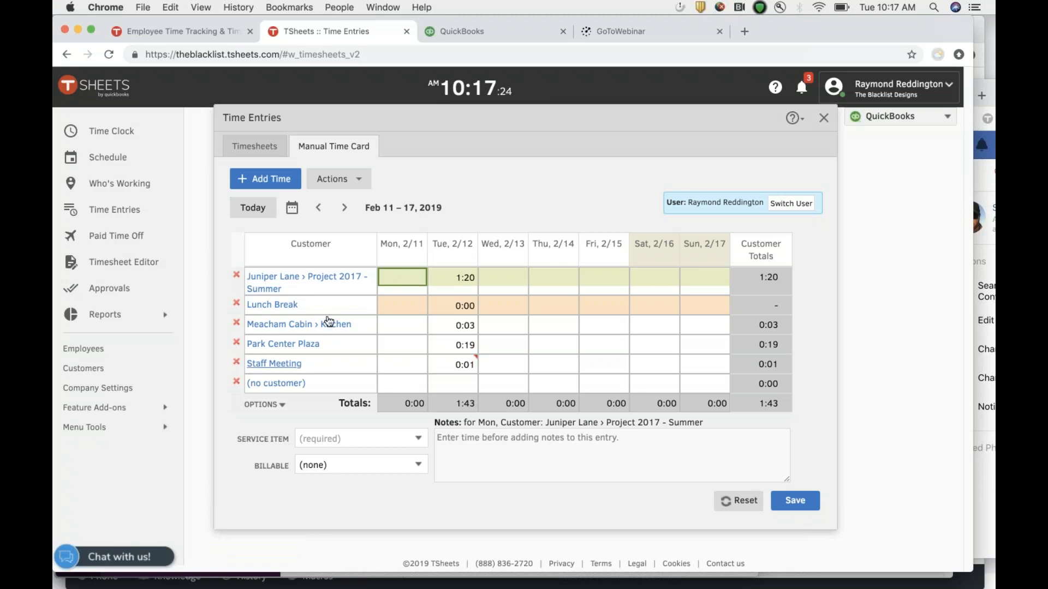
pyautogui.click(321, 439)
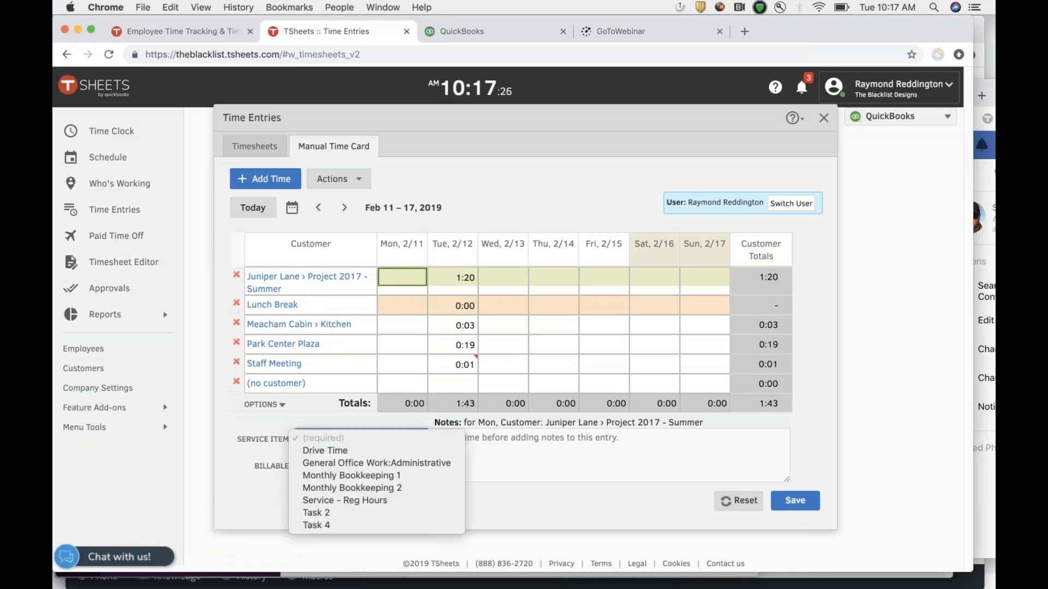
pyautogui.click(322, 526)
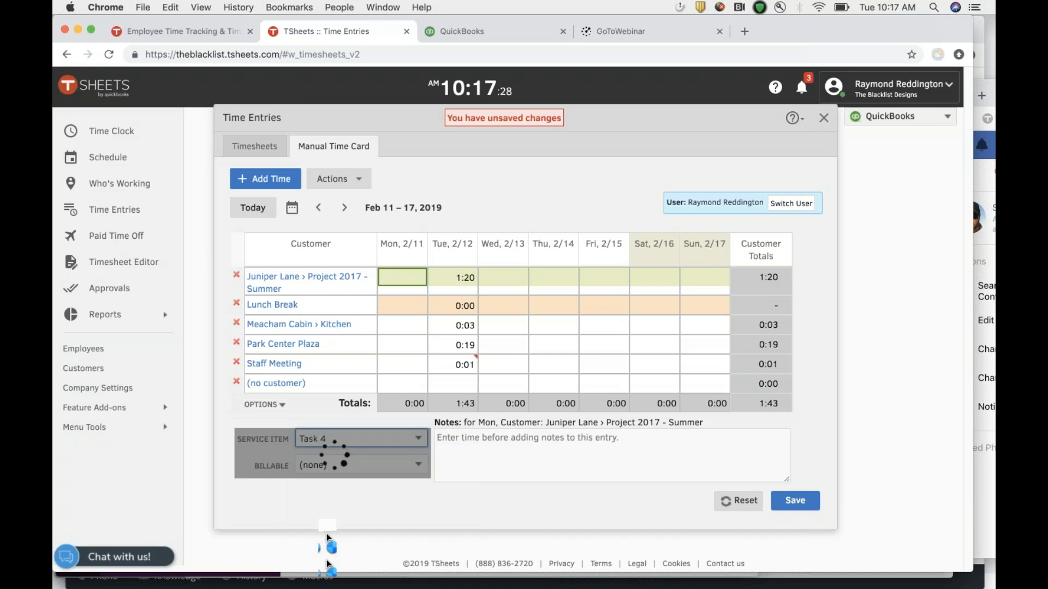
pyautogui.click(325, 466)
pyautogui.click(321, 490)
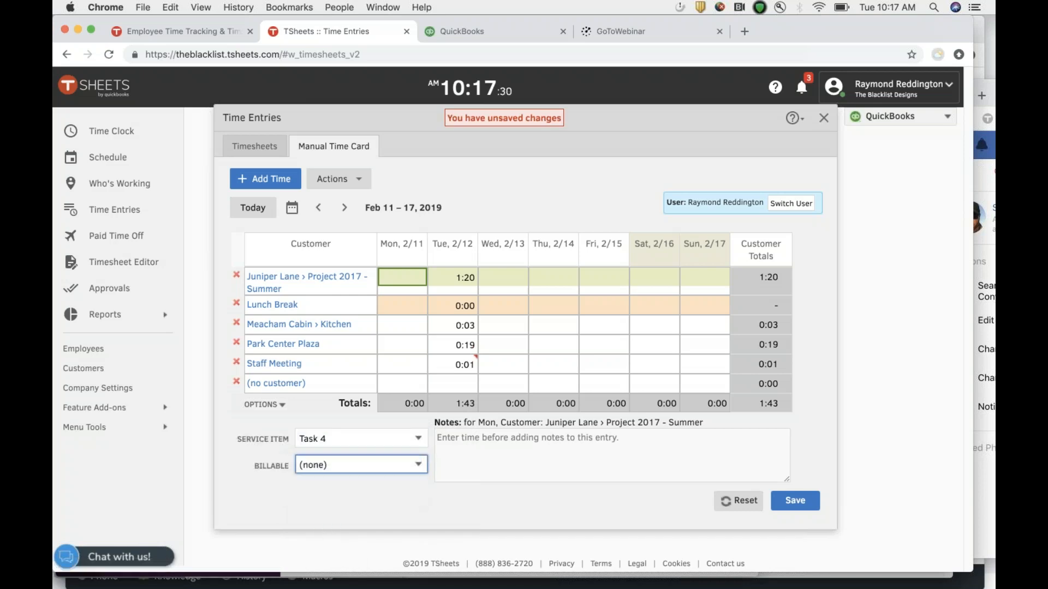
pyautogui.click(409, 277)
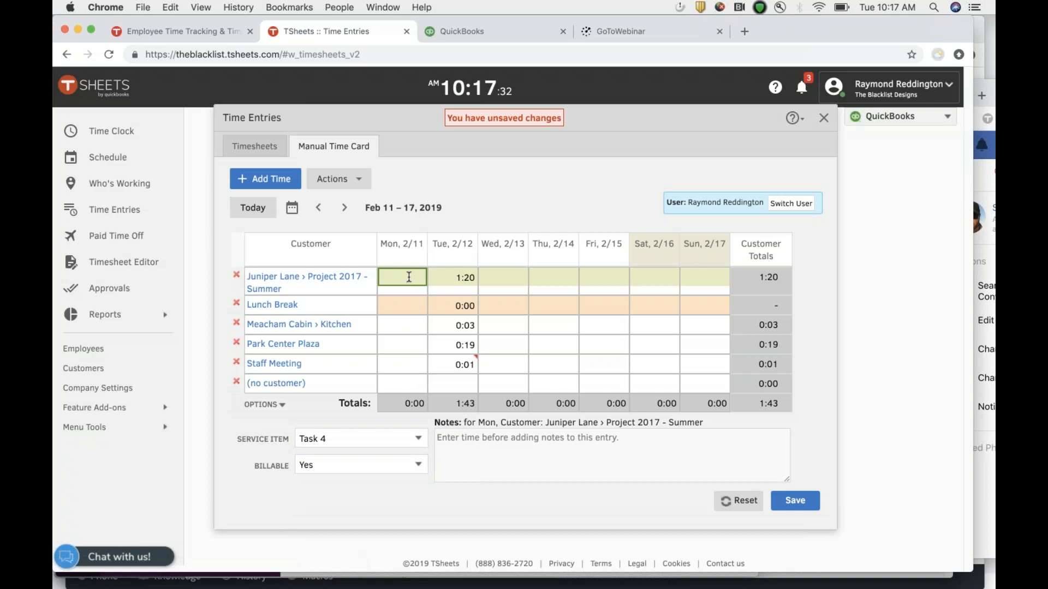
pyautogui.write('4.5')
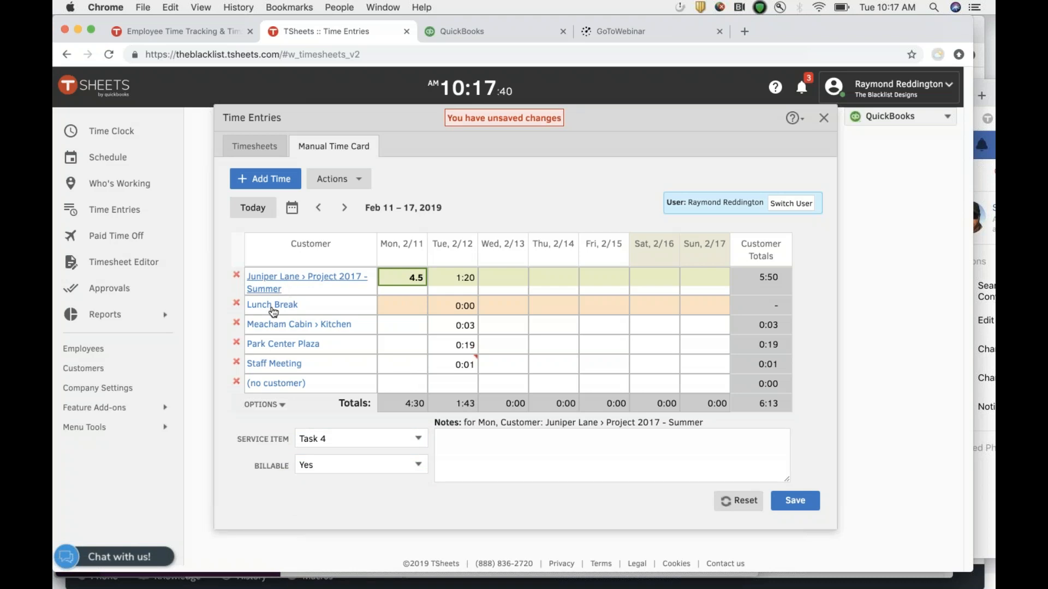
# - Assign the customer Fundraising › Testing Project to the empty row of the manual time card
pyautogui.click(273, 383)
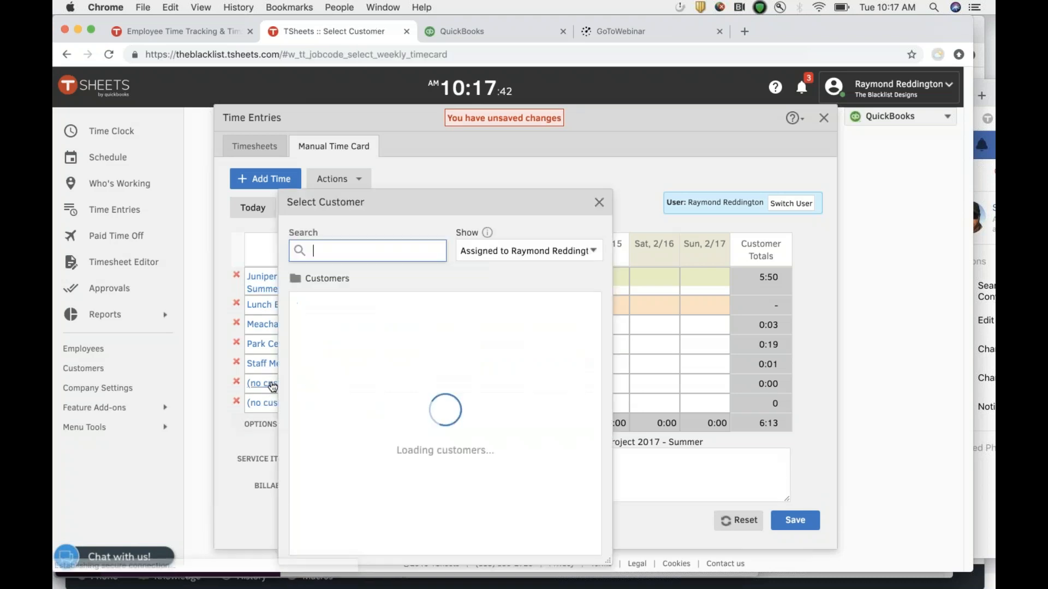
pyautogui.click(339, 332)
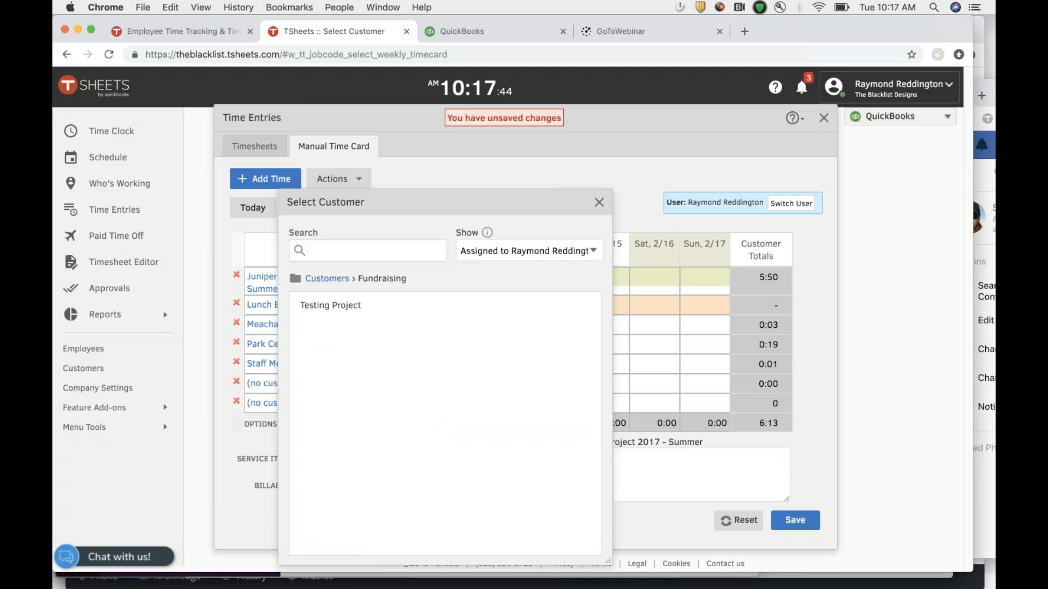
pyautogui.click(340, 307)
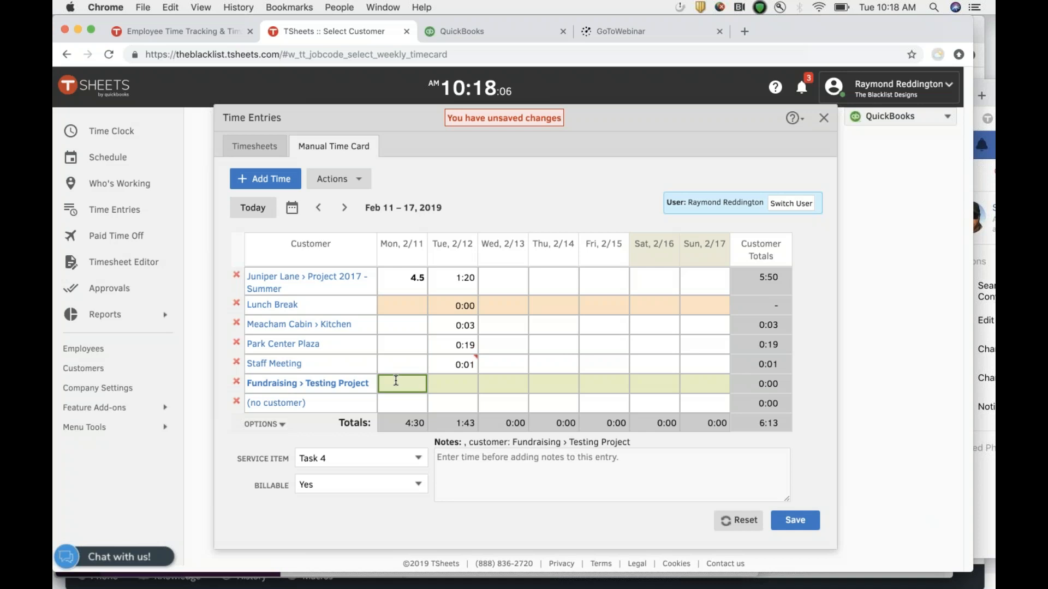
# - Log 1:20 on Mon, 2/11 for Testing Project with General Office Work:Administrative, billable No and the note "Notes notes notes", and save the time card
pyautogui.write('1')
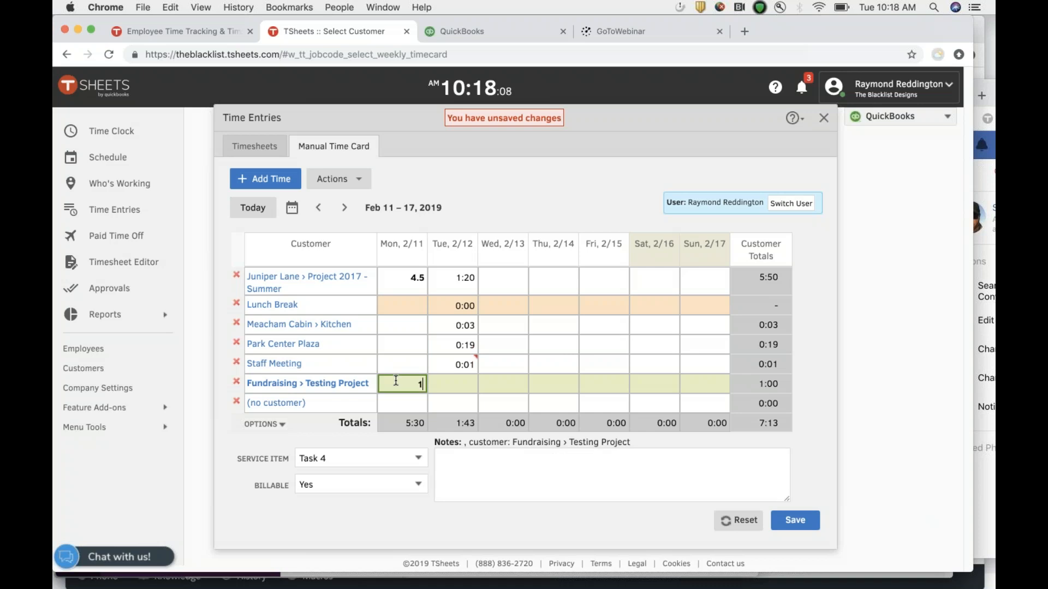
pyautogui.write(':20')
pyautogui.click(328, 460)
pyautogui.click(346, 399)
pyautogui.click(349, 485)
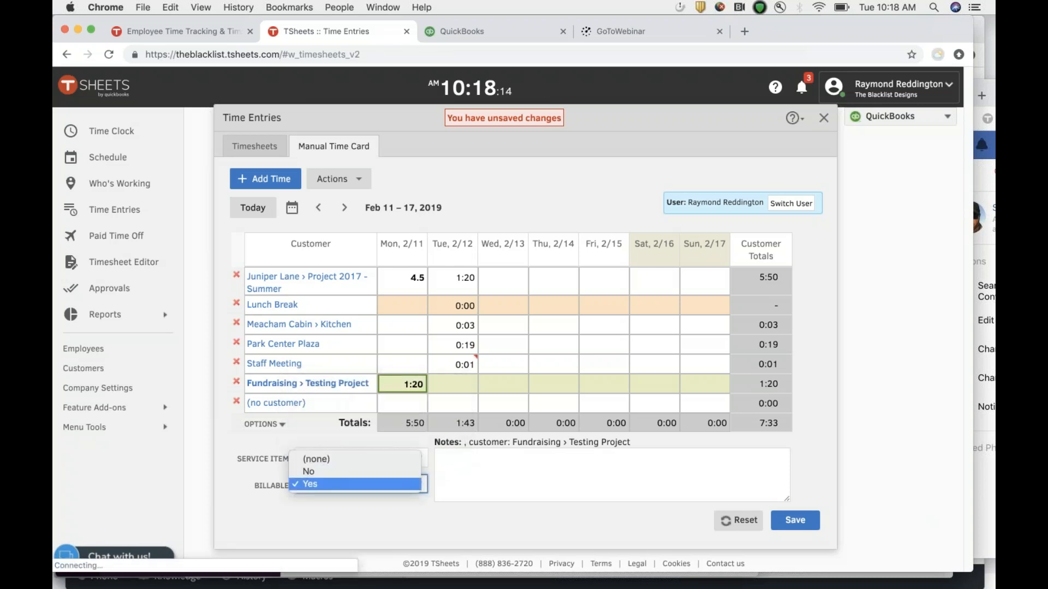
pyautogui.click(309, 471)
pyautogui.click(493, 457)
pyautogui.write('Notes notes notes')
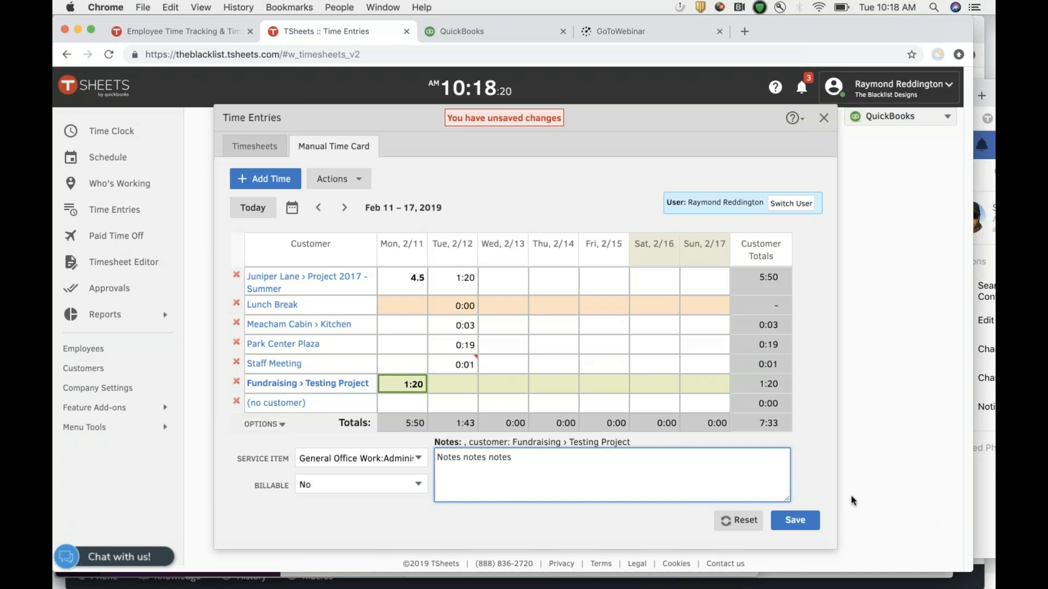
pyautogui.click(795, 520)
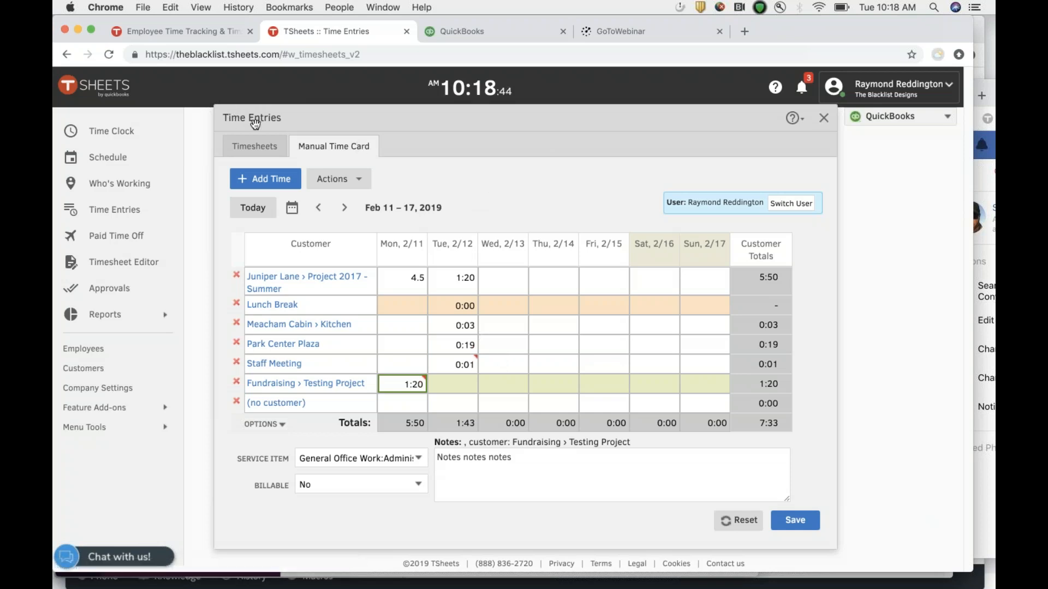
# - Show the February 2019 timesheets list and review all employees' entries down to the start of the month
pyautogui.click(248, 146)
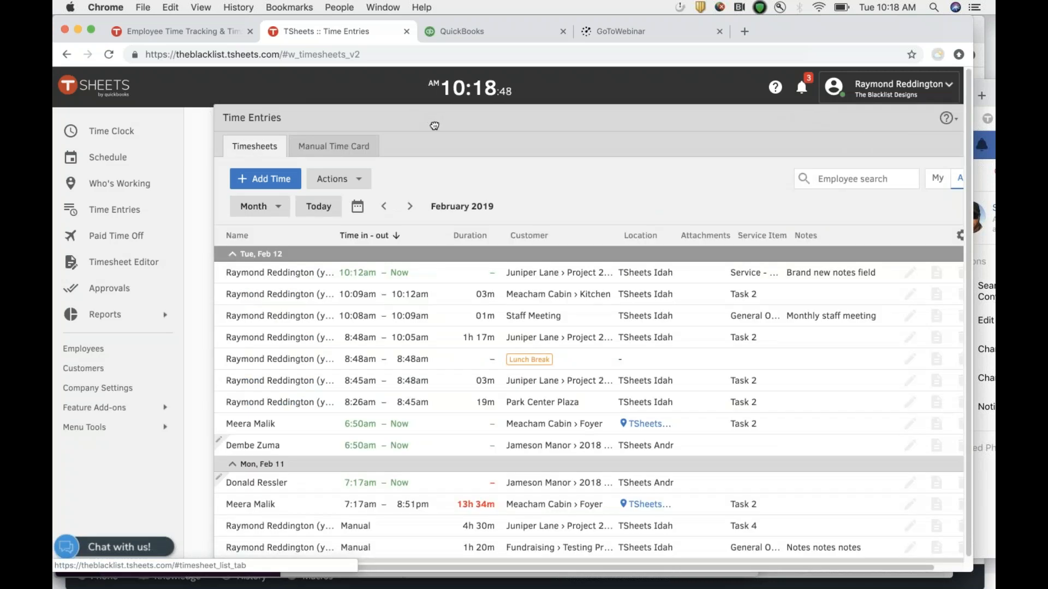
pyautogui.moveTo(422, 117); pyautogui.dragTo(363, 85)
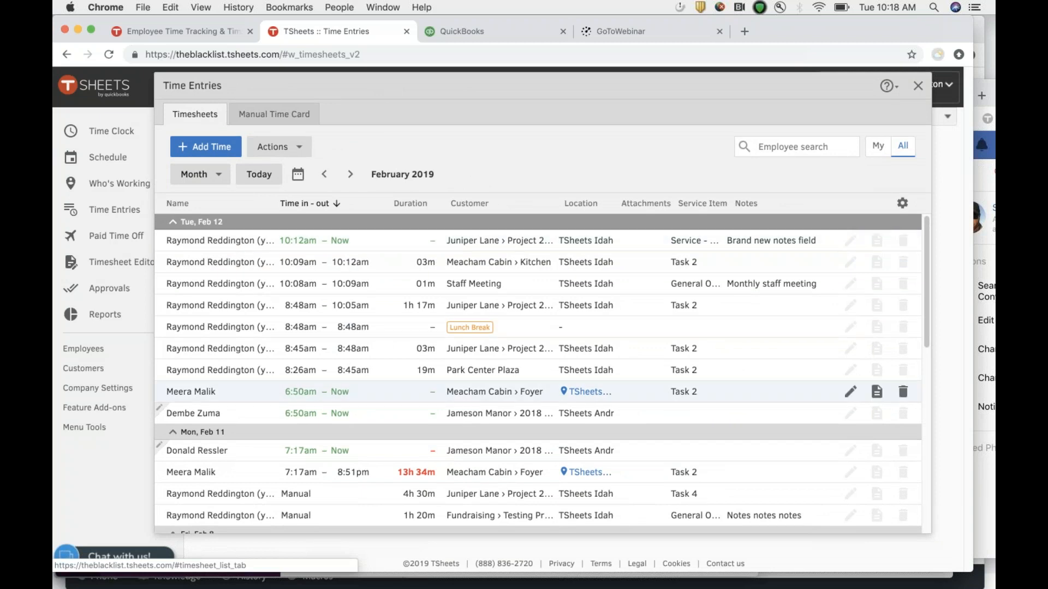
pyautogui.scroll(-5, 356, 408)
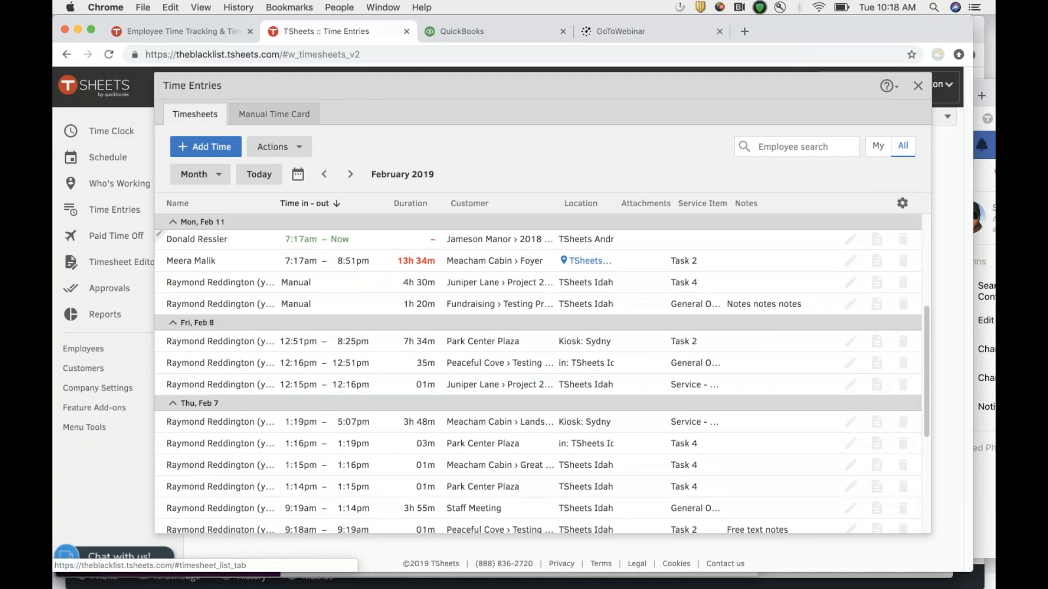
pyautogui.scroll(-5, 541, 374)
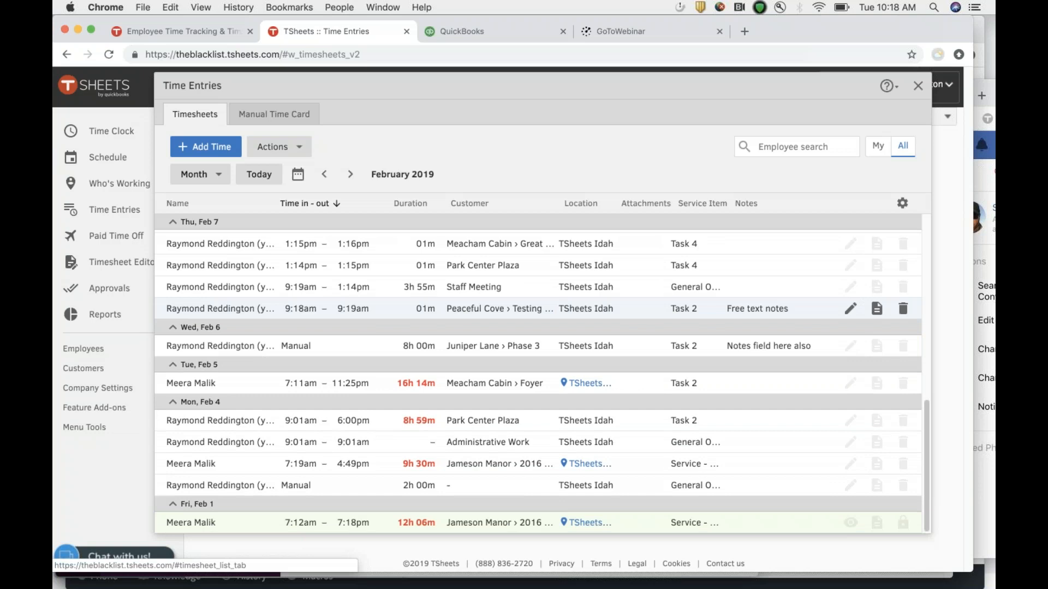
# - Show the January 2019 timesheets, inspect the GPS route and starting point of the Wed, Jan 30 Meacham Cabin entry, and close the map
pyautogui.scroll(10, 541, 327)
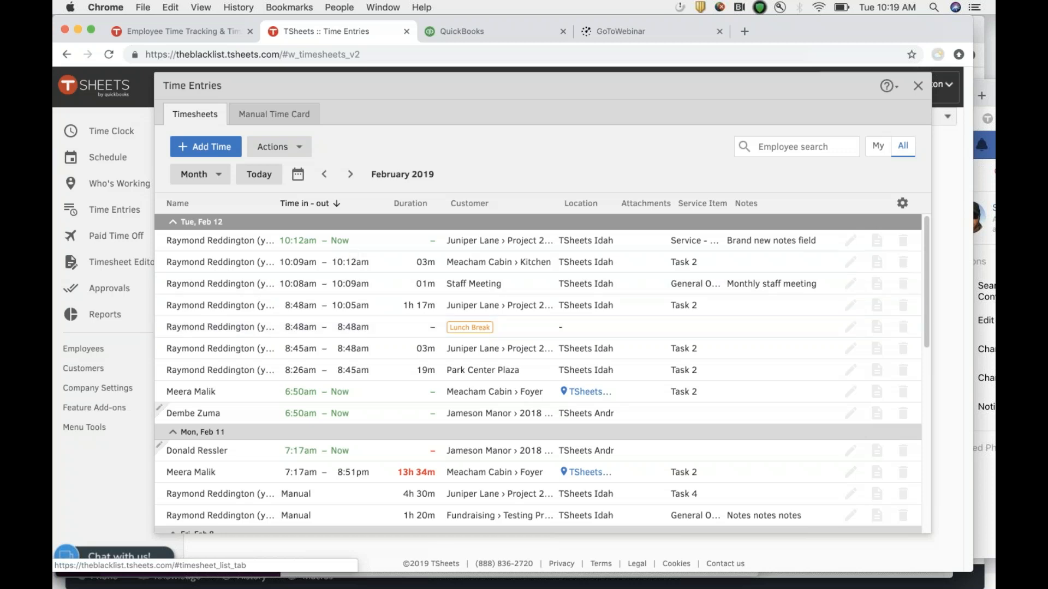
pyautogui.click(324, 175)
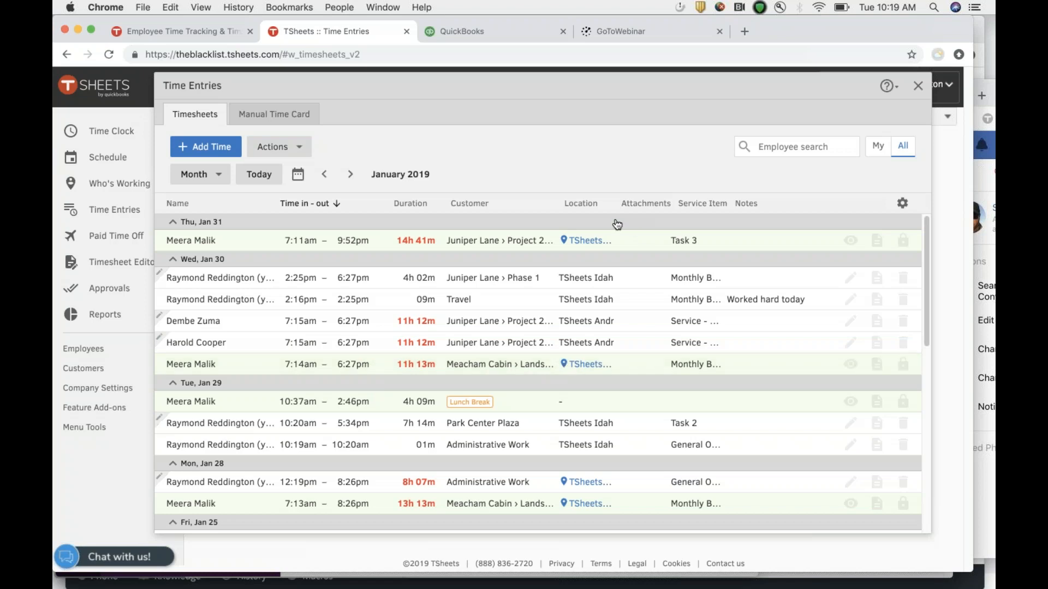
pyautogui.click(564, 366)
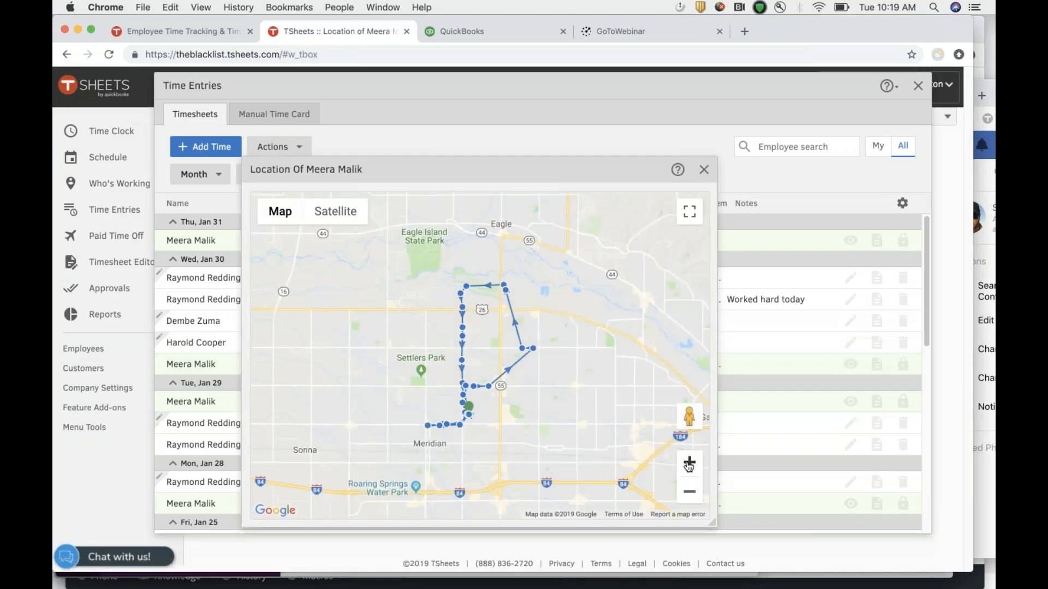
pyautogui.click(688, 463)
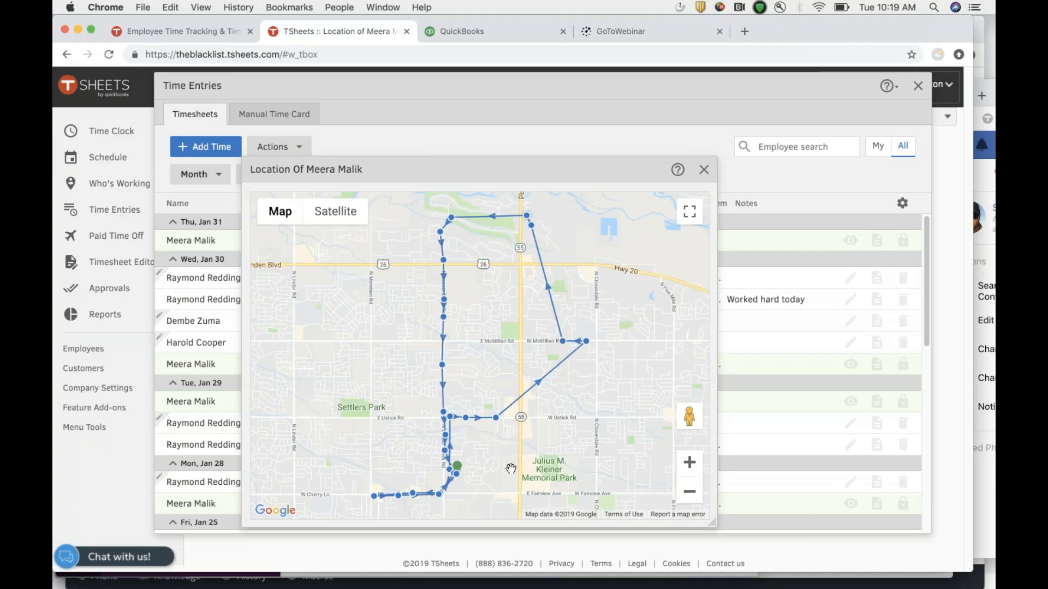
pyautogui.click(457, 468)
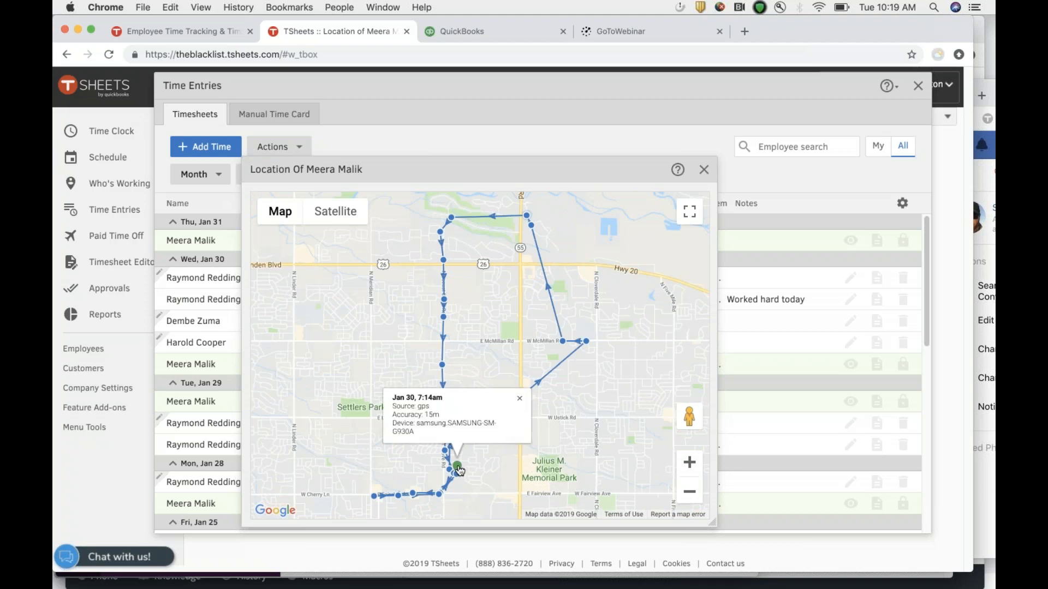
pyautogui.click(519, 399)
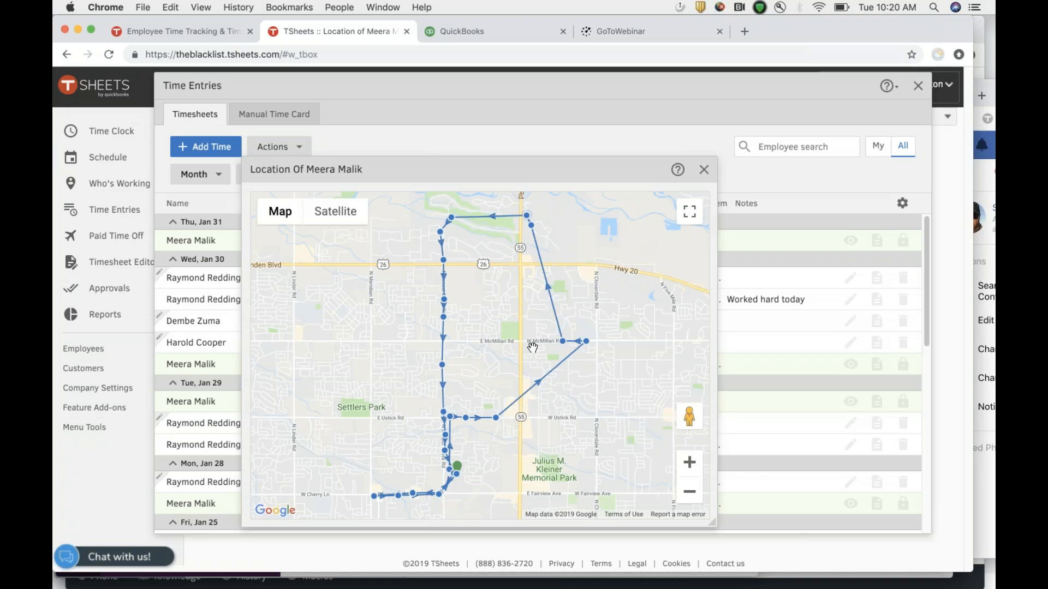
pyautogui.click(704, 169)
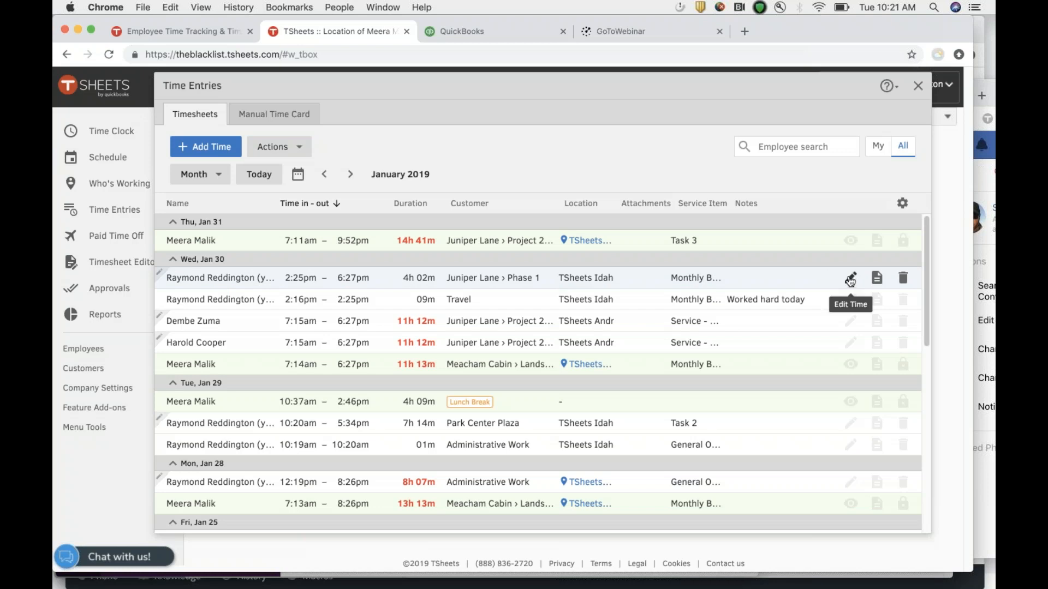
# - View the change log of the Wed, Jan 30 Juniper Lane › Phase 1 entry, examine the clock-out update detail, and close the log
pyautogui.click(877, 279)
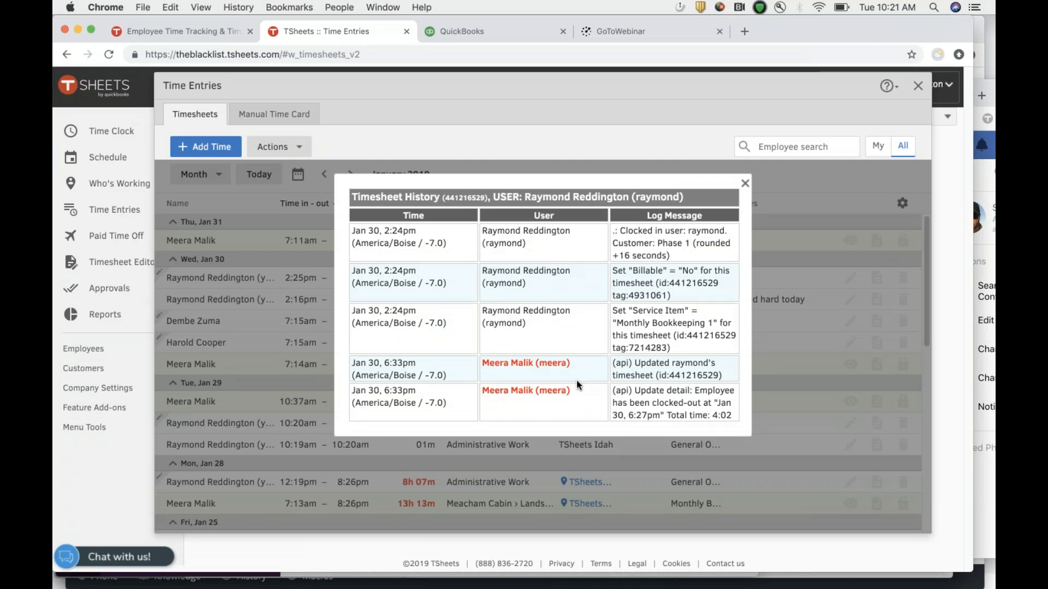
pyautogui.moveTo(631, 404); pyautogui.dragTo(705, 410)
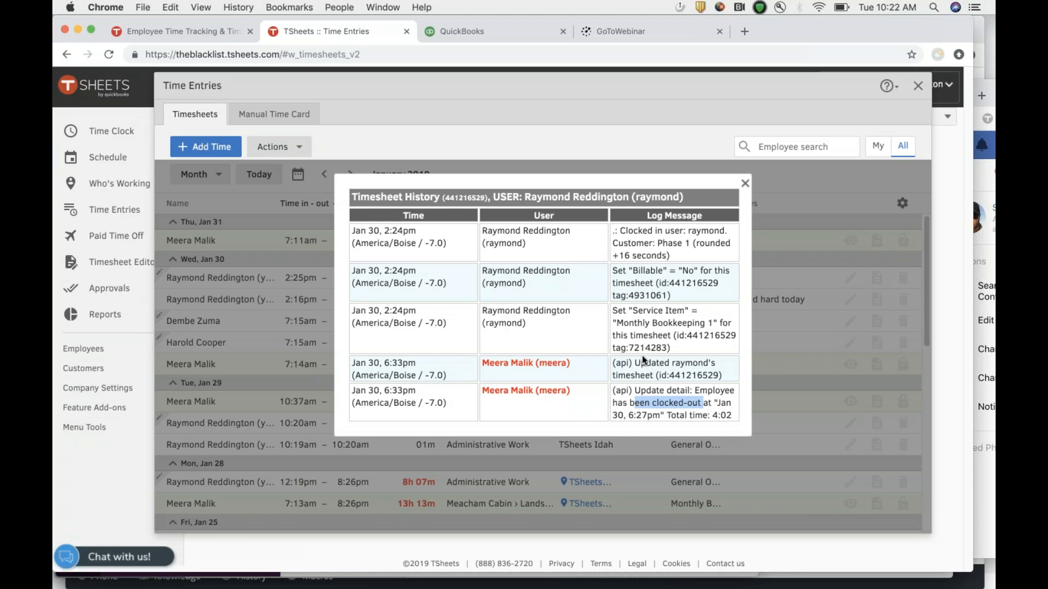
pyautogui.click(650, 405)
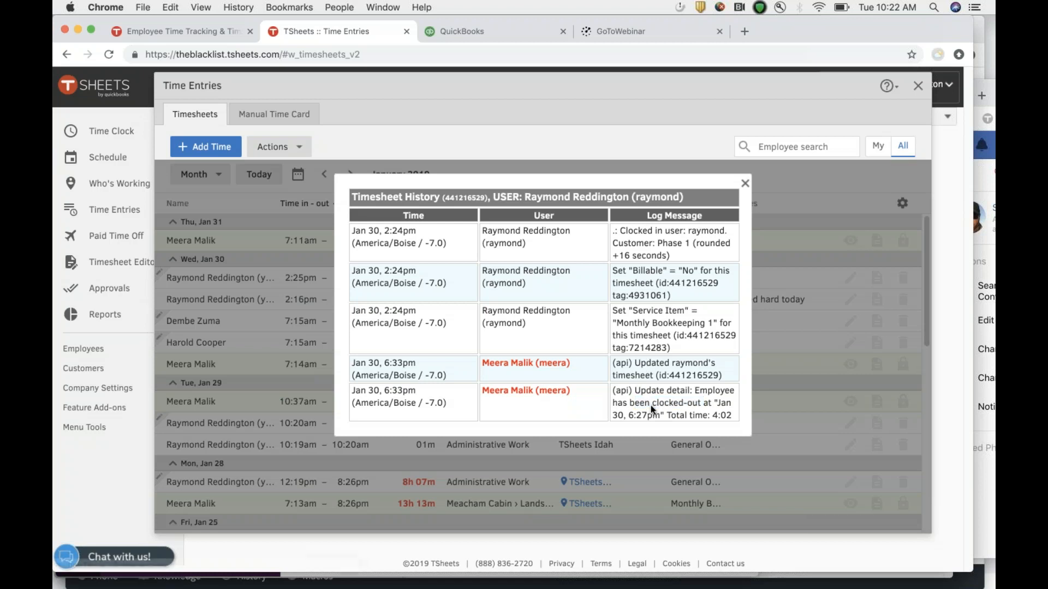
pyautogui.click(745, 183)
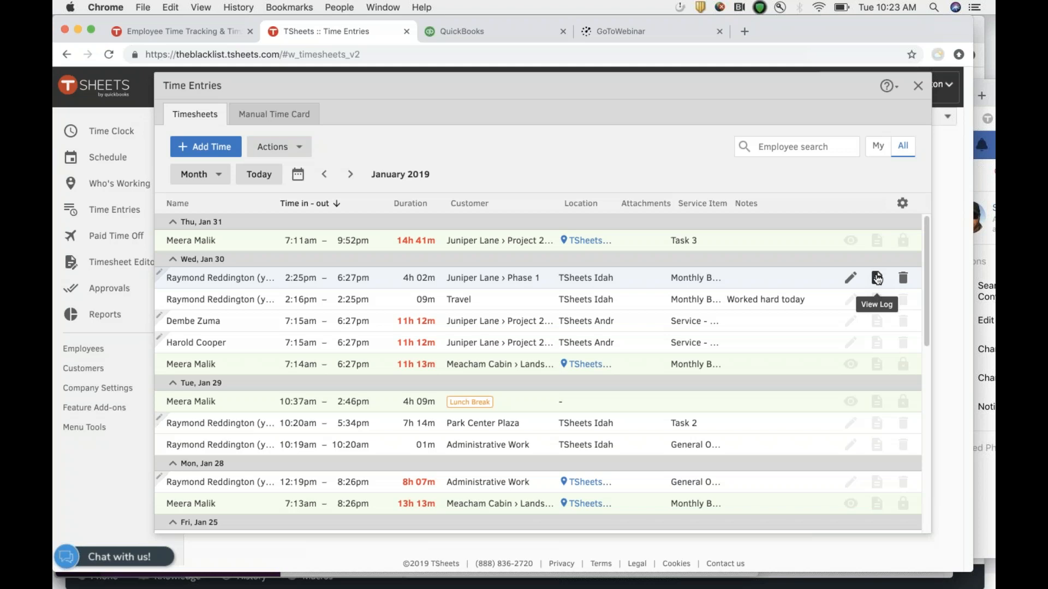
# - Open the Juniper Lane › Phase 1 entry for editing, dismiss it without changes, and close the time entries
pyautogui.click(850, 279)
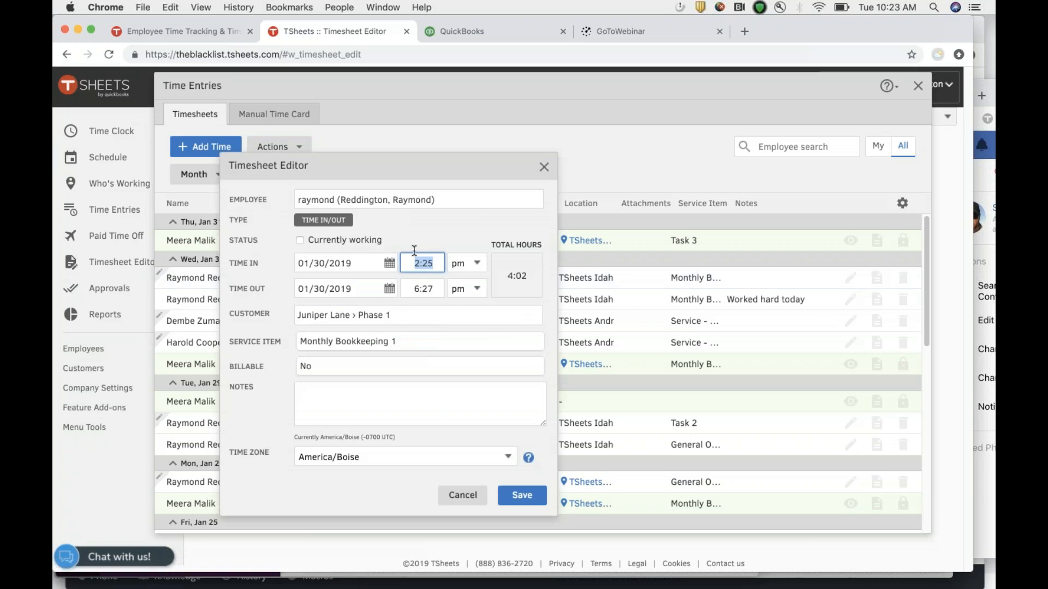
pyautogui.click(544, 168)
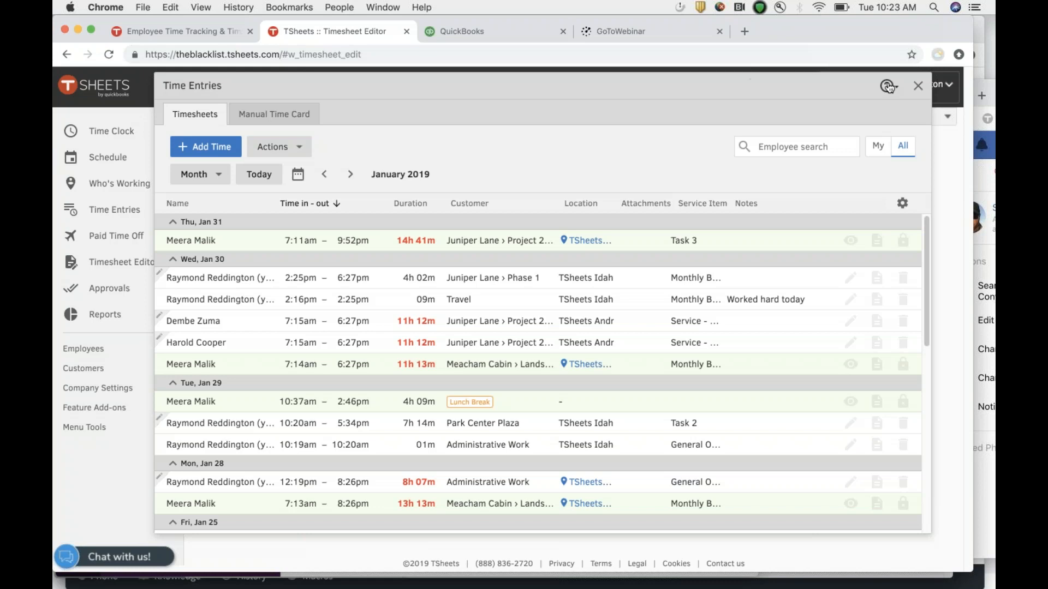
pyautogui.click(918, 87)
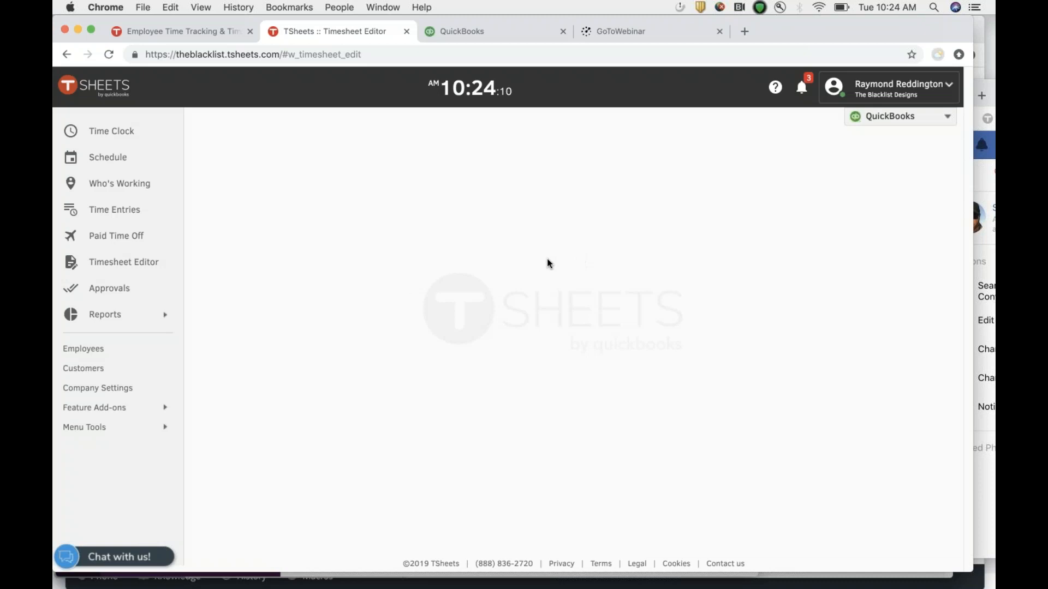
# - Open the Paid Time Off form for the week of Feb 10–16 and review the holiday, jury duty, sick and vacation balances
pyautogui.click(122, 234)
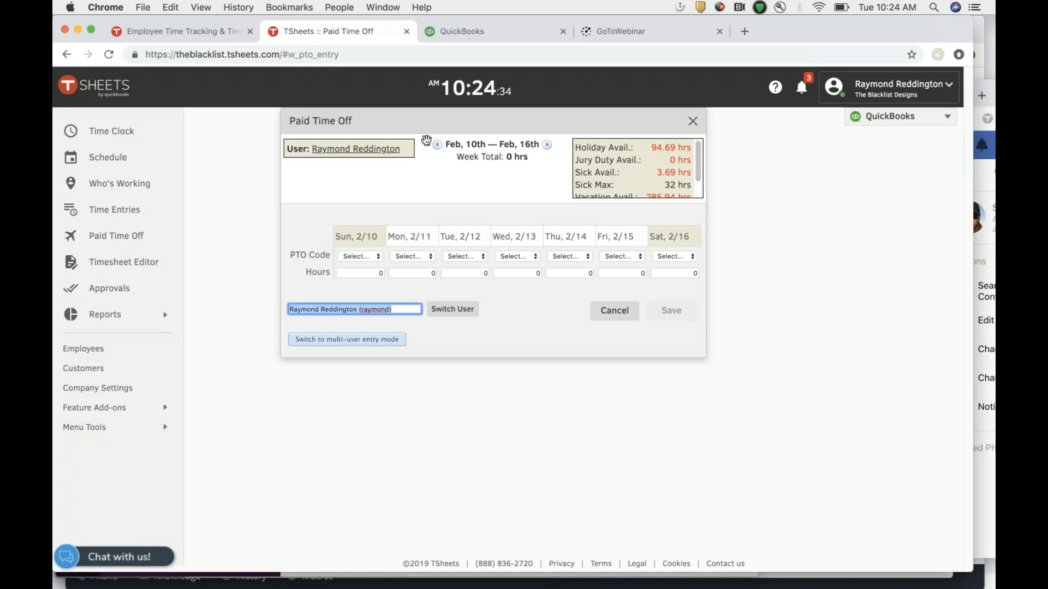
pyautogui.scroll(-1, 694, 169)
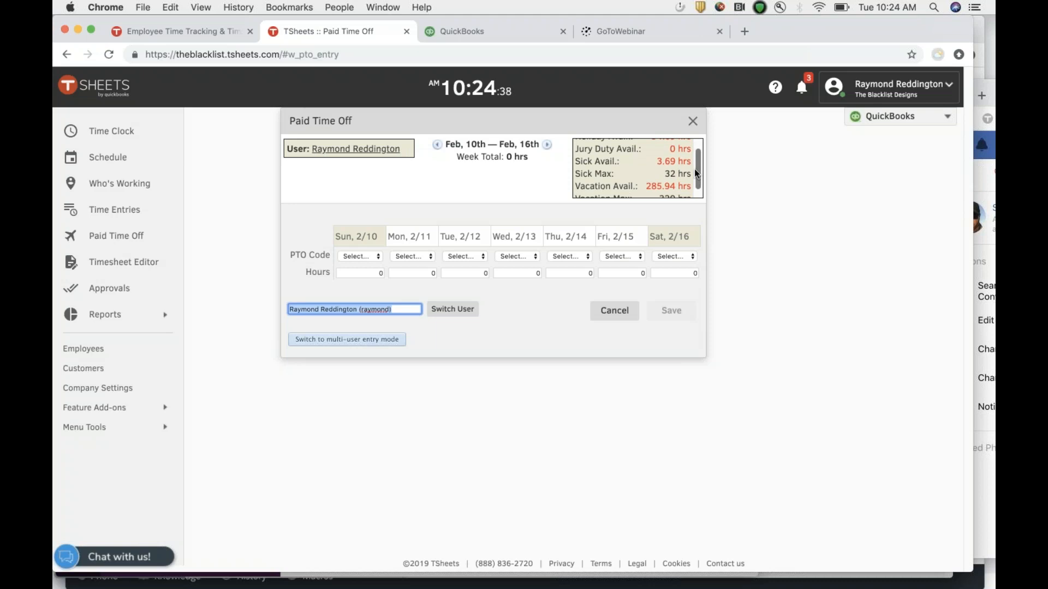
pyautogui.scroll(1, 696, 158)
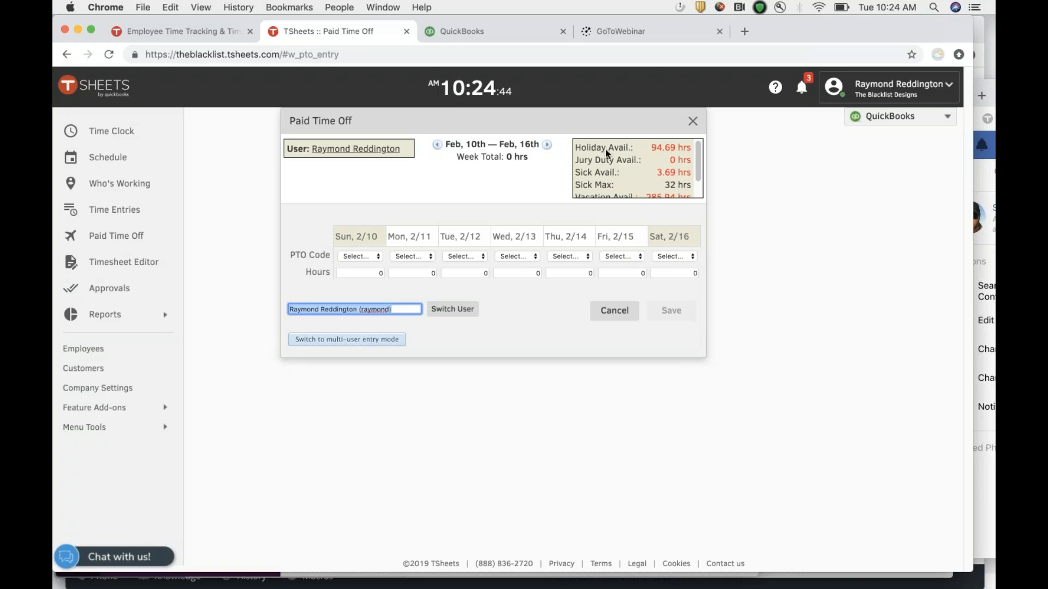
pyautogui.scroll(-1, 618, 181)
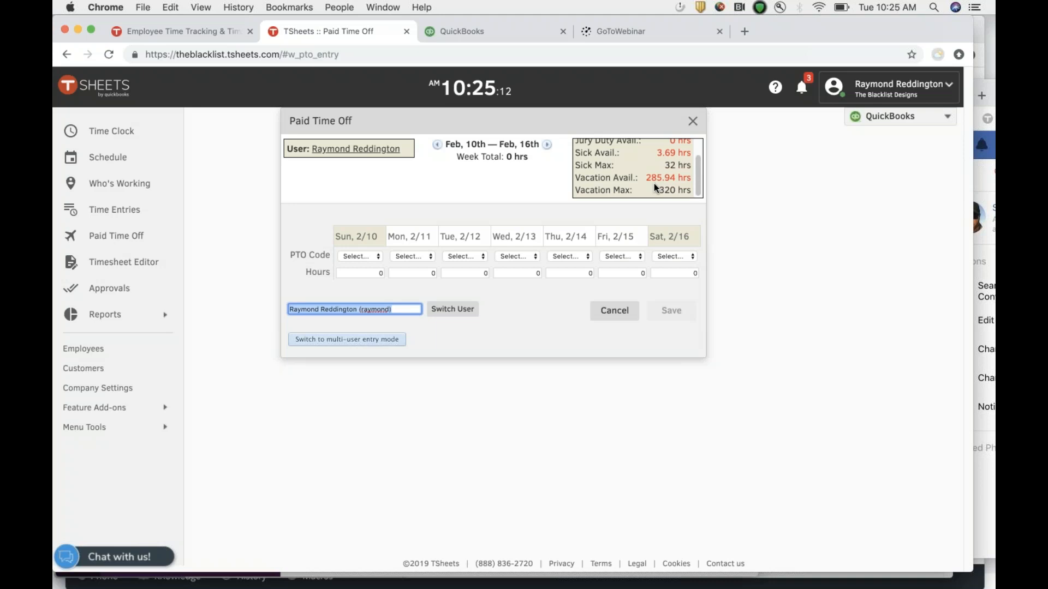
# - Enter 8 hours of Vacation on Fri, 2/15, save the paid time off, and close the form
pyautogui.click(622, 257)
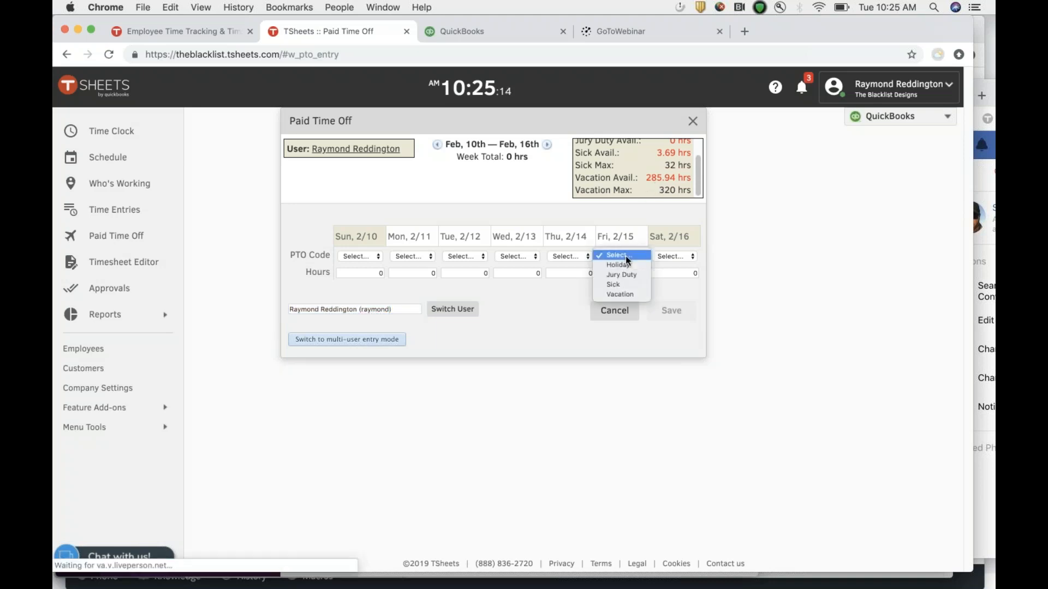
pyautogui.click(617, 294)
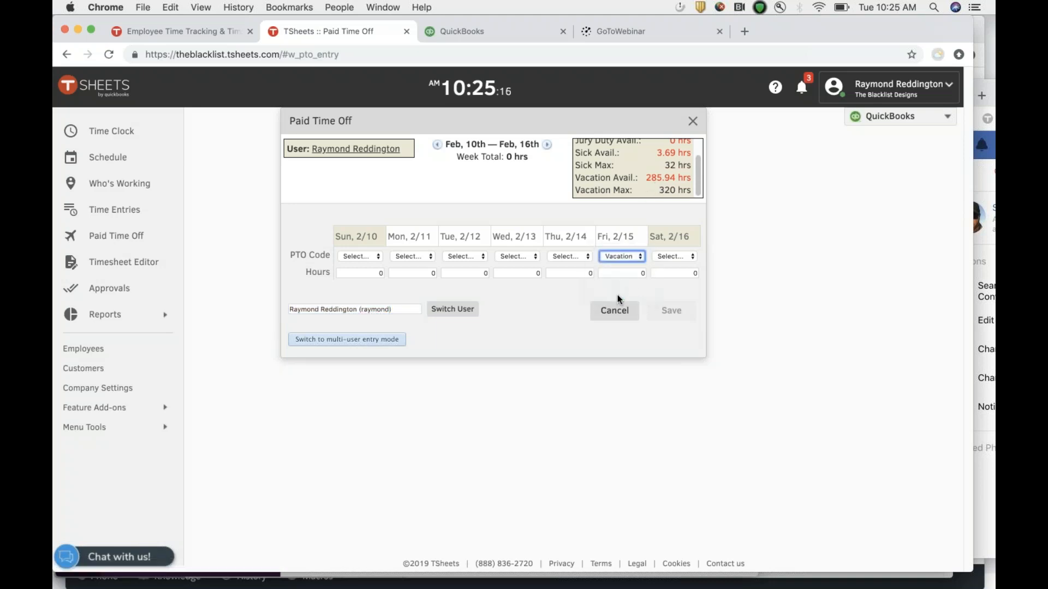
pyautogui.click(632, 273)
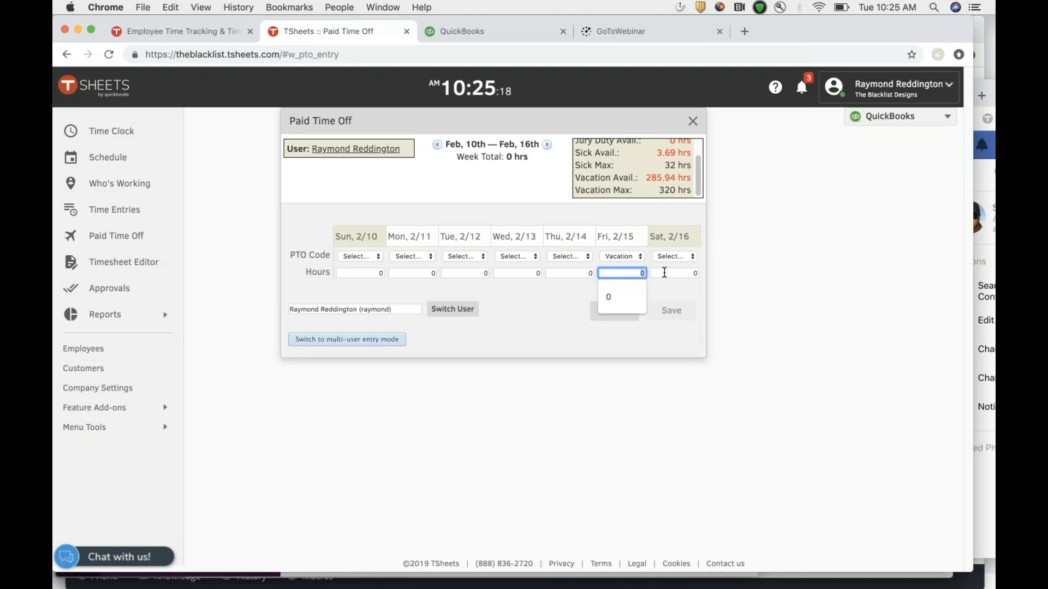
pyautogui.press('BackSpace')
pyautogui.write('8')
pyautogui.click(547, 313)
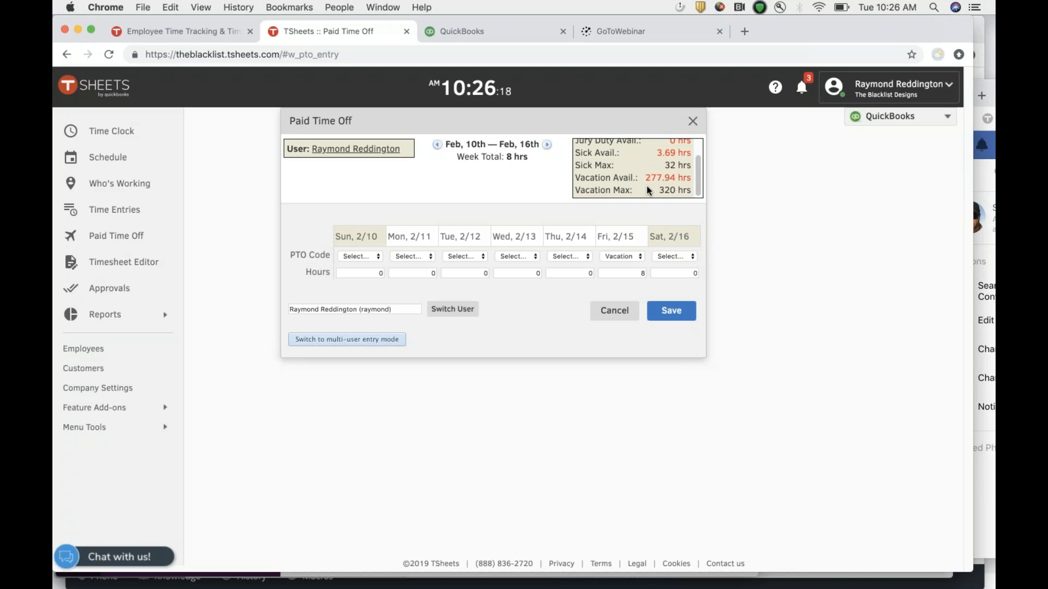
pyautogui.scroll(2, 654, 162)
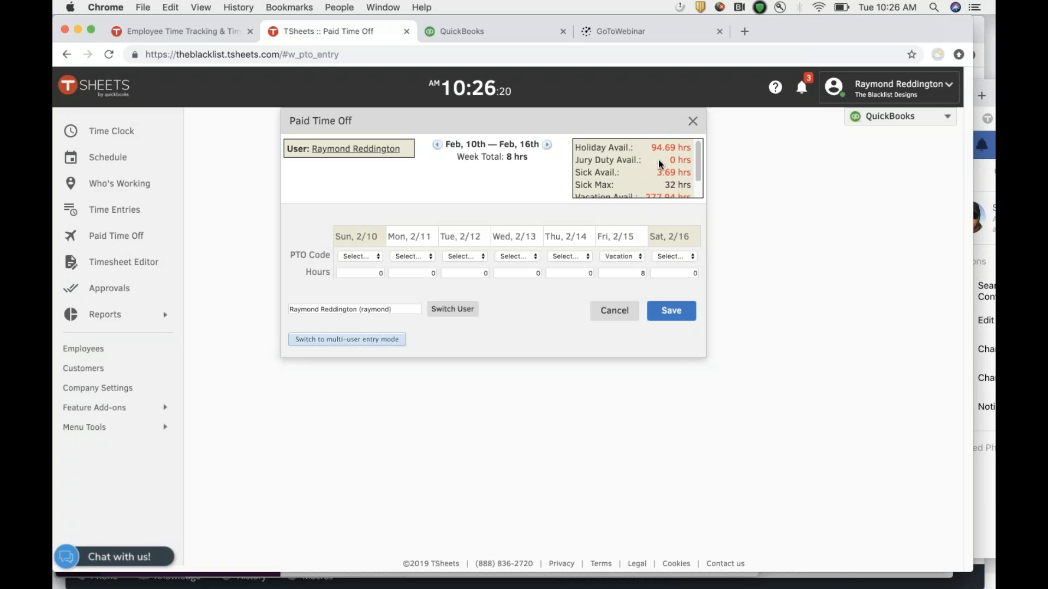
pyautogui.click(671, 309)
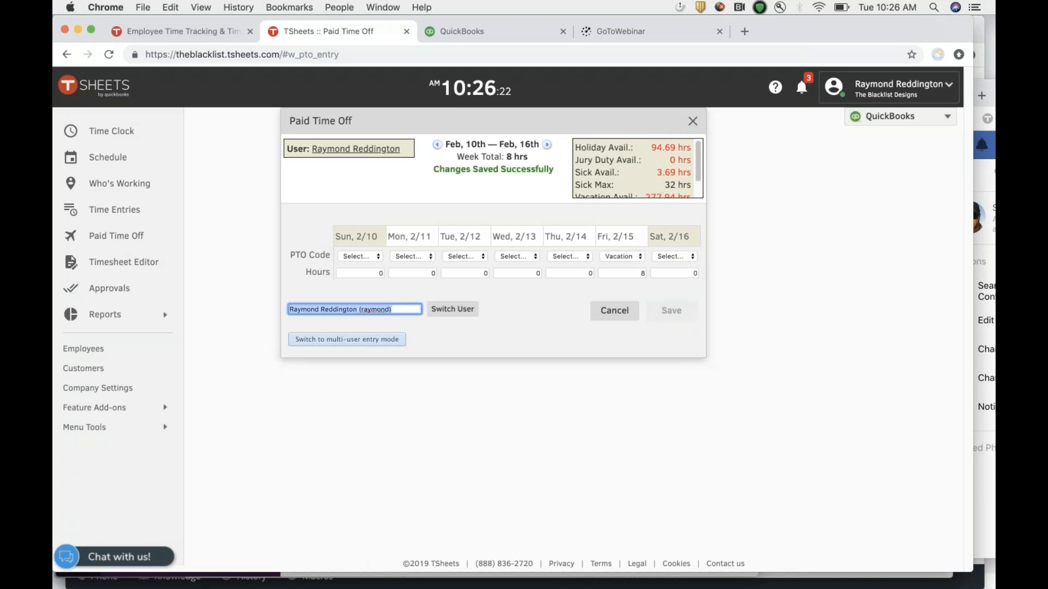
pyautogui.click(693, 120)
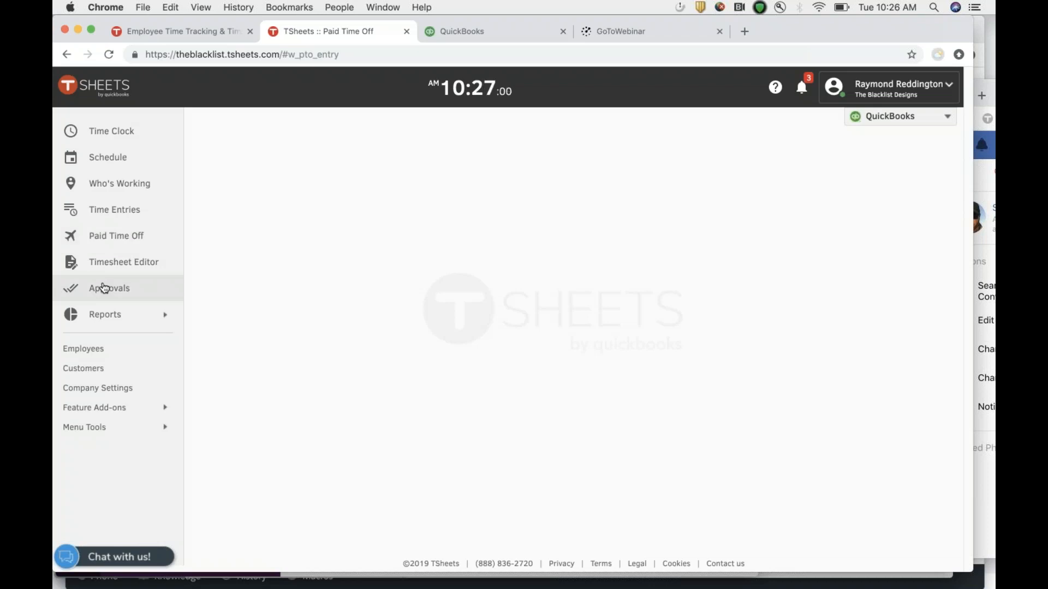
# - Open the Project Report and set its dates to a custom range starting 01/01/2019
pyautogui.click(103, 316)
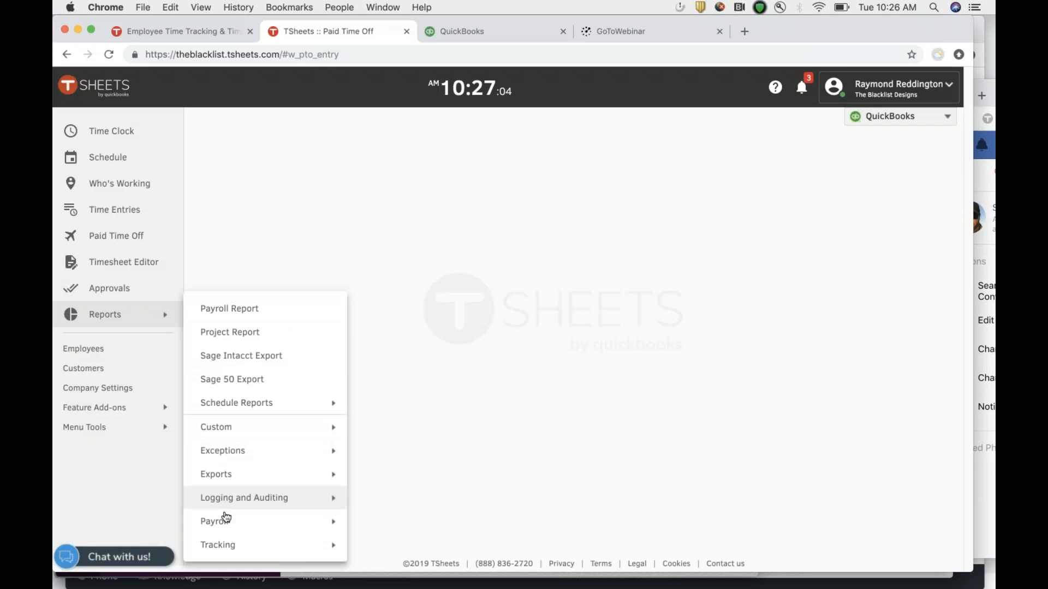
pyautogui.click(226, 546)
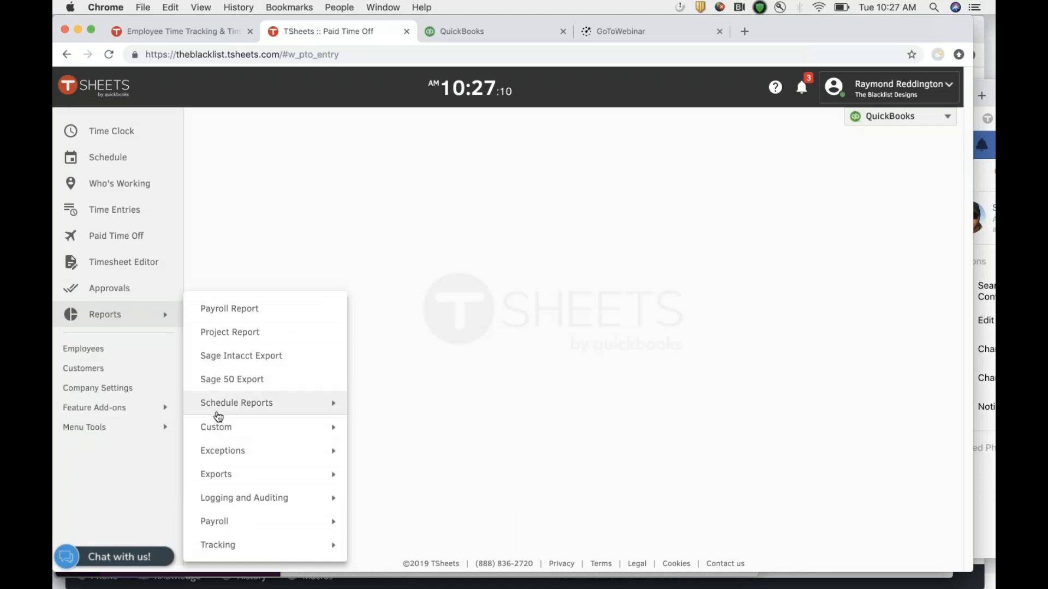
pyautogui.click(229, 333)
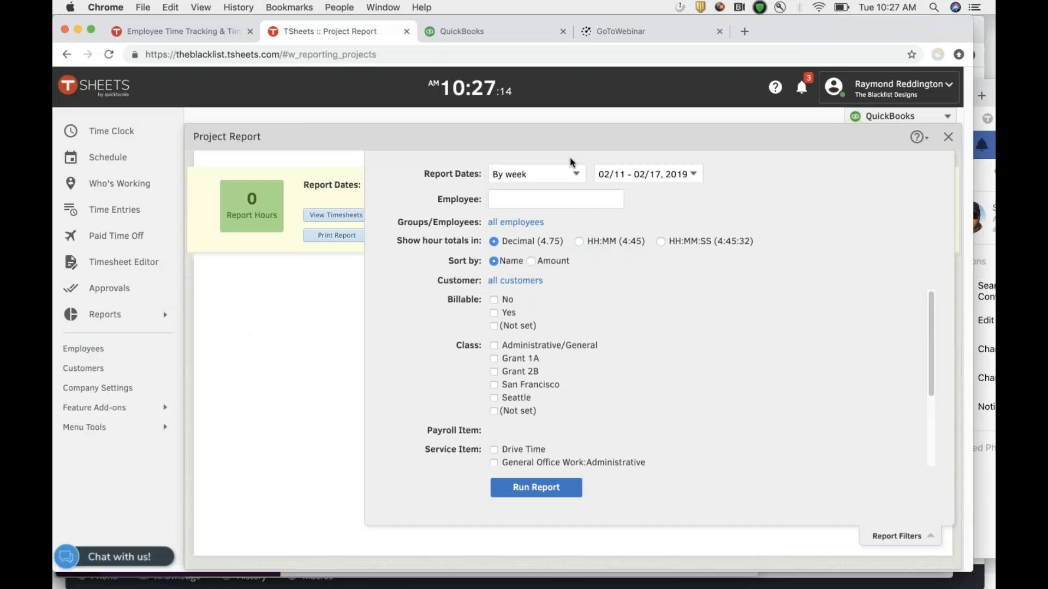
pyautogui.click(574, 174)
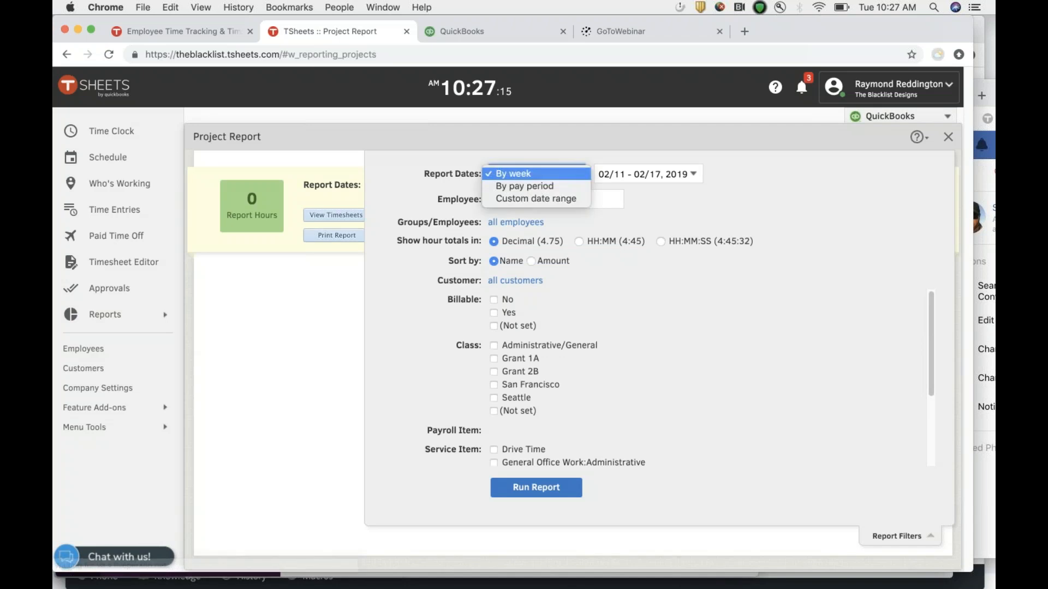
pyautogui.click(536, 202)
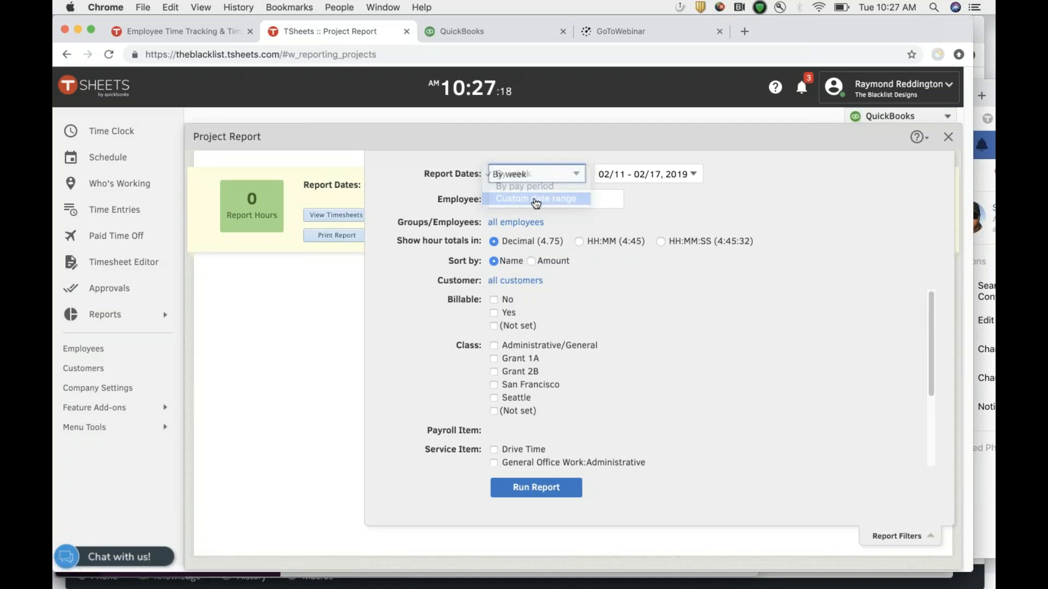
pyautogui.click(664, 174)
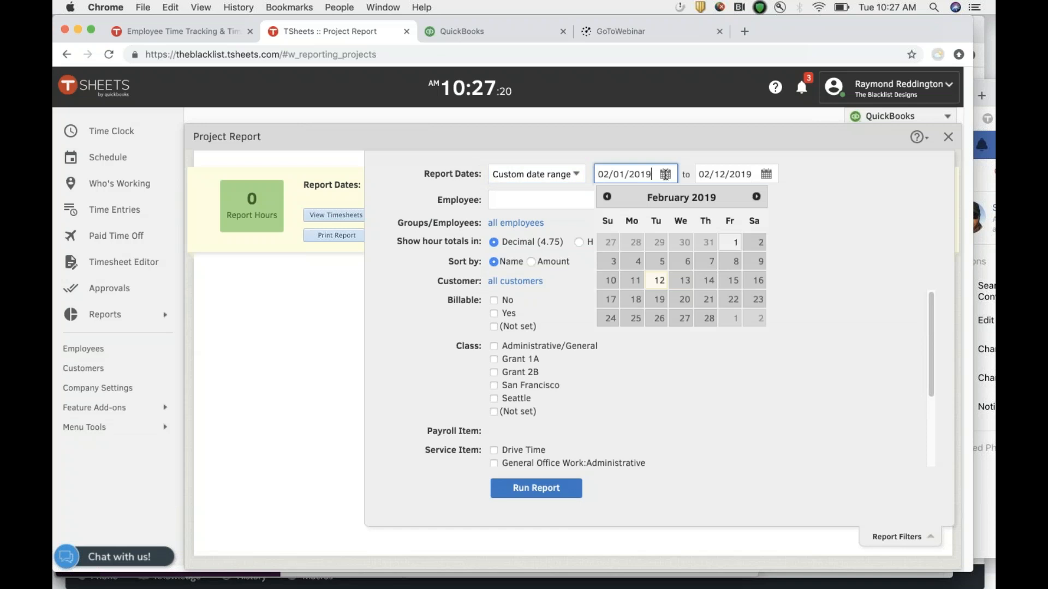
pyautogui.click(606, 197)
pyautogui.click(657, 242)
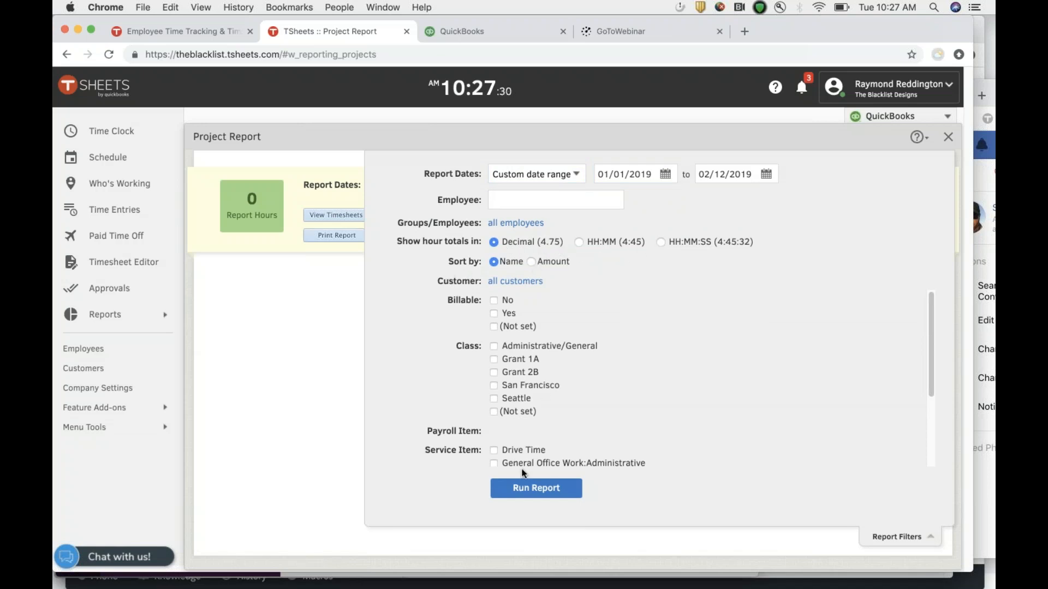
# - Run the project report and review its hours by customer and group
pyautogui.click(525, 489)
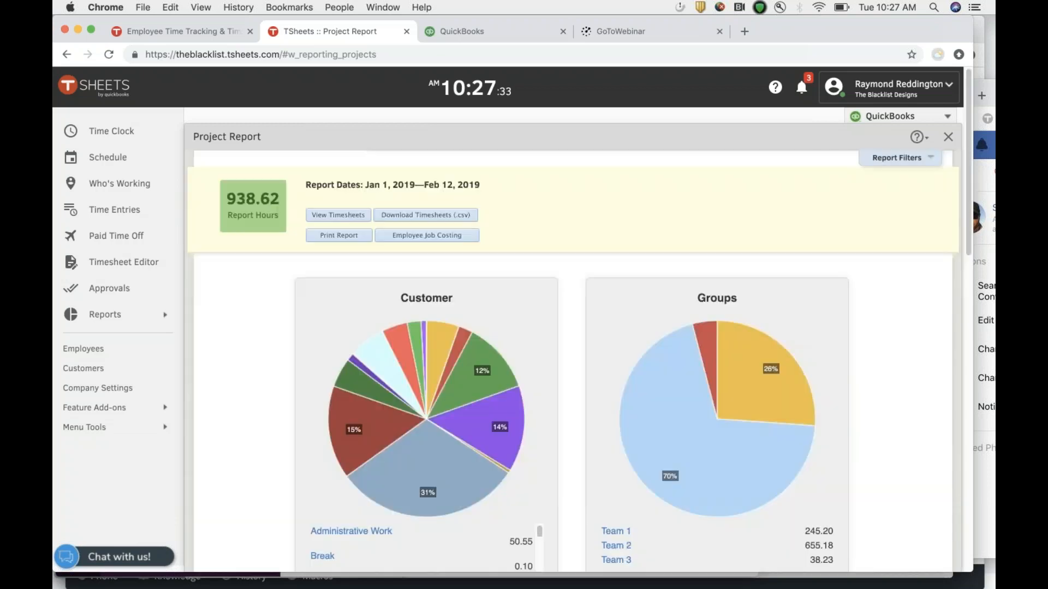
pyautogui.scroll(-5, 432, 548)
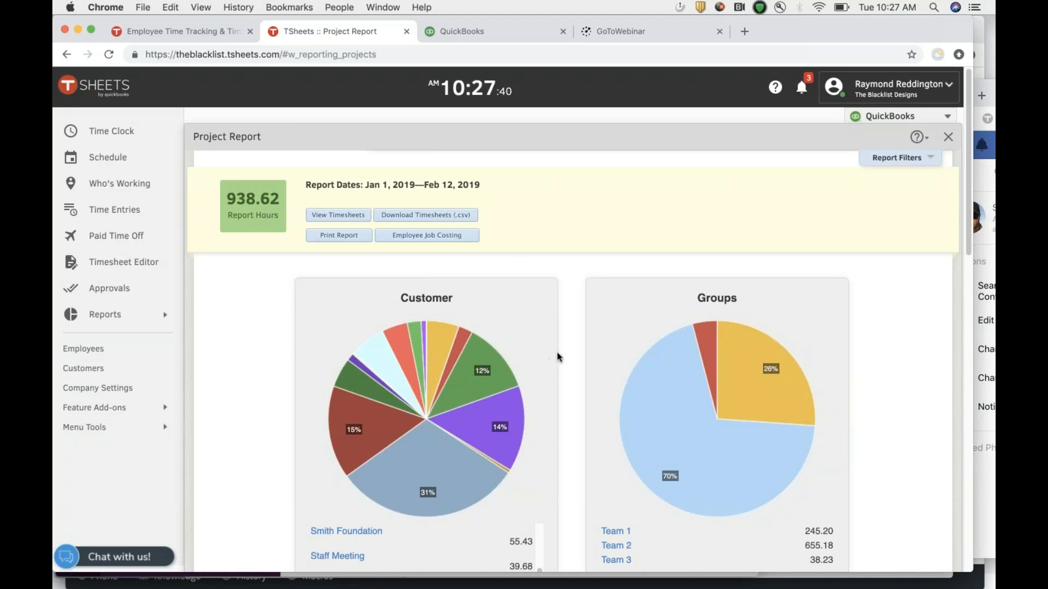
pyautogui.scroll(-5, 578, 378)
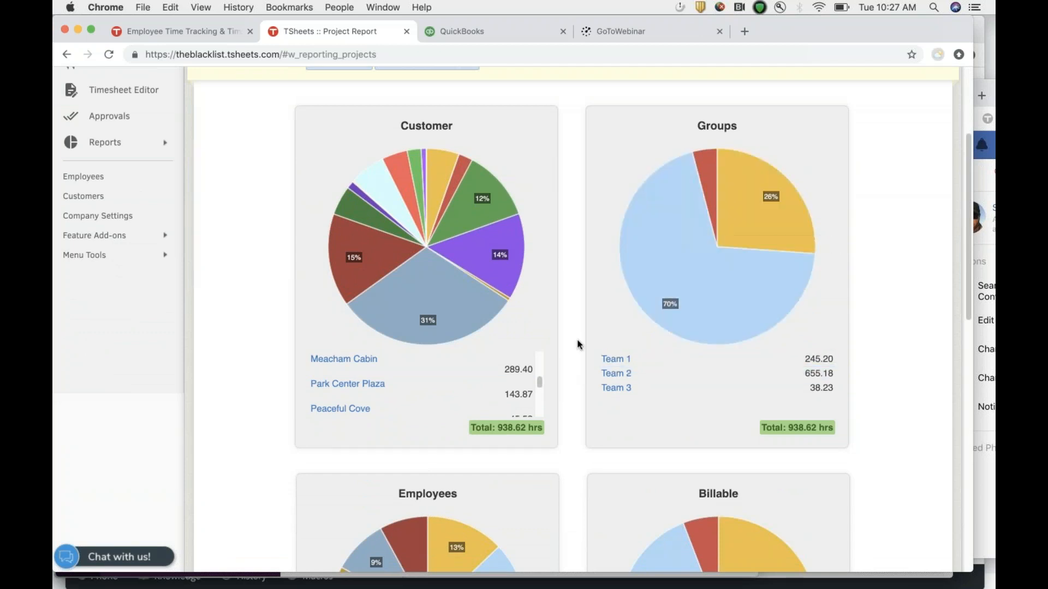
# - Review the project report's hours by employee, billable status and service item
pyautogui.scroll(-7, 569, 362)
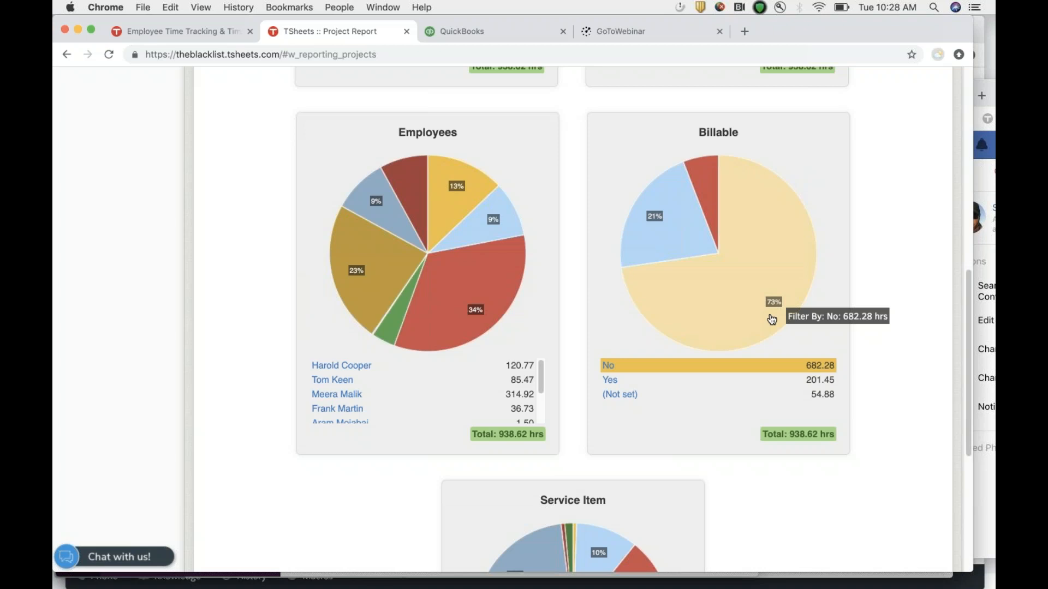
pyautogui.moveTo(643, 213)
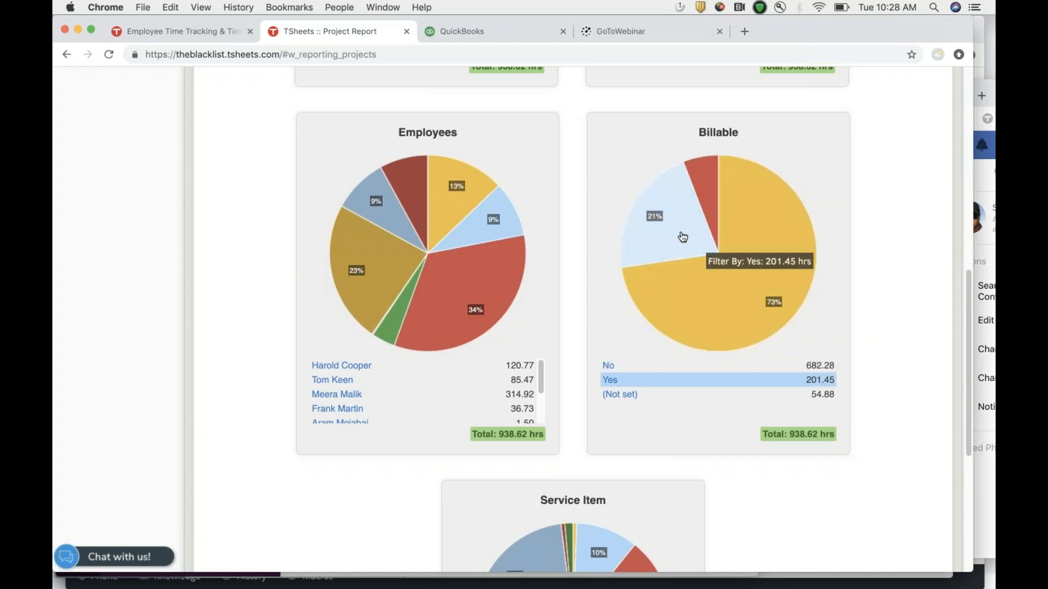
pyautogui.moveTo(710, 186)
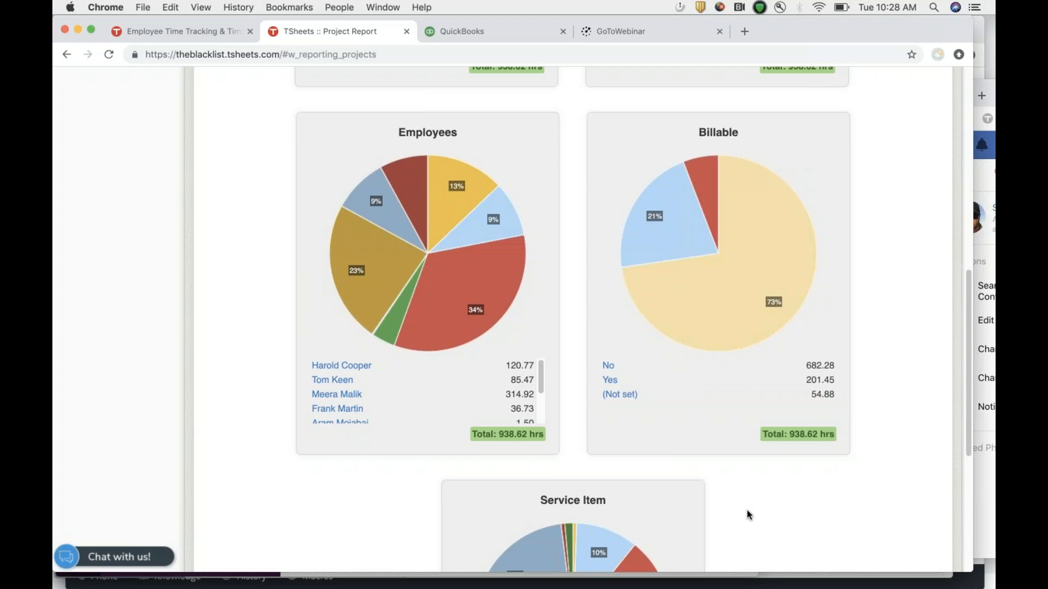
pyautogui.scroll(-5, 746, 510)
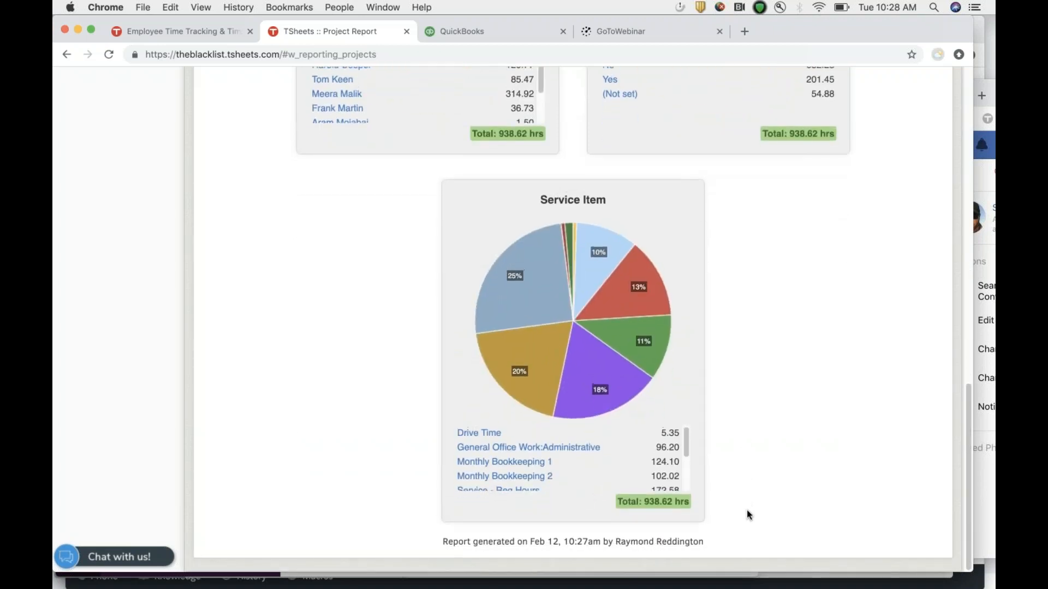
pyautogui.scroll(10, 746, 509)
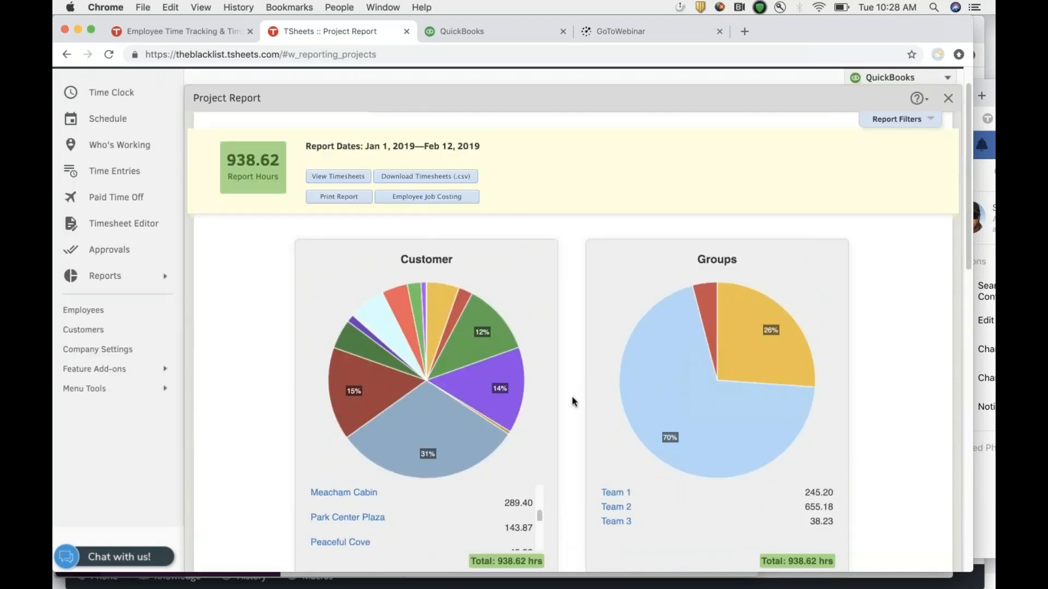
# - Filter the project report to the Meacham Cabin customer and review its hours by group, employee, billable status and service item
pyautogui.scroll(-3, 572, 402)
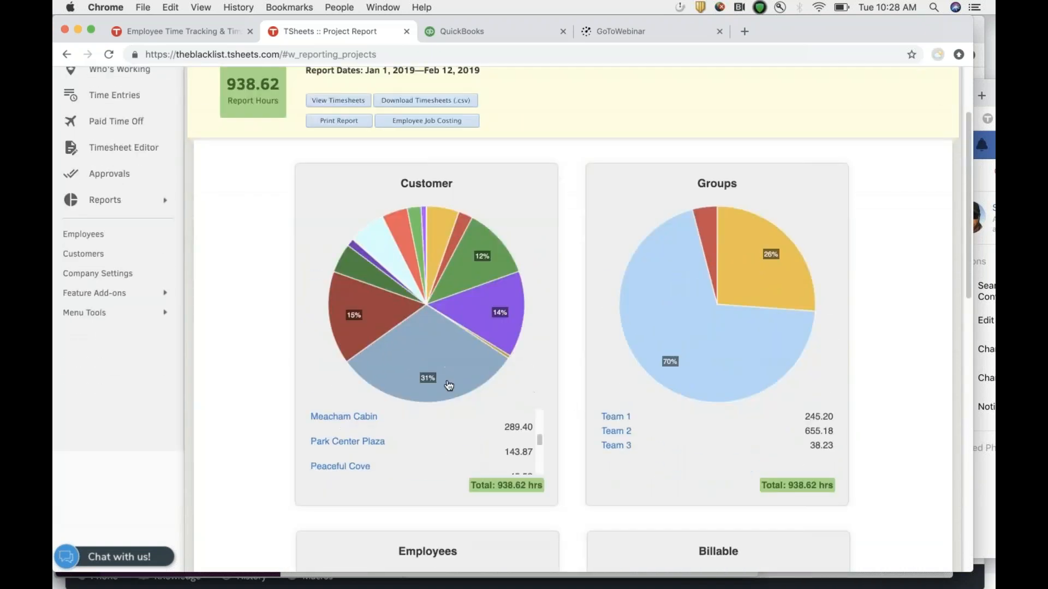
pyautogui.click(413, 355)
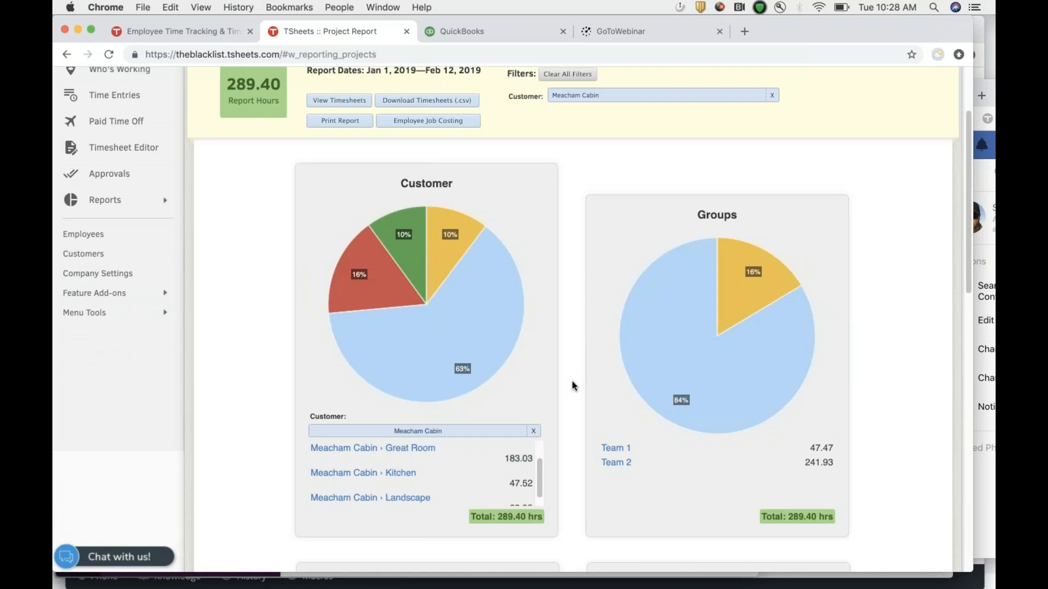
pyautogui.scroll(-3, 572, 381)
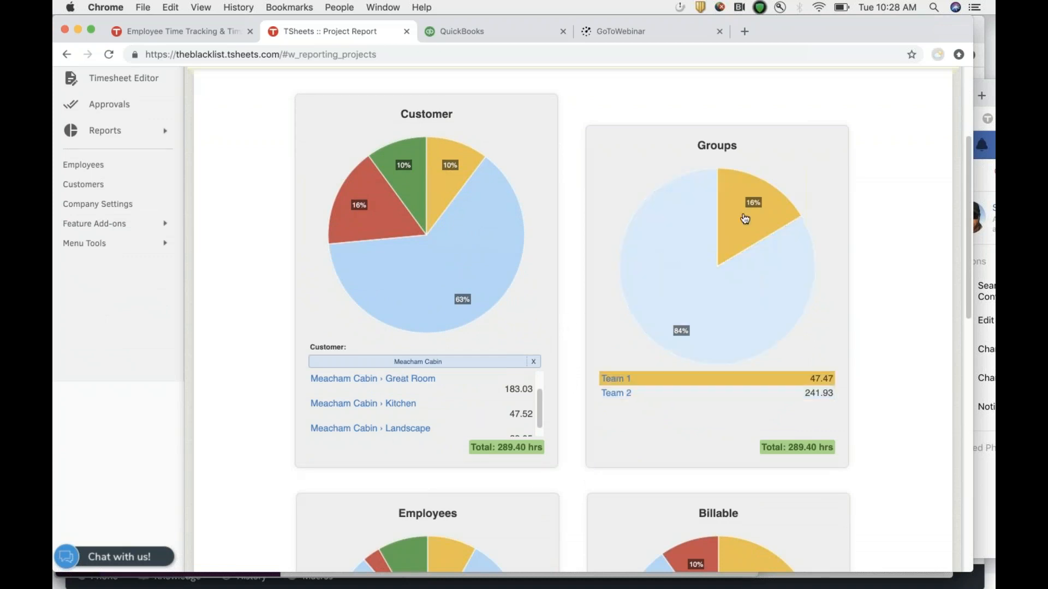
pyautogui.scroll(-5, 555, 346)
pyautogui.scroll(-3, 555, 346)
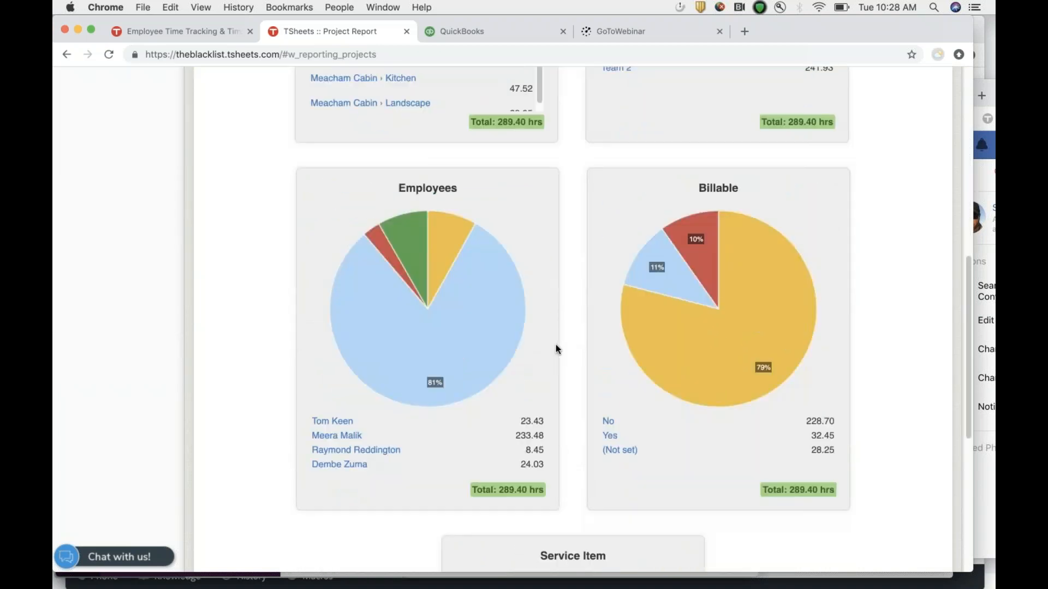
pyautogui.scroll(-2, 584, 333)
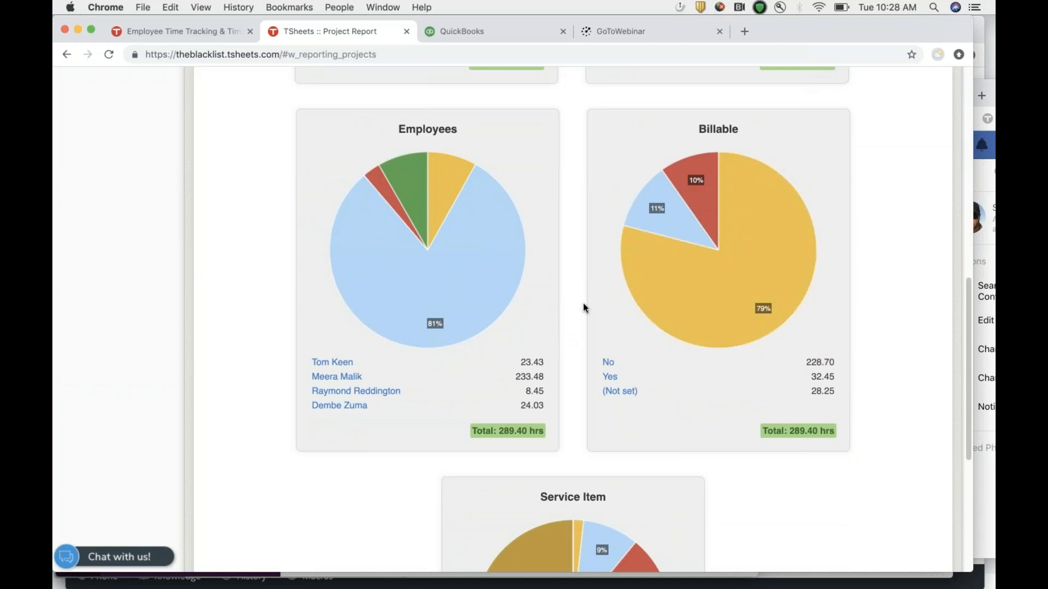
pyautogui.scroll(-5, 563, 325)
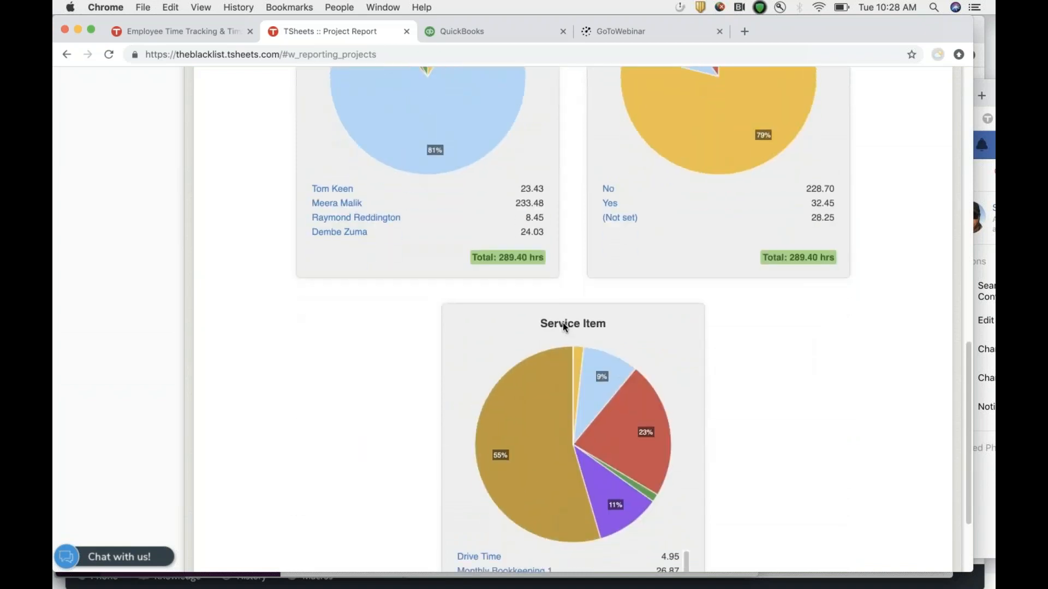
pyautogui.scroll(-3, 563, 325)
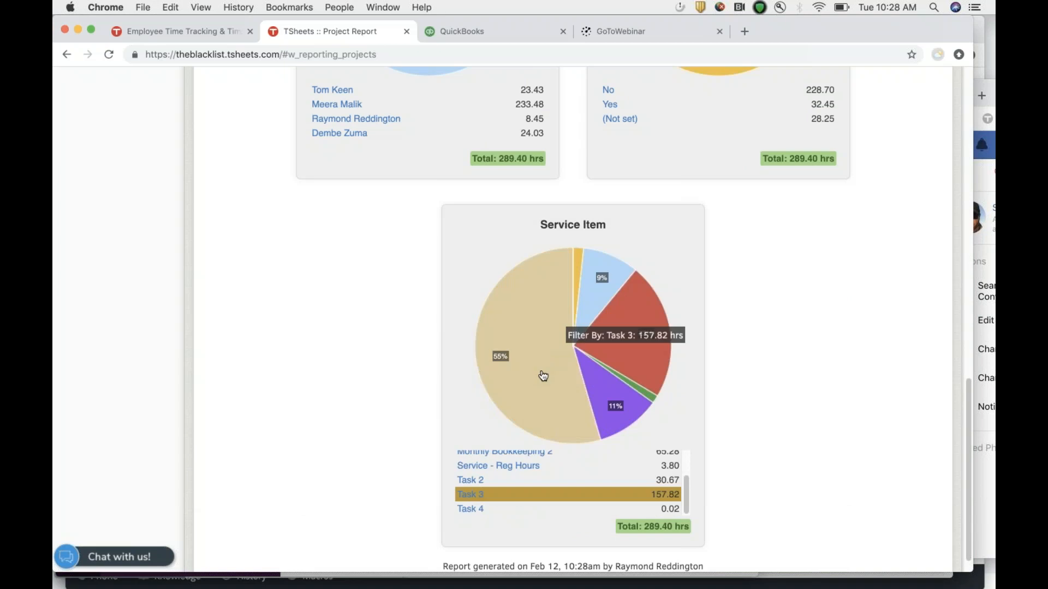
pyautogui.scroll(8, 307, 309)
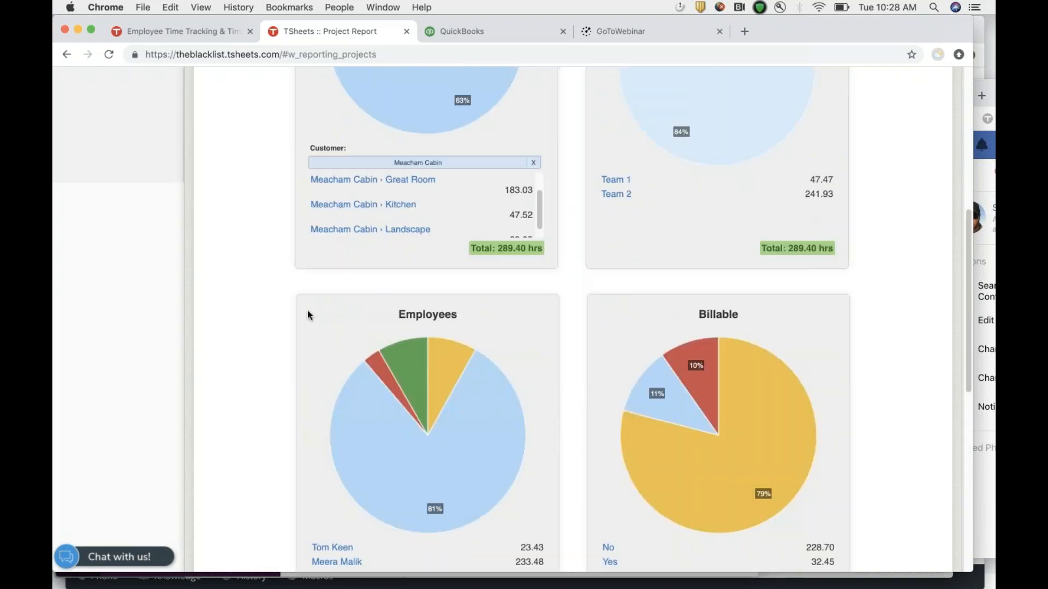
pyautogui.scroll(2, 306, 314)
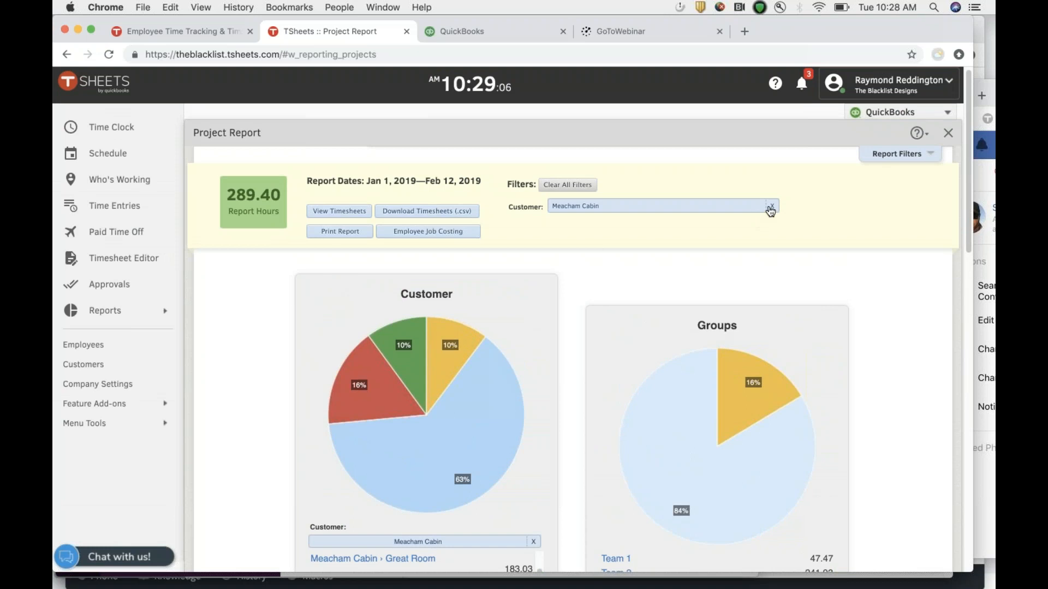
# - Remove the Meacham Cabin filter and open the Employee Job Costing report
pyautogui.click(772, 206)
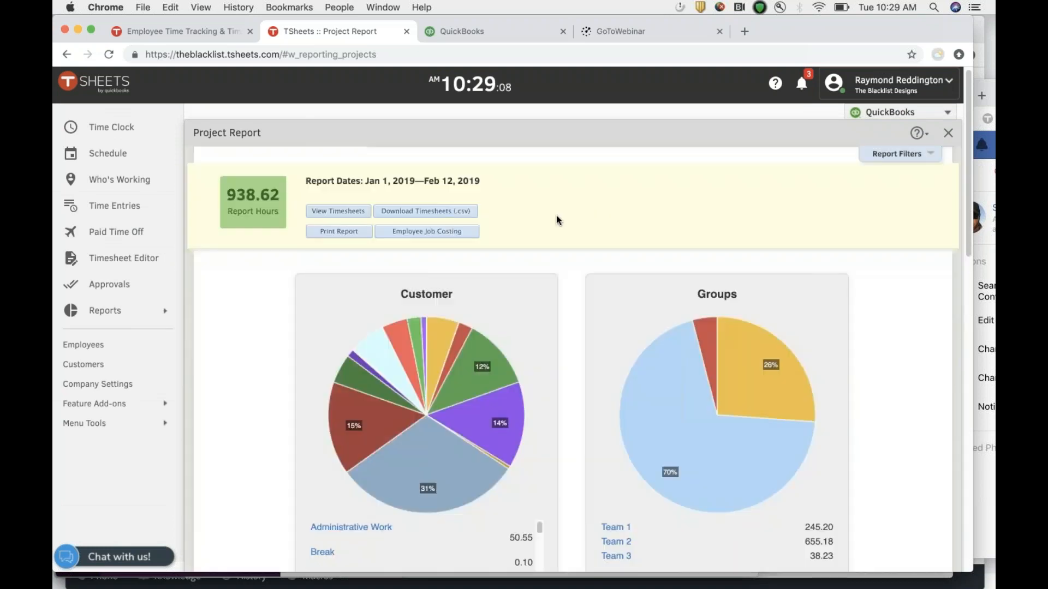
pyautogui.click(427, 235)
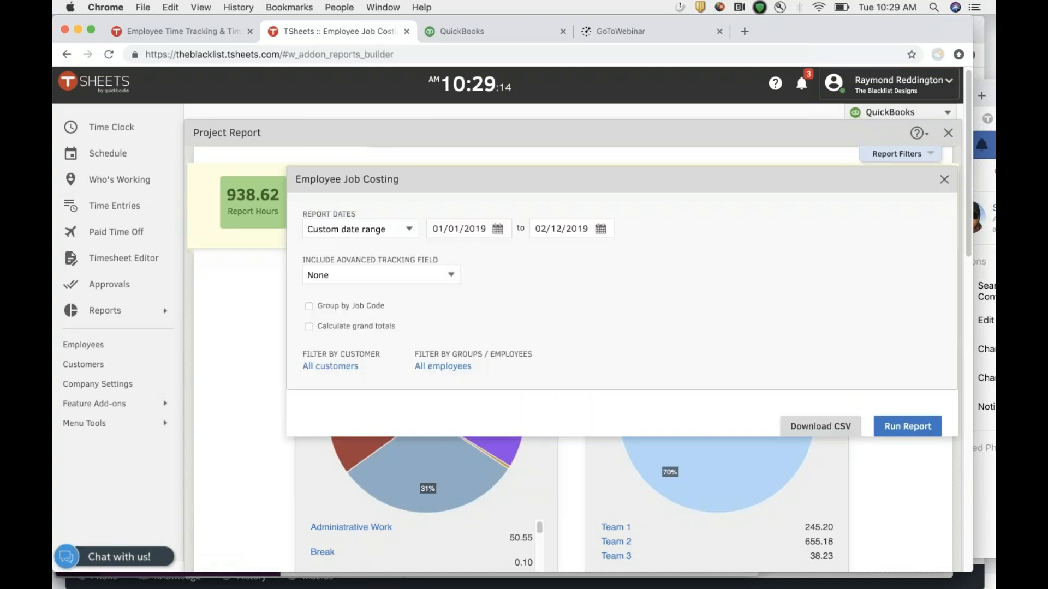
pyautogui.moveTo(446, 177); pyautogui.dragTo(346, 137)
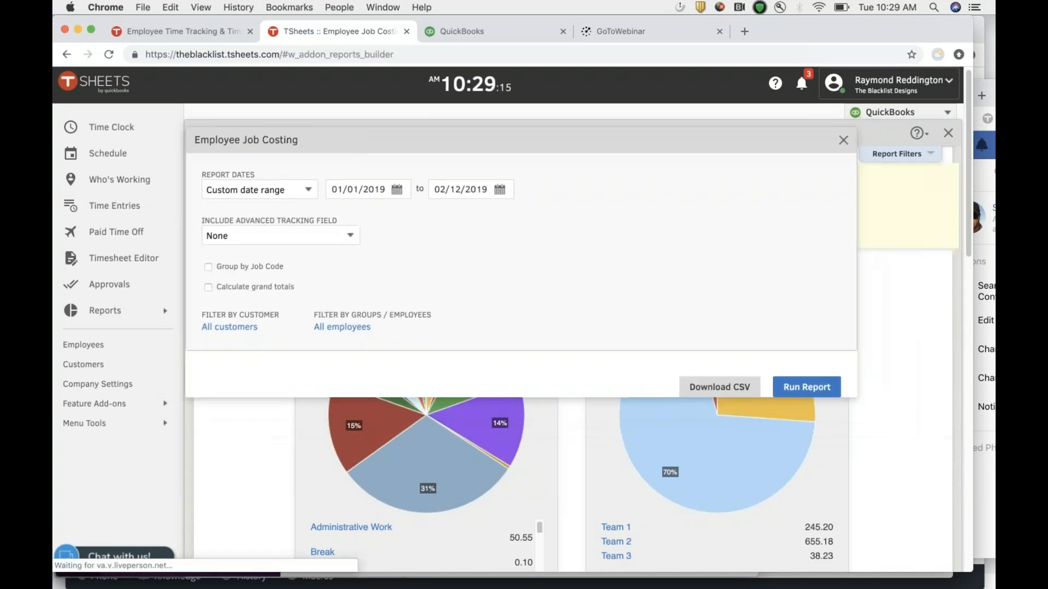
# - Run the job costing report with Service Item as tracking field, grouped by job code with grand totals, saving the suggested 28.85 hourly rate
pyautogui.click(263, 238)
pyautogui.click(260, 285)
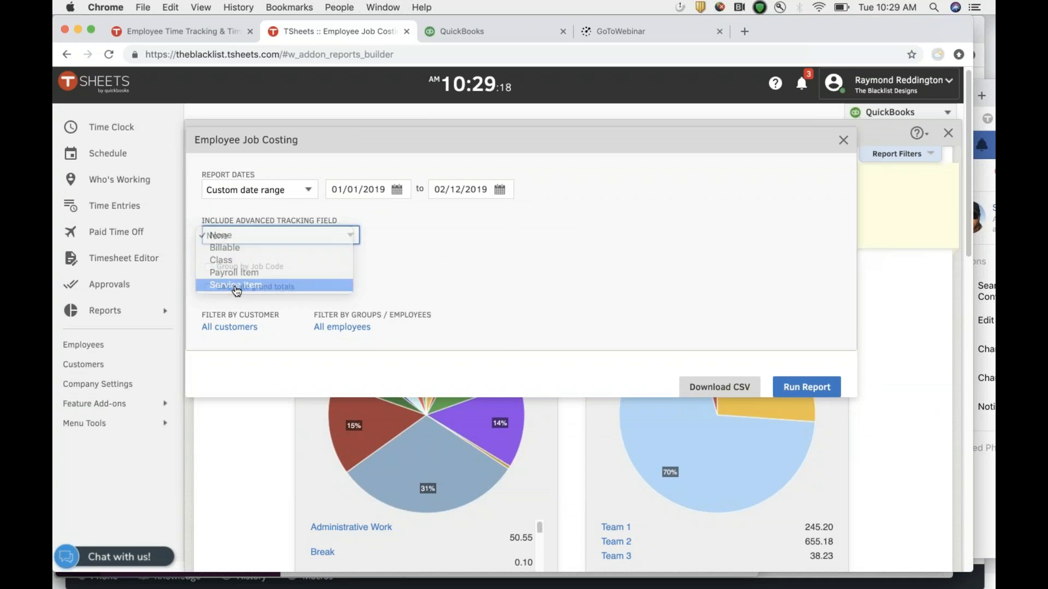
pyautogui.click(208, 267)
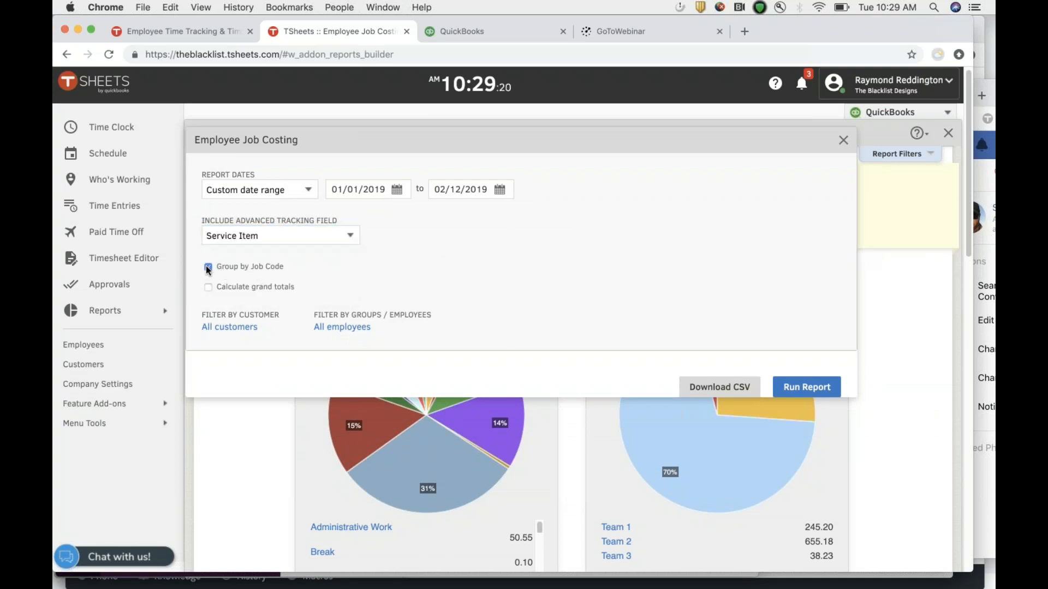
pyautogui.click(208, 287)
pyautogui.click(800, 388)
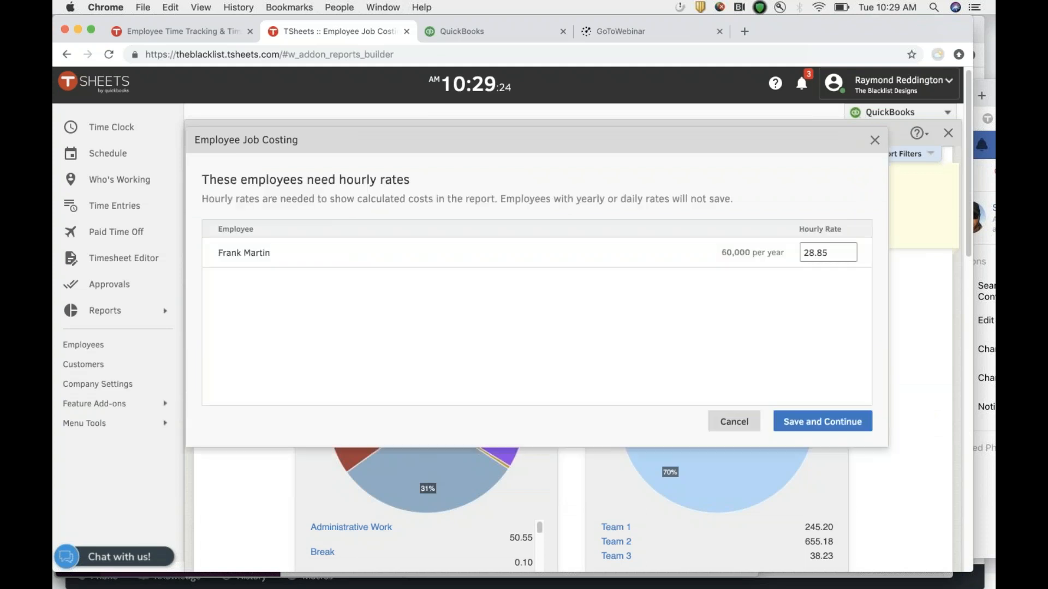
pyautogui.click(806, 422)
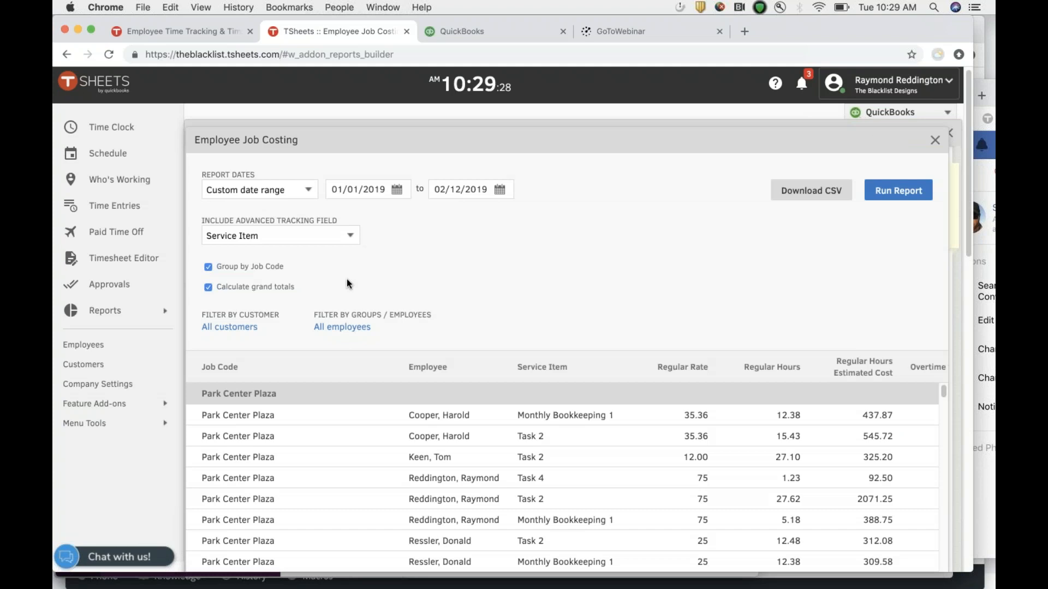
# - Review the job costing rows for Park Center Plaza by employee, service item, regular rate, hours and estimated cost
pyautogui.moveTo(332, 146); pyautogui.dragTo(287, 97)
pyautogui.scroll(-3, 415, 357)
pyautogui.scroll(3, 416, 357)
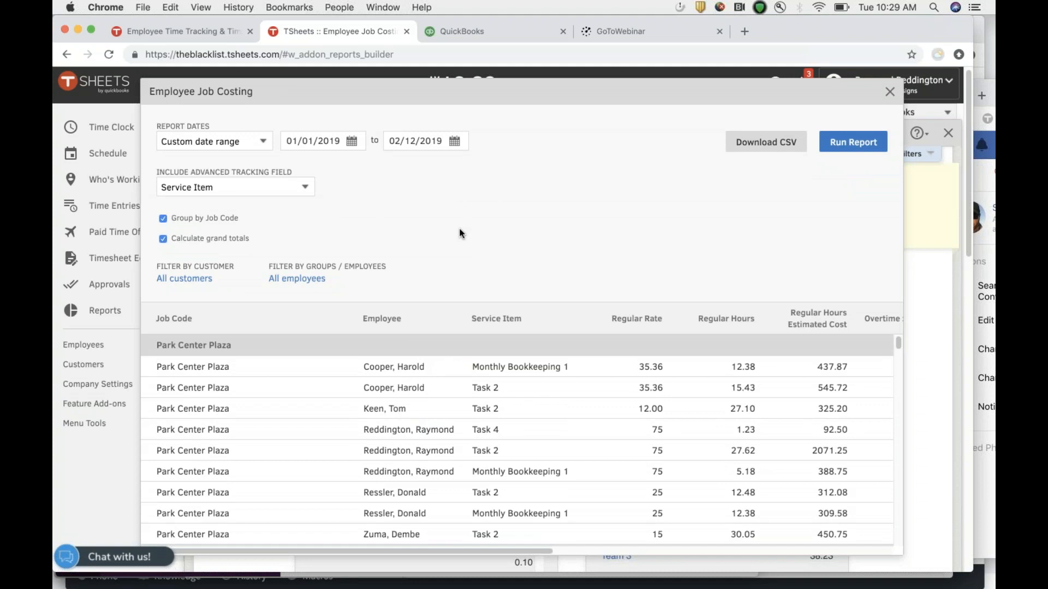
pyautogui.scroll(-5, 459, 233)
pyautogui.scroll(2, 316, 262)
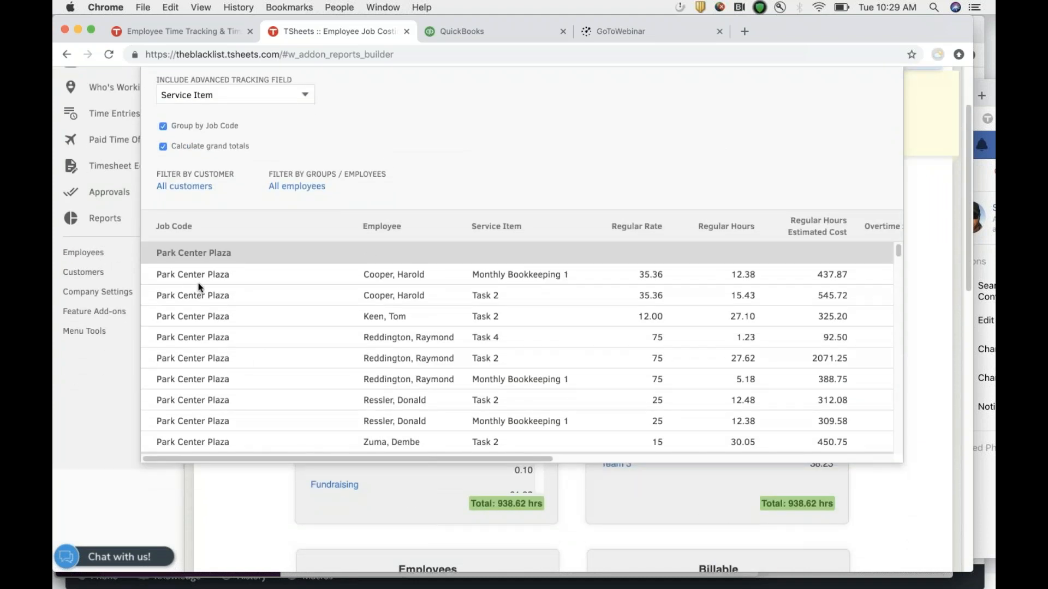
pyautogui.scroll(1, 379, 356)
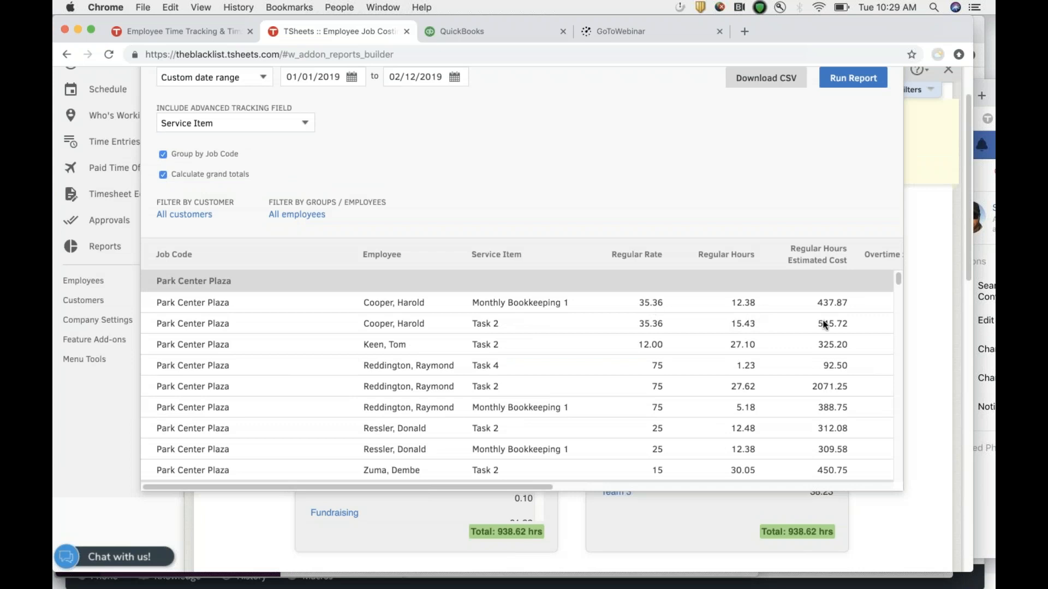
# - Examine the overtime and total estimated cost columns down to the Park Center Plaza subtotal, and close both open reports
pyautogui.moveTo(513, 486); pyautogui.dragTo(837, 485)
pyautogui.scroll(-2, 725, 406)
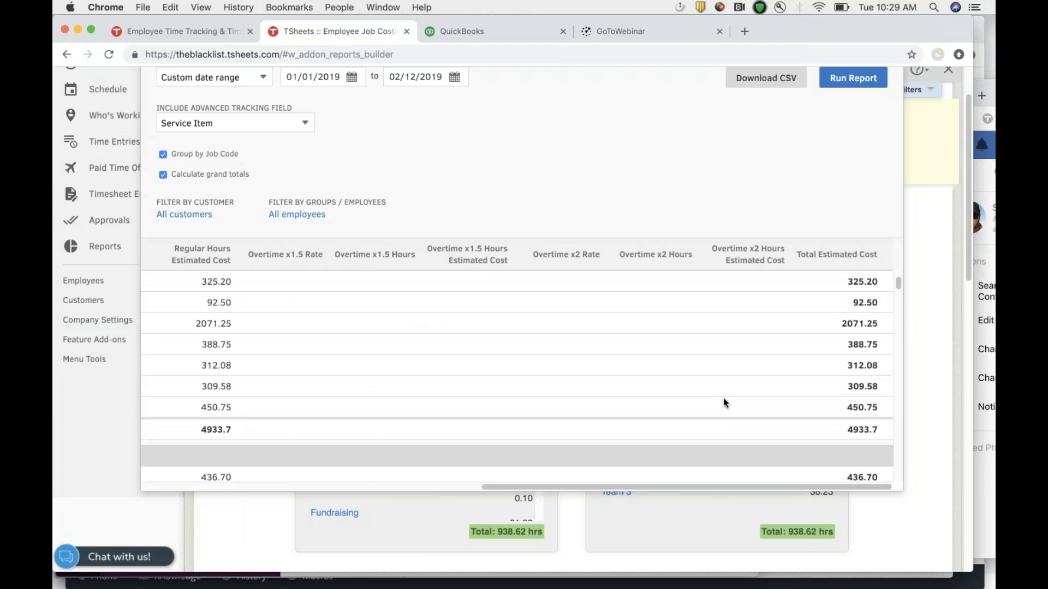
pyautogui.scroll(-3, 723, 403)
pyautogui.moveTo(840, 373); pyautogui.dragTo(870, 369)
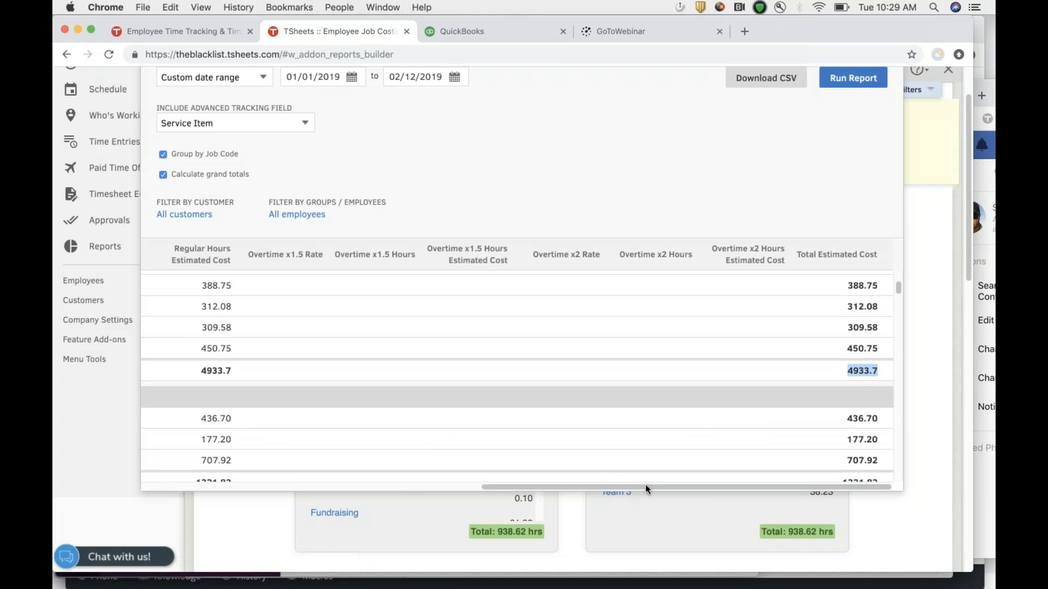
pyautogui.moveTo(645, 486); pyautogui.dragTo(262, 508)
pyautogui.scroll(5, 428, 369)
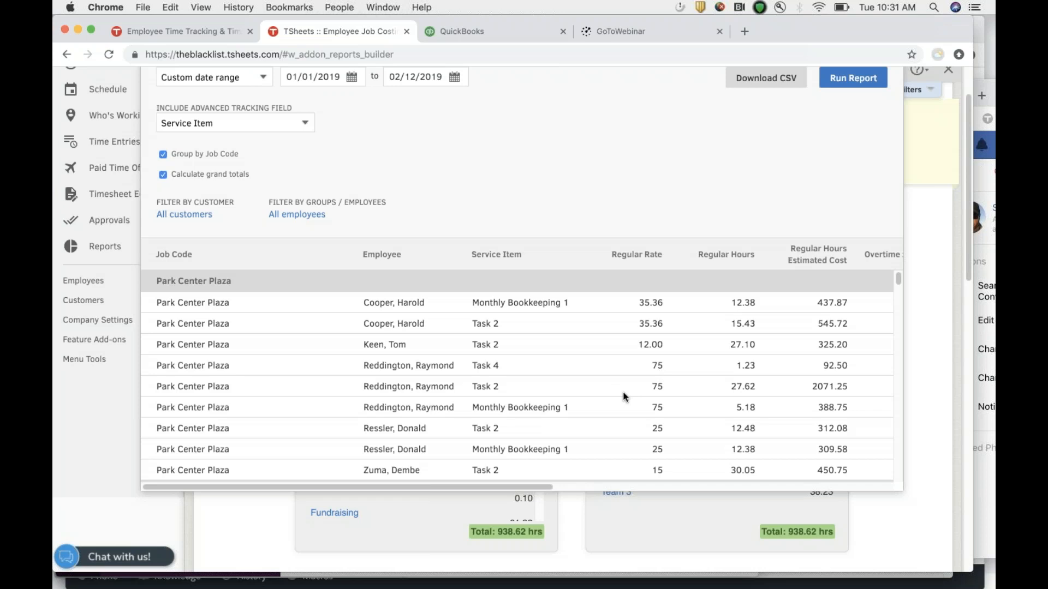
pyautogui.scroll(3, 588, 159)
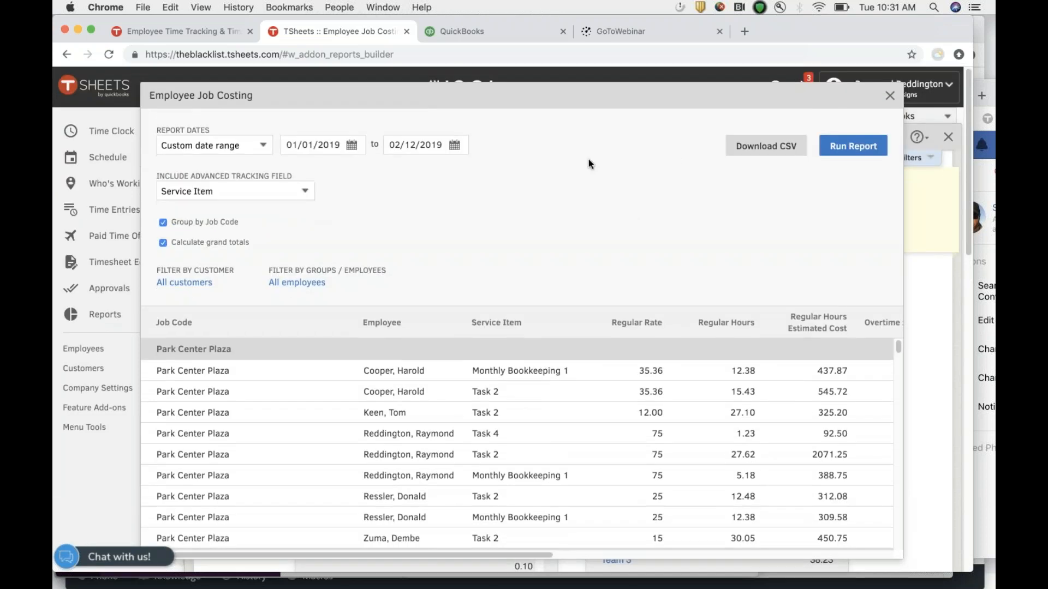
pyautogui.click(889, 96)
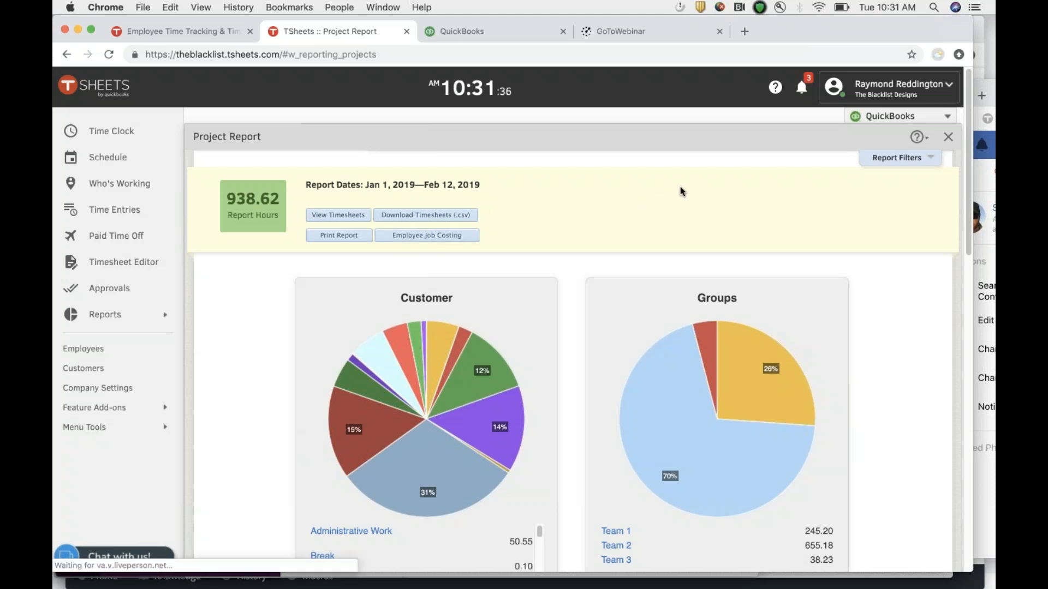
pyautogui.click(946, 138)
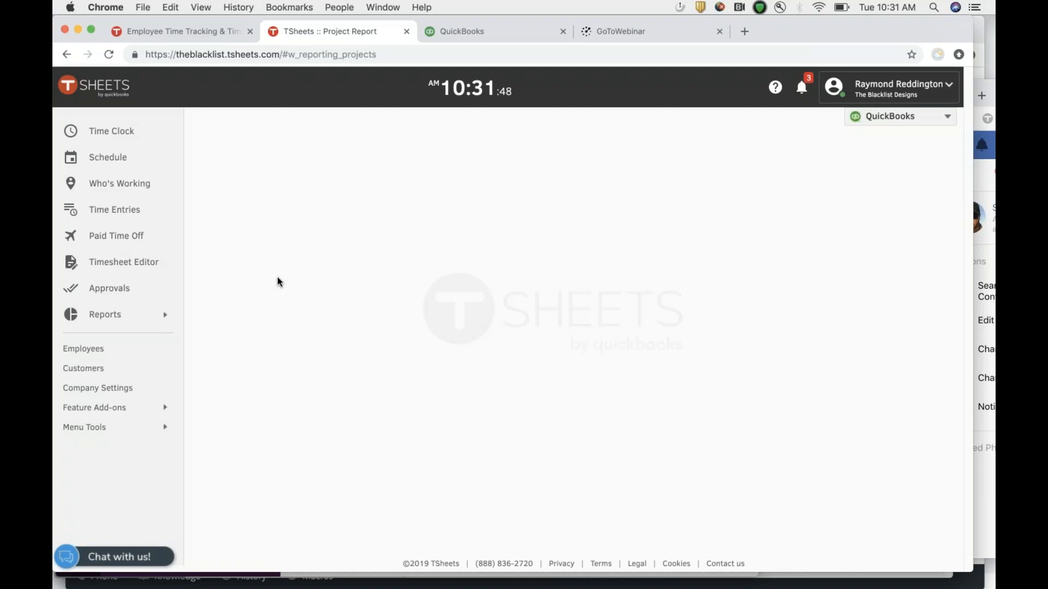
# - Open the Approvals Report and set its dates to the 01/21 - 02/03, 2019 pay period
pyautogui.click(119, 292)
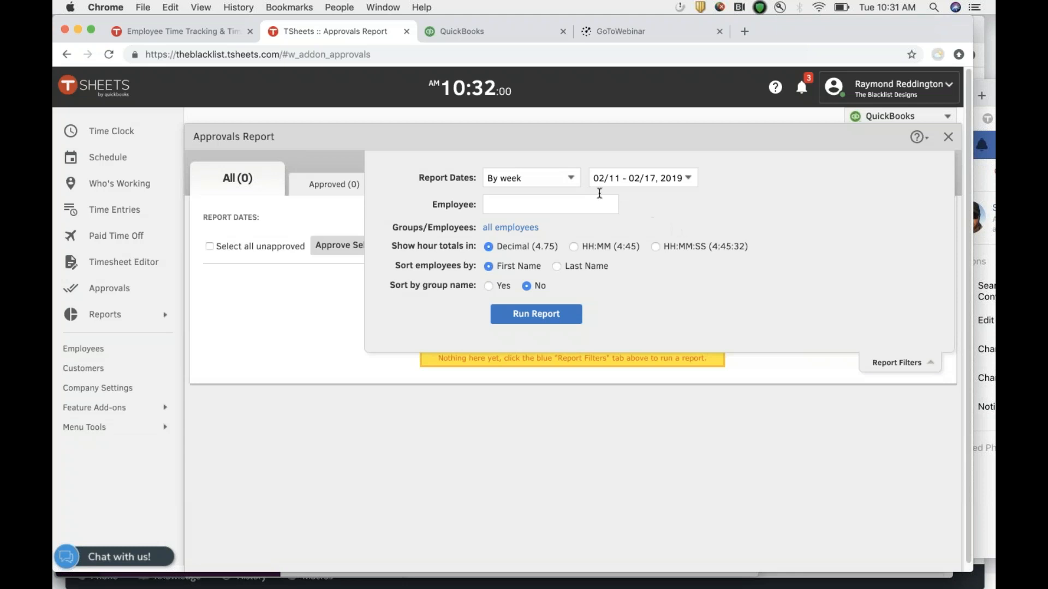
pyautogui.click(570, 177)
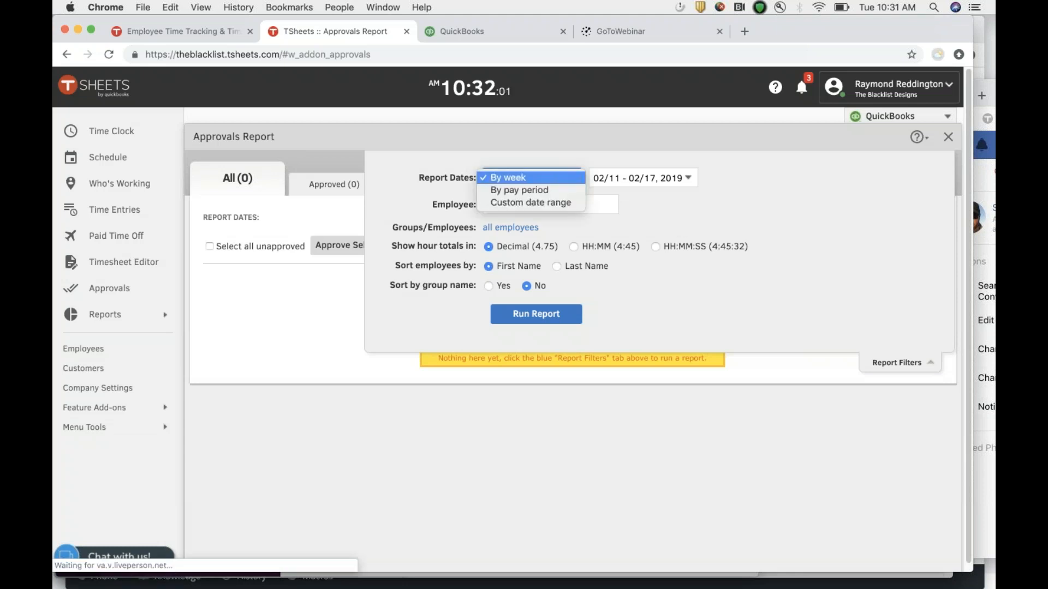
pyautogui.click(526, 192)
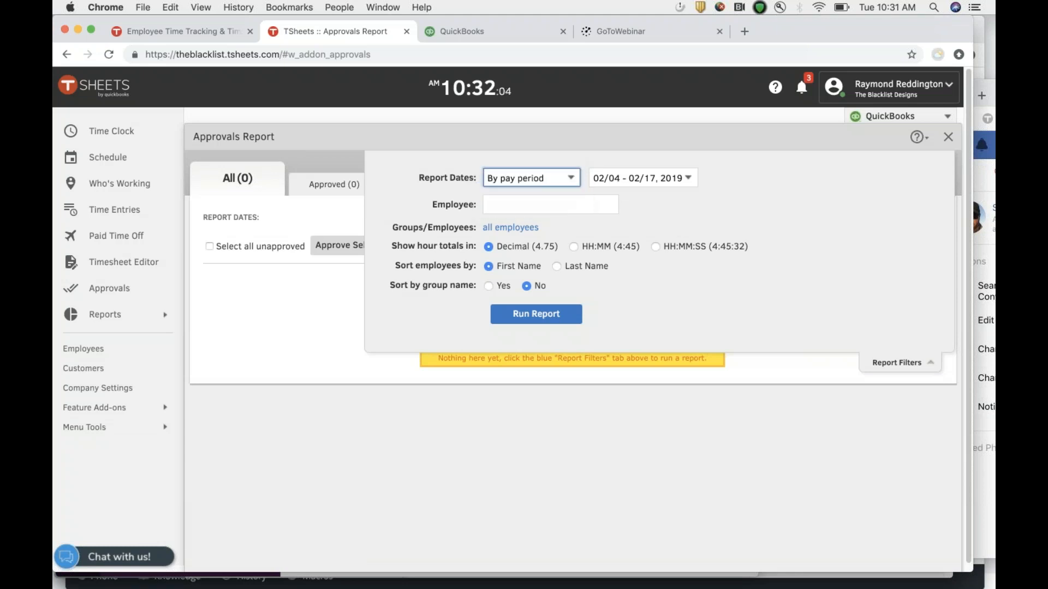
pyautogui.click(689, 178)
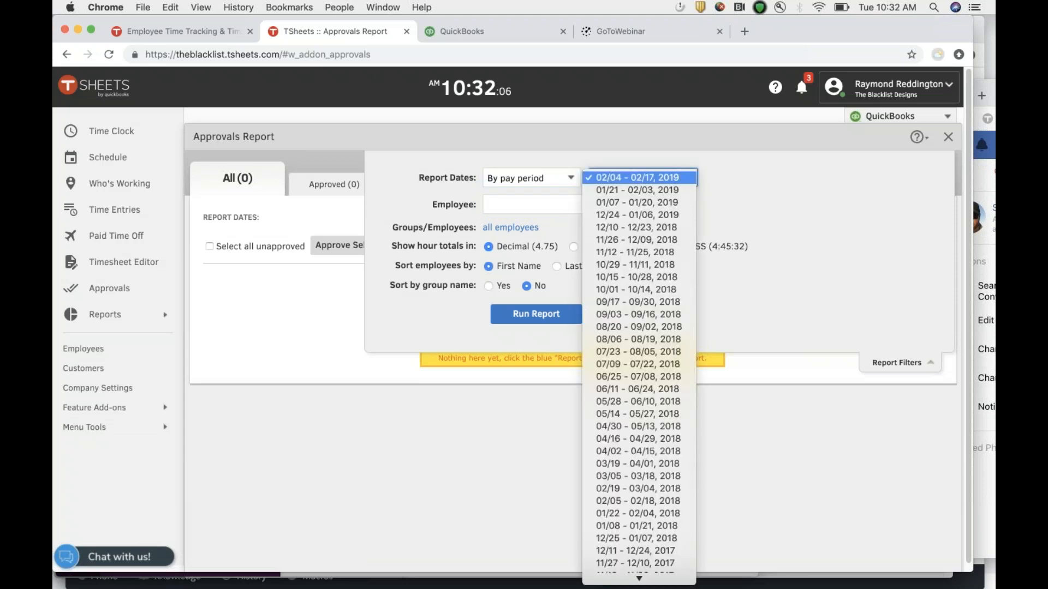
pyautogui.click(671, 189)
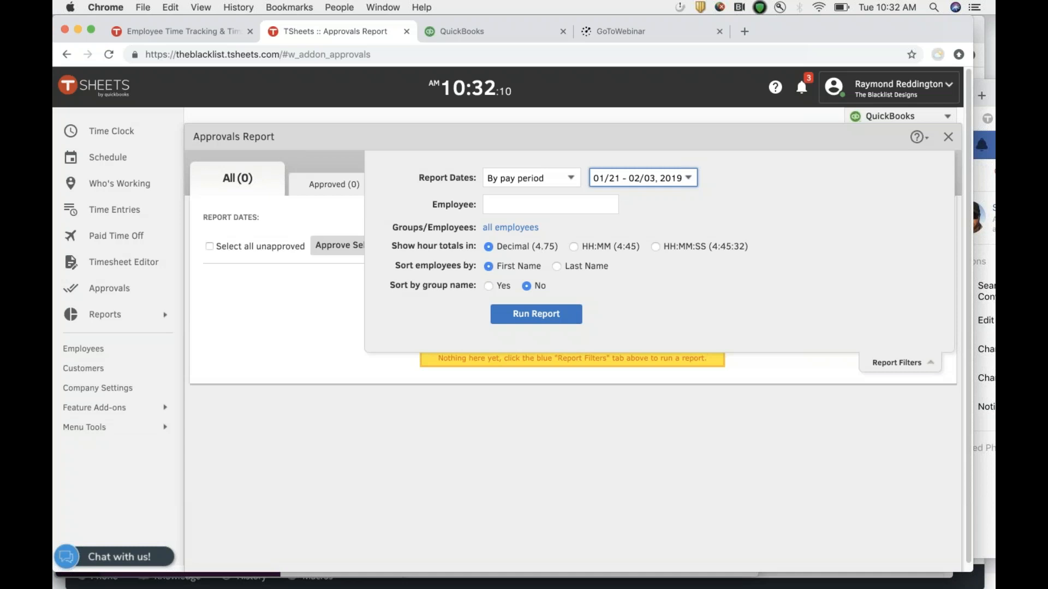
# - Run the approvals report and open the first listed employee's details to review the timesheet entries for both weeks
pyautogui.click(516, 313)
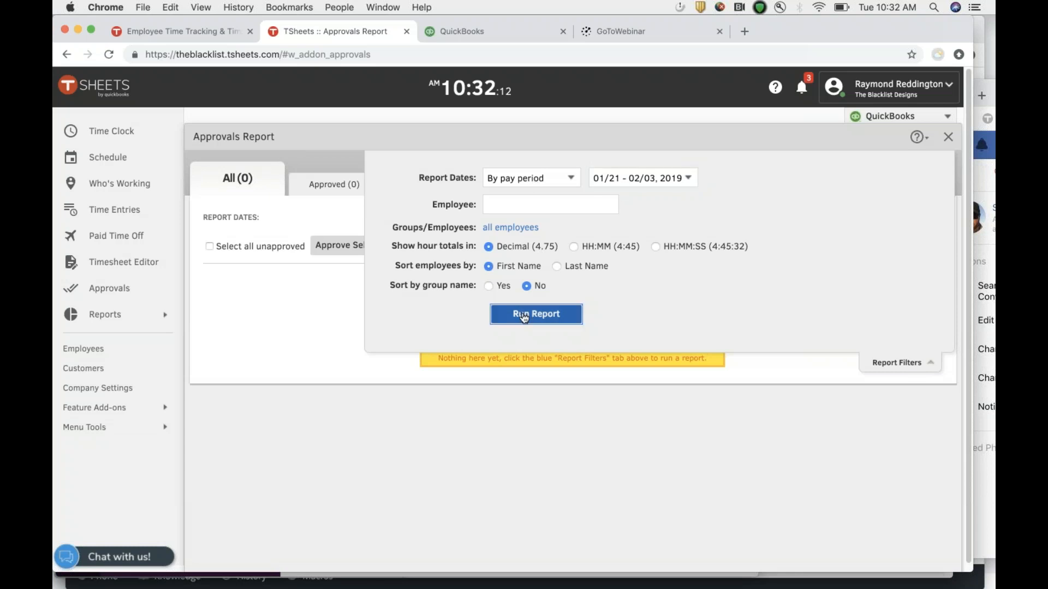
pyautogui.scroll(-5, 589, 348)
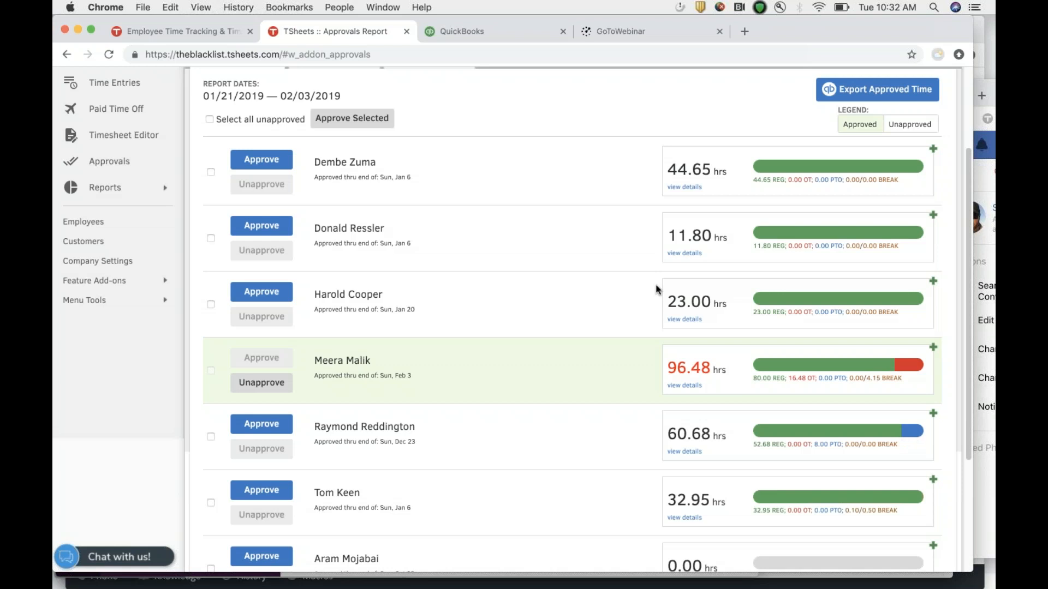
pyautogui.click(682, 187)
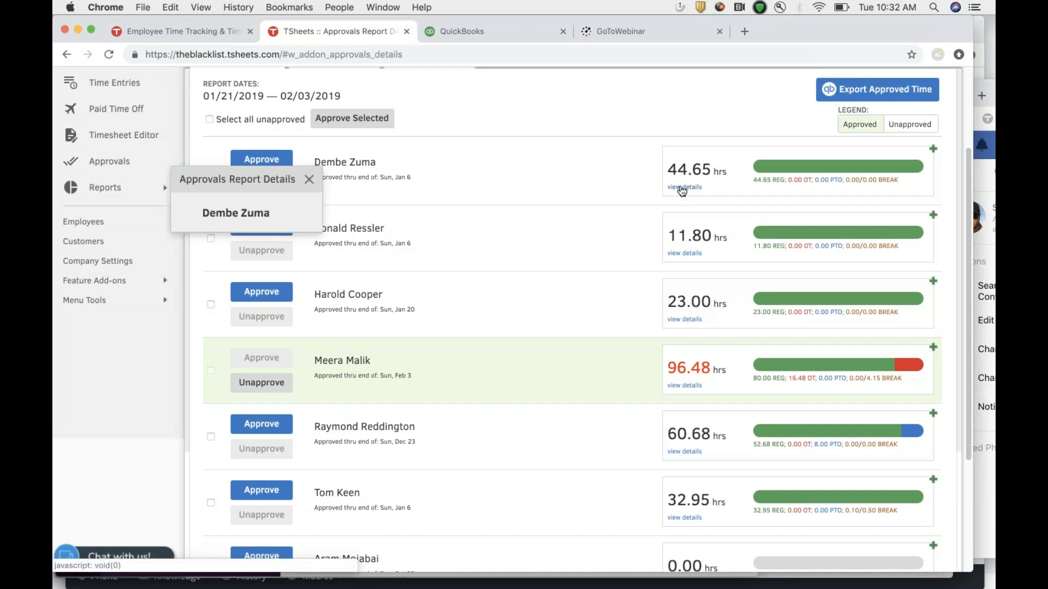
pyautogui.scroll(-4, 489, 428)
pyautogui.scroll(-2, 490, 424)
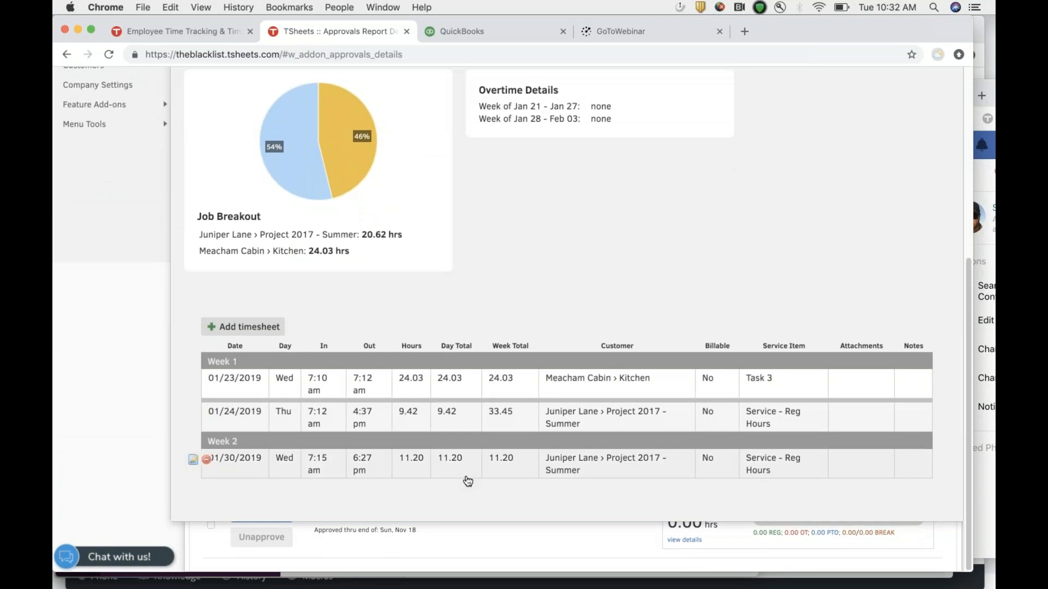
pyautogui.moveTo(193, 380)
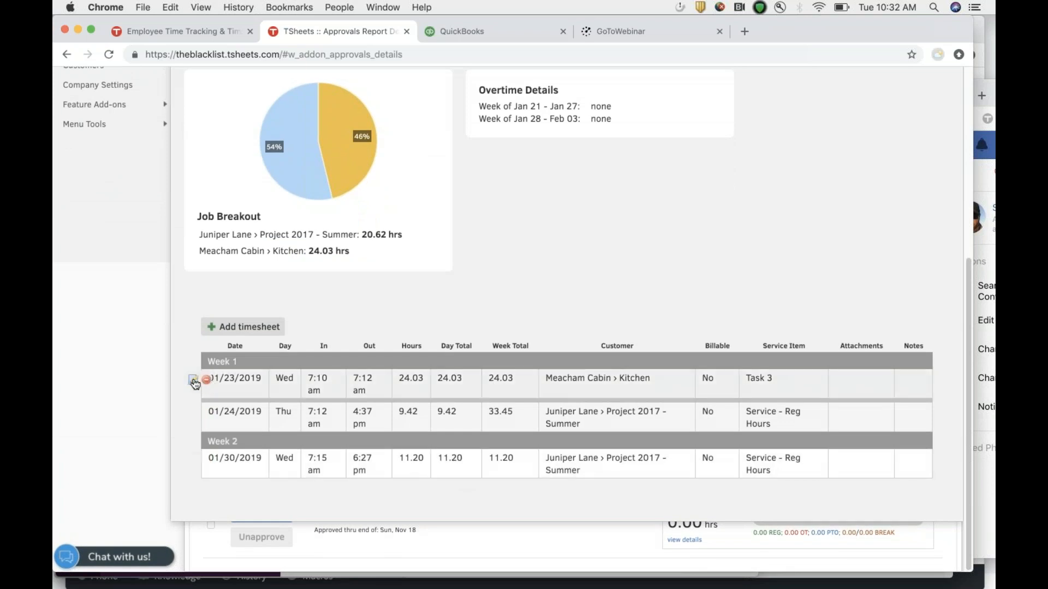
# - Add a Duration timesheet of 8 total hours for this employee with Sick as the customer, and try to save it
pyautogui.click(246, 329)
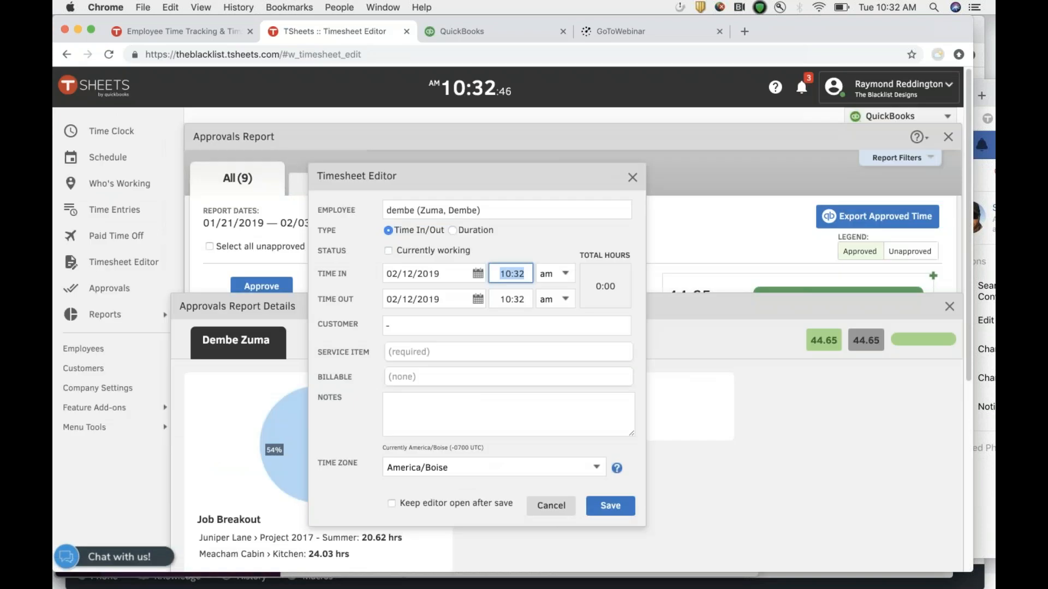
pyautogui.click(453, 230)
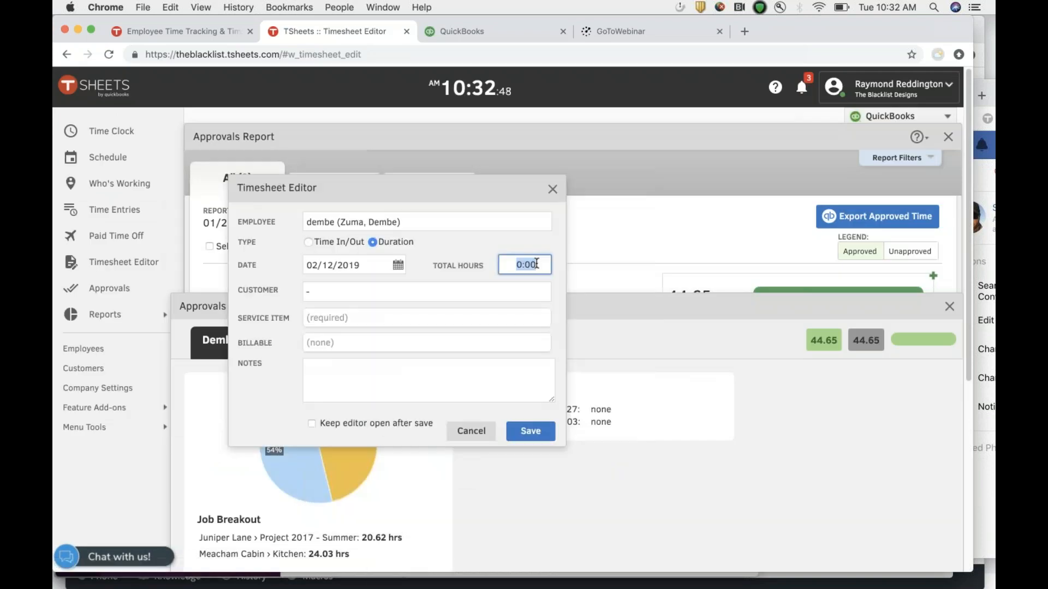
pyautogui.write('8')
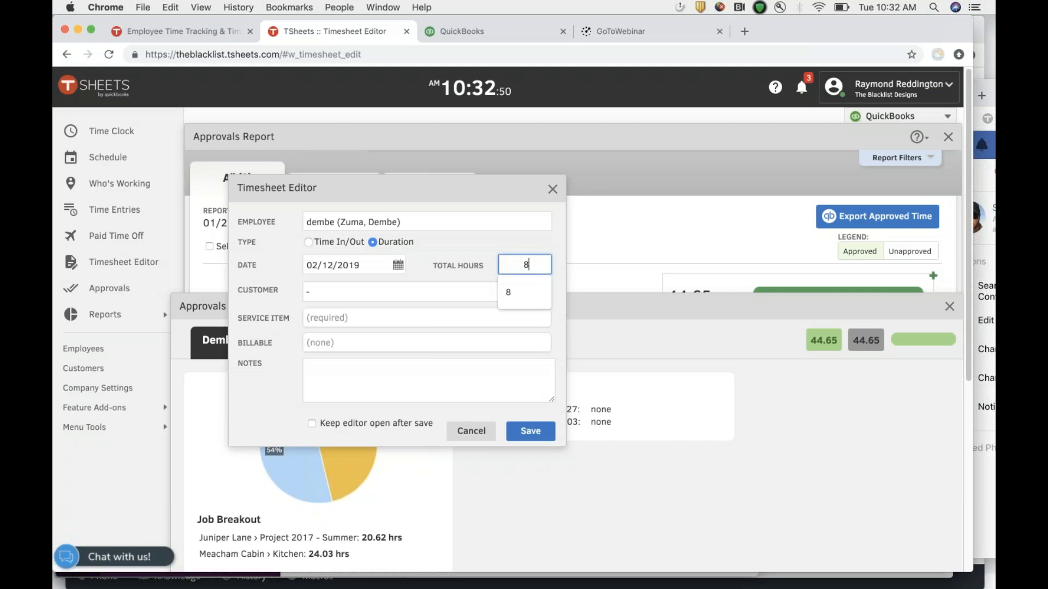
pyautogui.click(353, 295)
pyautogui.write('sick')
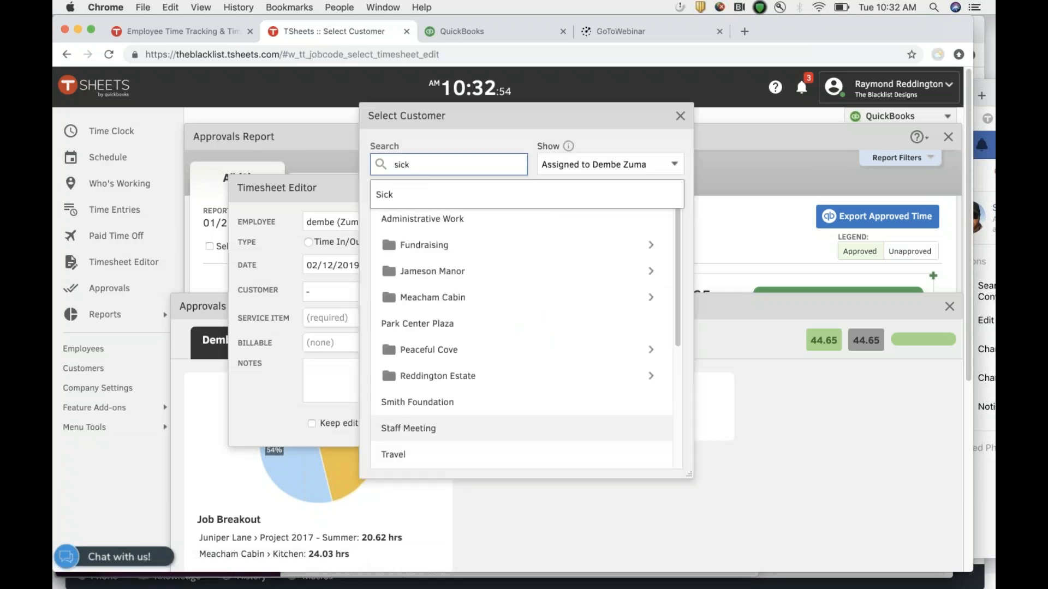
pyautogui.click(394, 197)
pyautogui.click(530, 382)
pyautogui.click(581, 335)
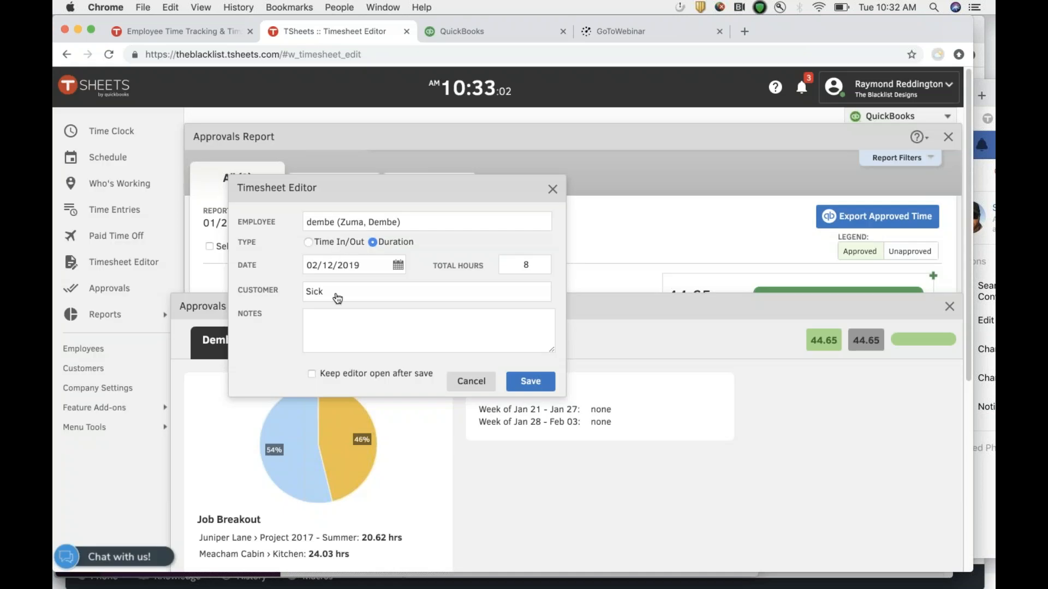
# - Change the entry's customer to Vacation, save the timesheet, and close the employee's report details
pyautogui.click(325, 296)
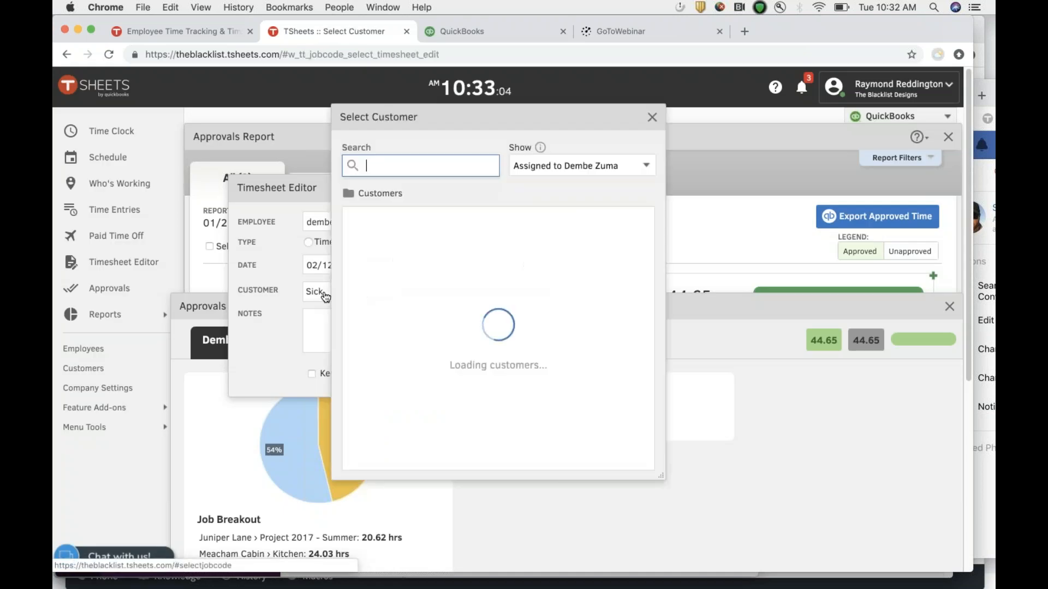
pyautogui.write('vacation')
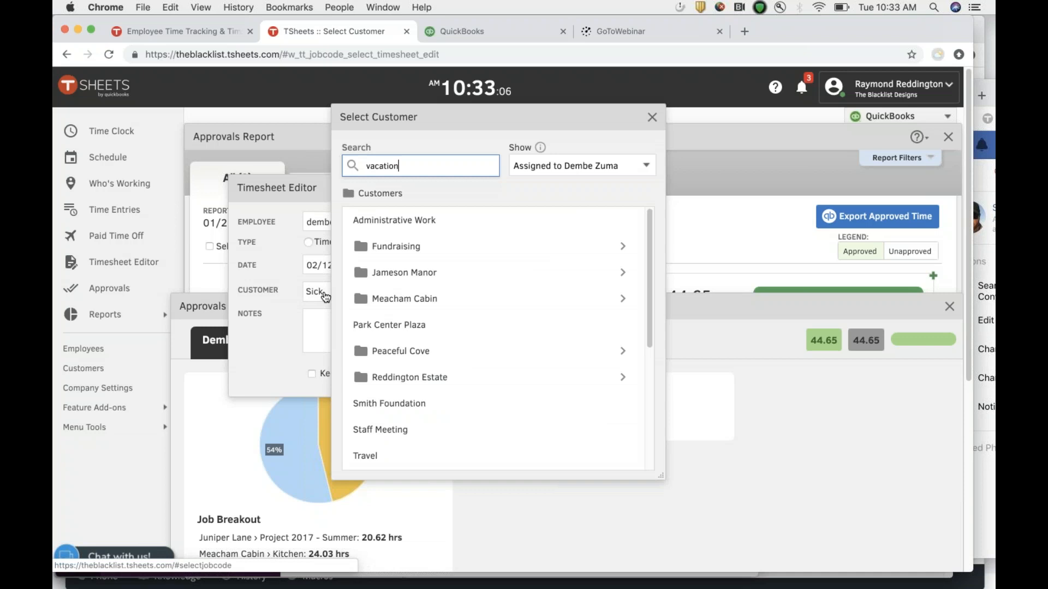
pyautogui.click(376, 199)
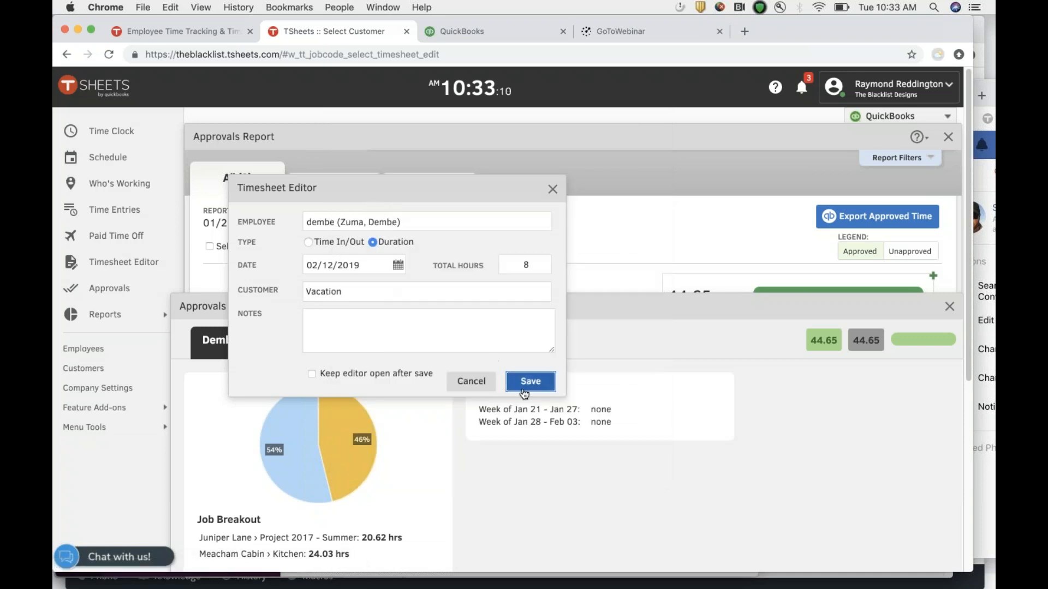
pyautogui.click(524, 392)
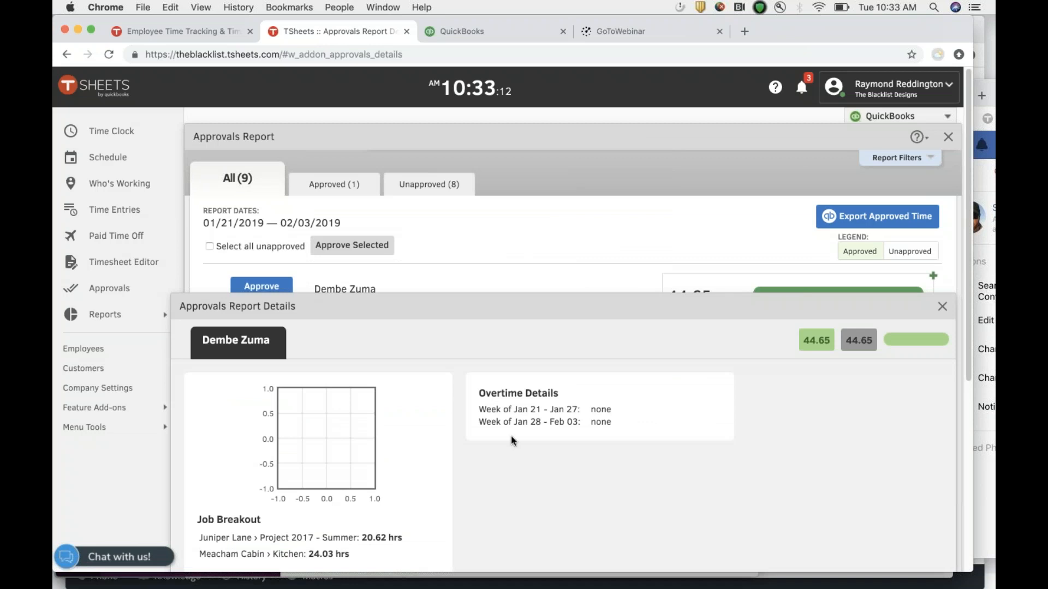
pyautogui.scroll(-5, 525, 506)
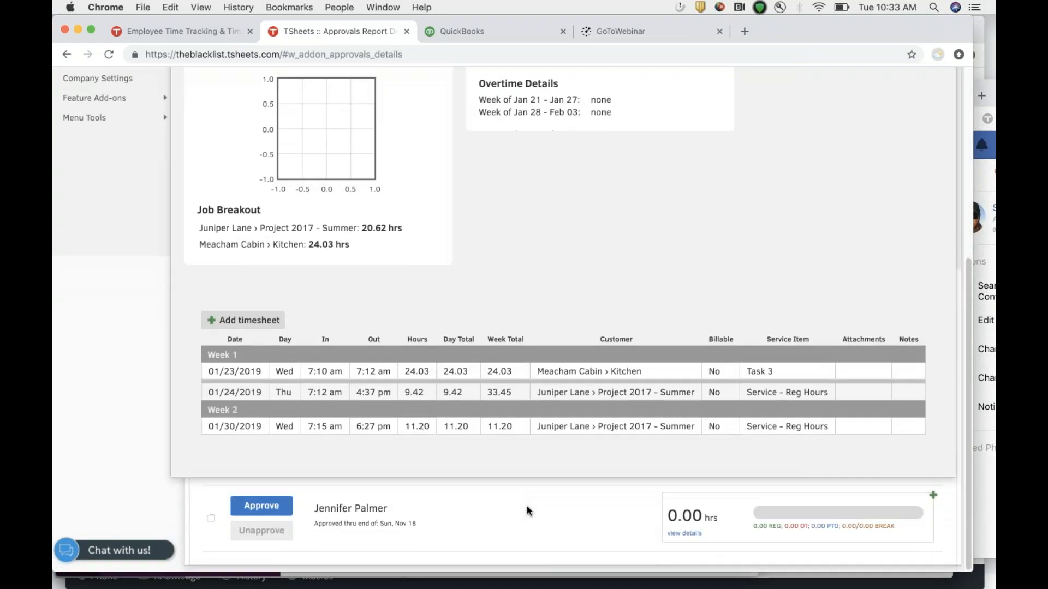
pyautogui.scroll(5, 526, 511)
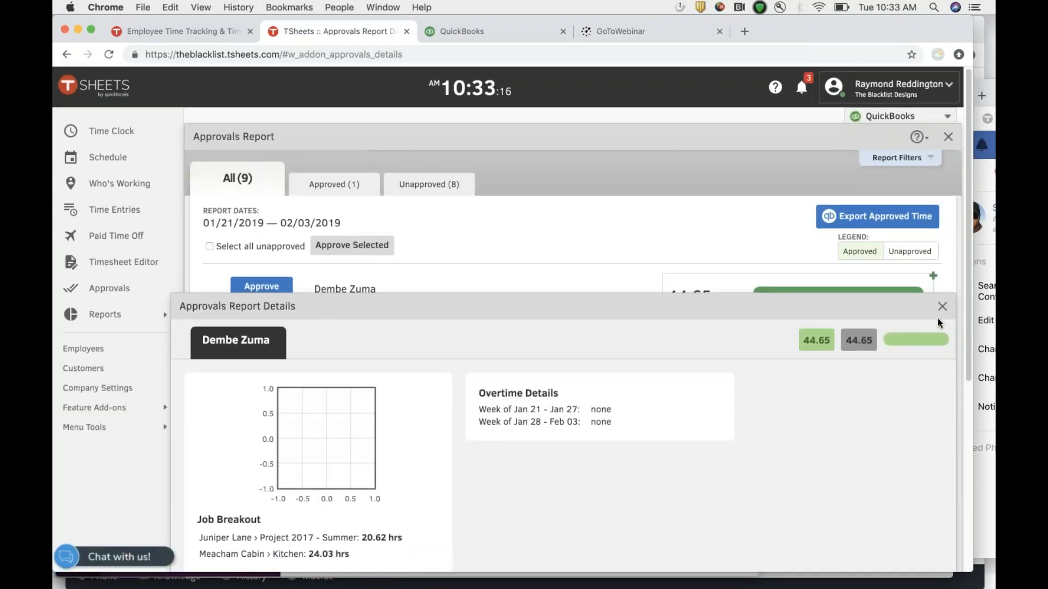
pyautogui.click(942, 307)
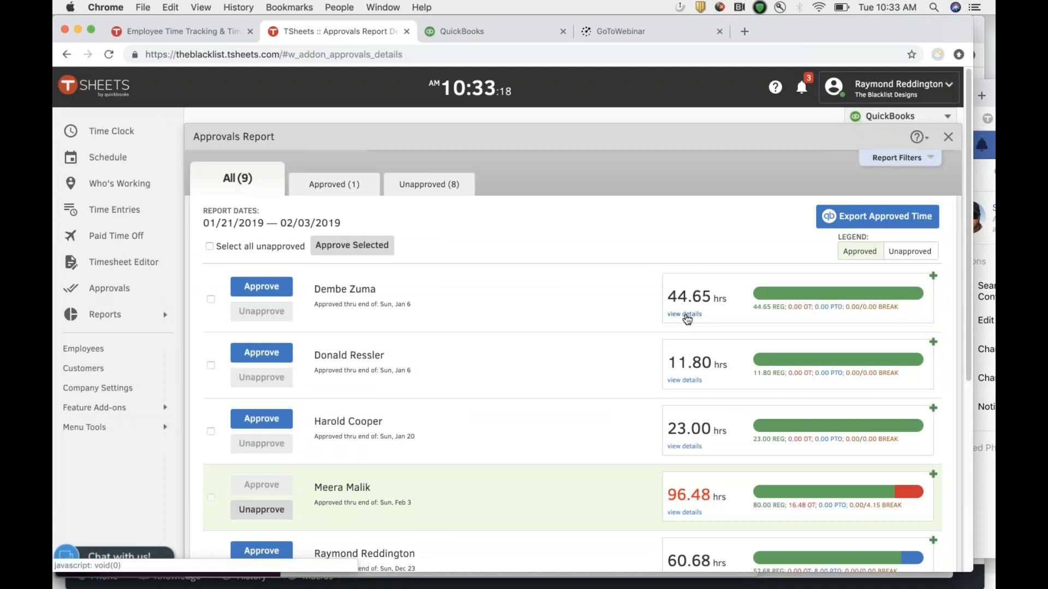
# - Reopen the first employee's details and start a new Duration timesheet of 8 hours dated 02/01/2019
pyautogui.click(685, 315)
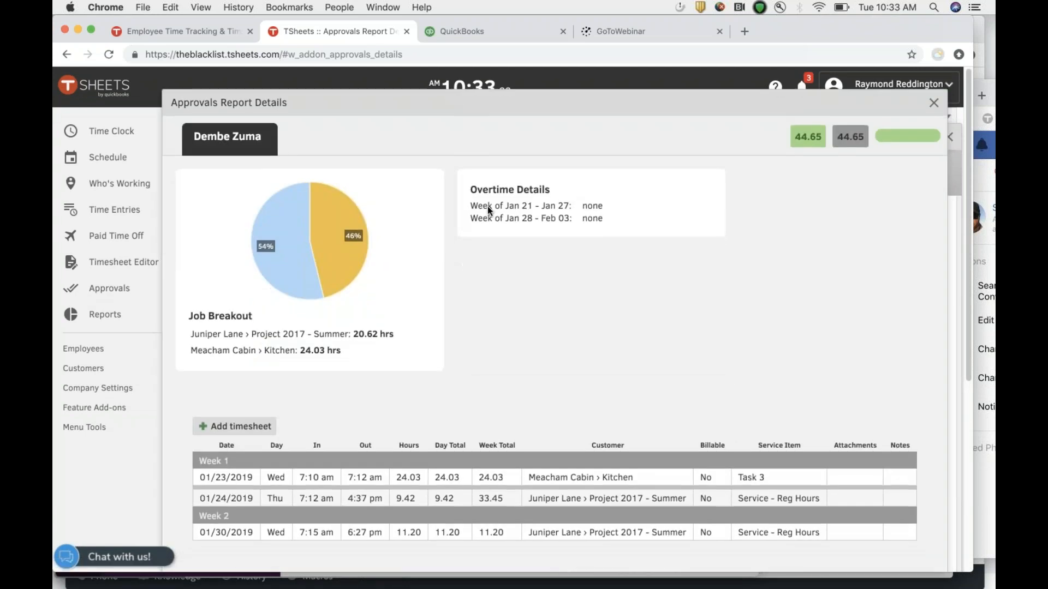
pyautogui.click(244, 426)
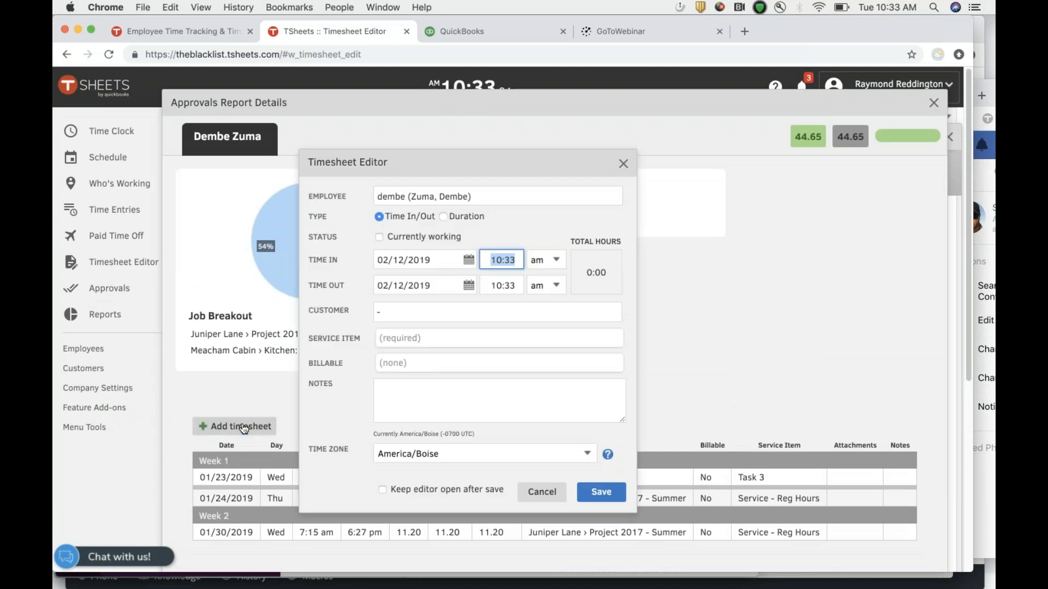
pyautogui.click(445, 216)
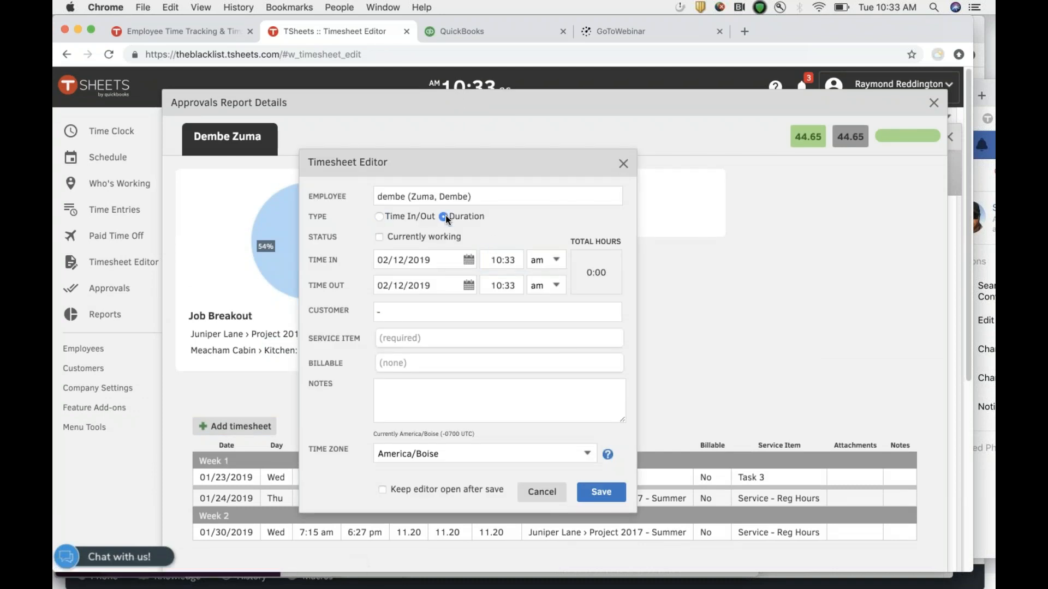
pyautogui.write('8')
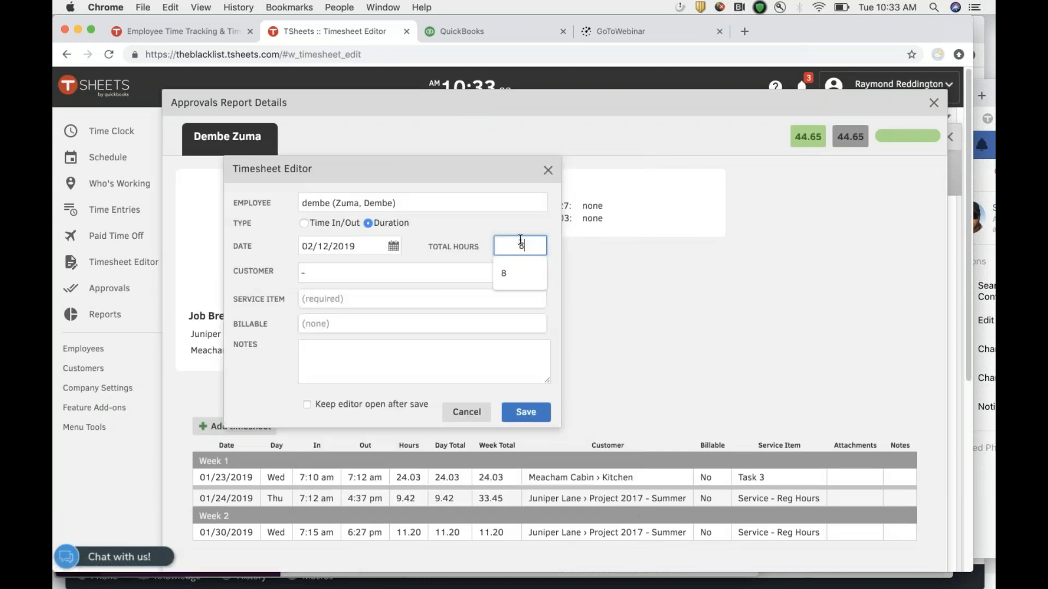
pyautogui.click(503, 276)
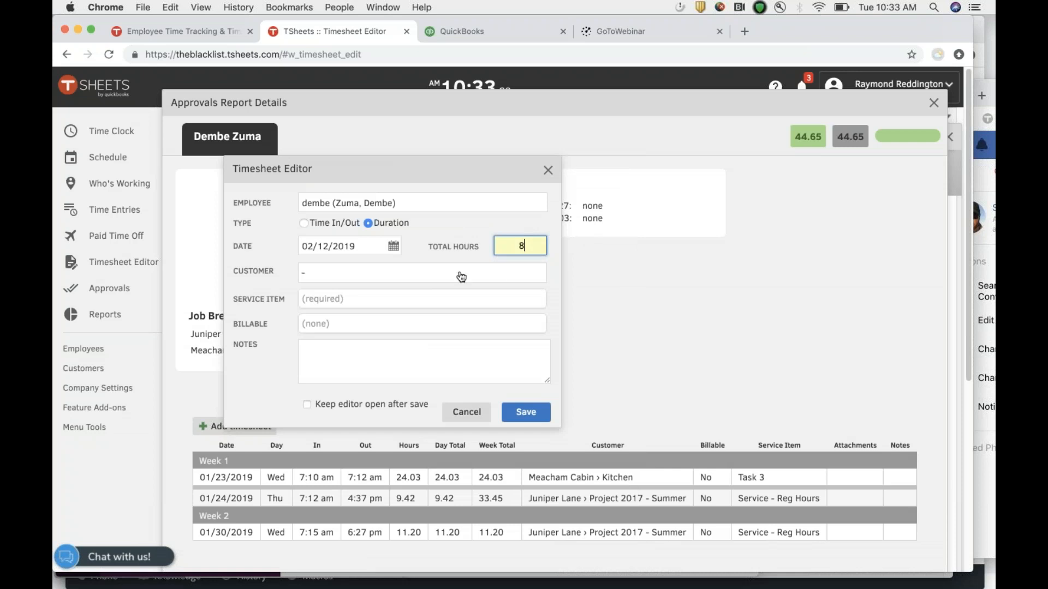
pyautogui.click(393, 247)
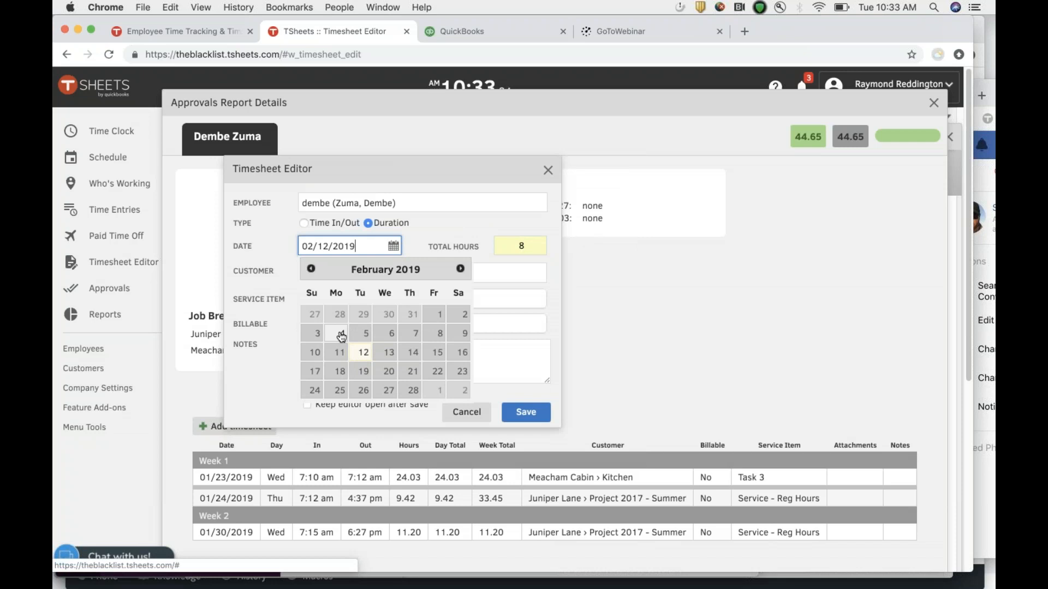
pyautogui.click(438, 319)
# - Assign Vacation as the customer of the new 02/01/2019 timesheet and save it
pyautogui.click(390, 273)
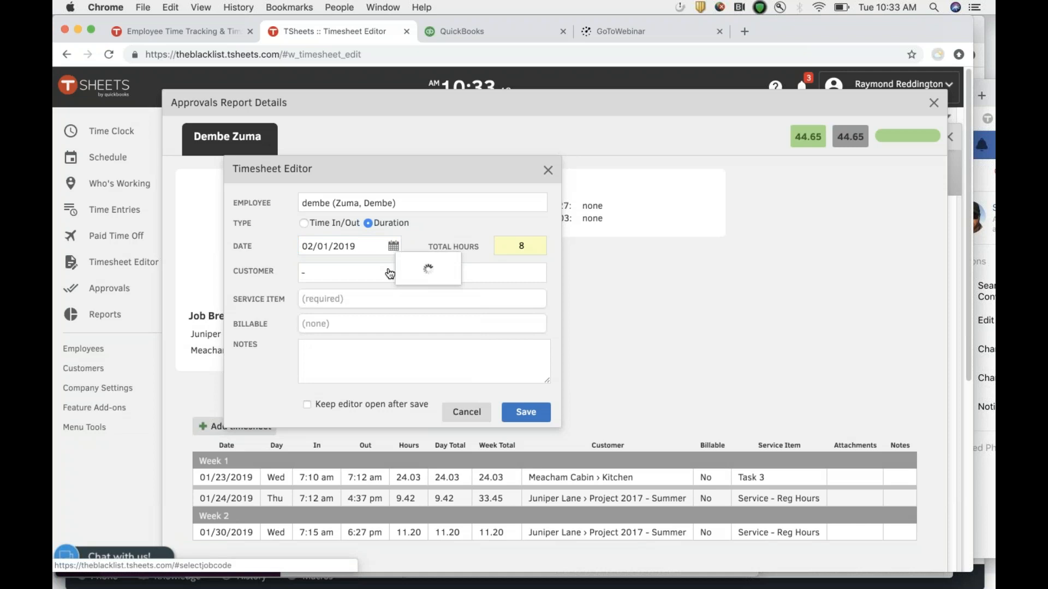
pyautogui.write('vacation')
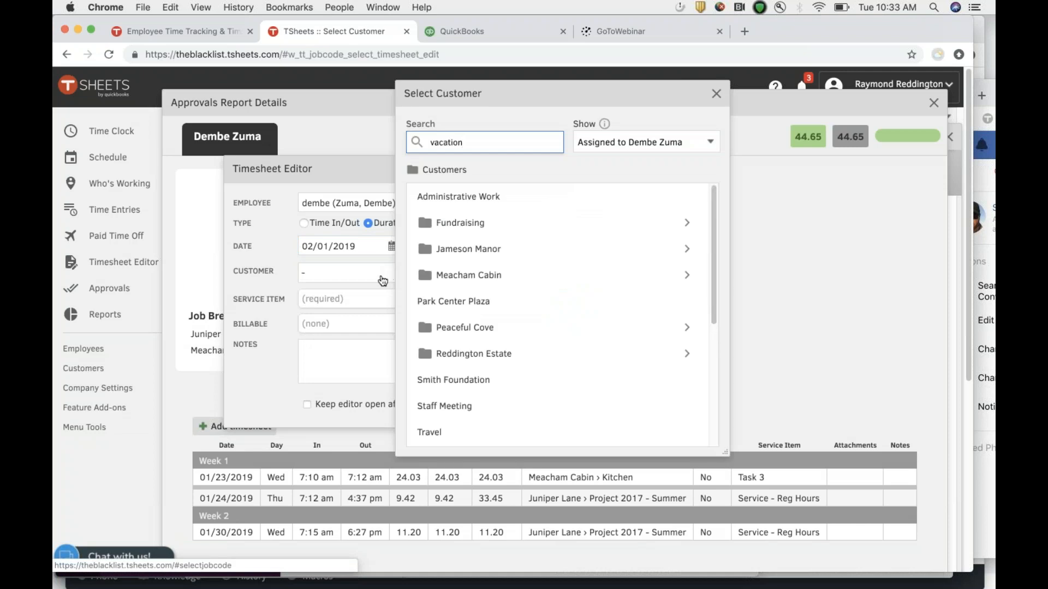
pyautogui.click(444, 175)
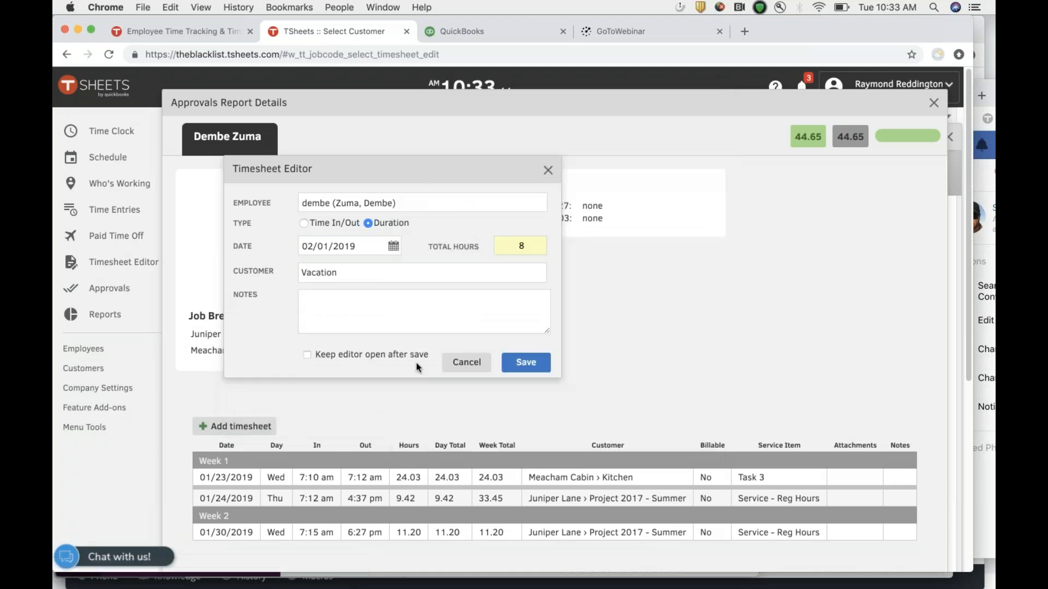
pyautogui.click(526, 363)
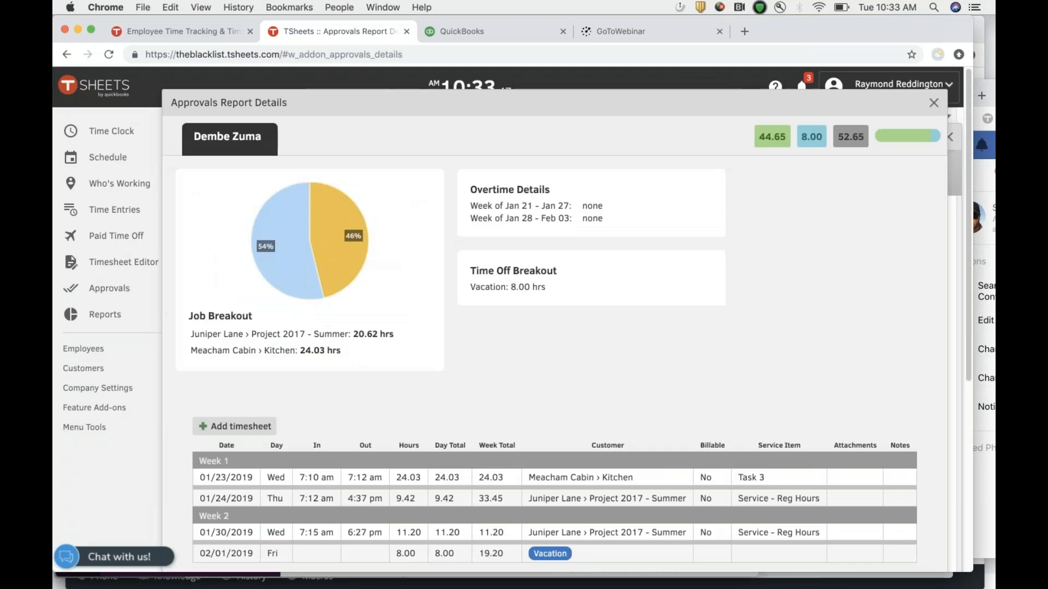
# - Check the added vacation row in the report details, close them, and approve the first employee's time
pyautogui.scroll(-4, 496, 379)
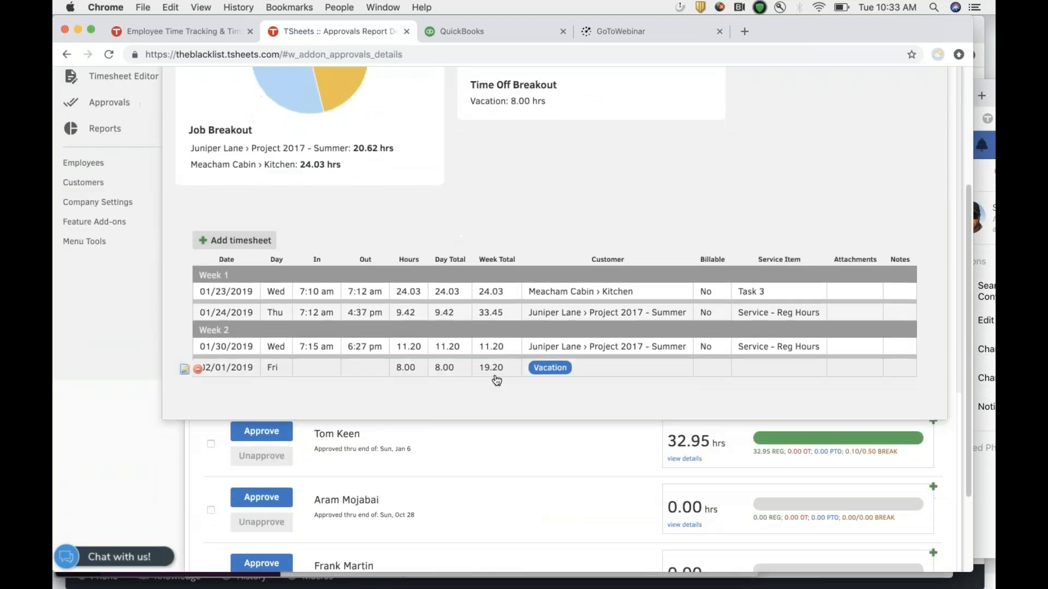
pyautogui.scroll(4, 557, 371)
pyautogui.click(934, 103)
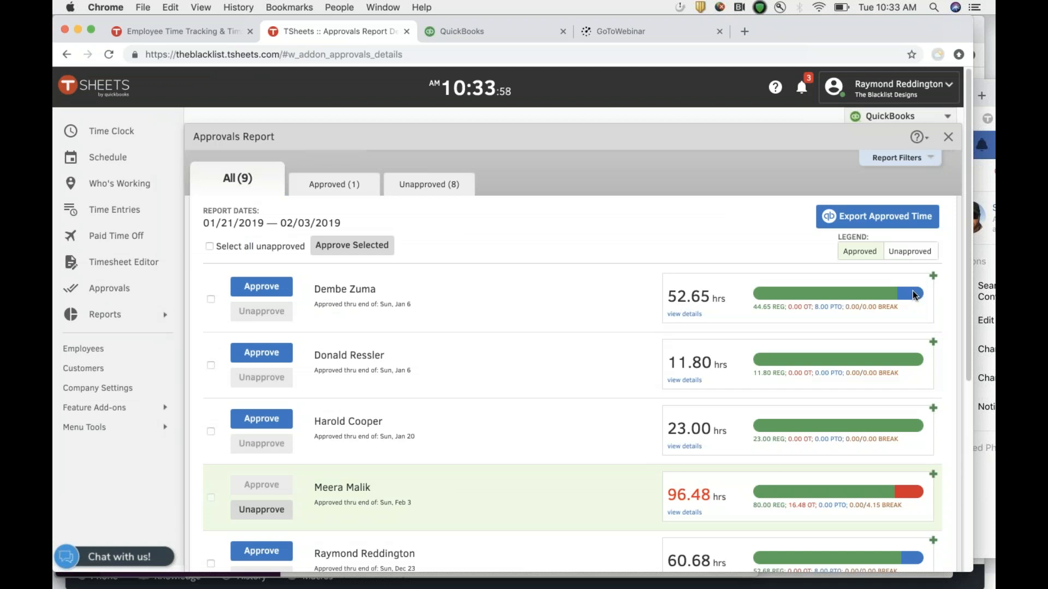
pyautogui.click(264, 288)
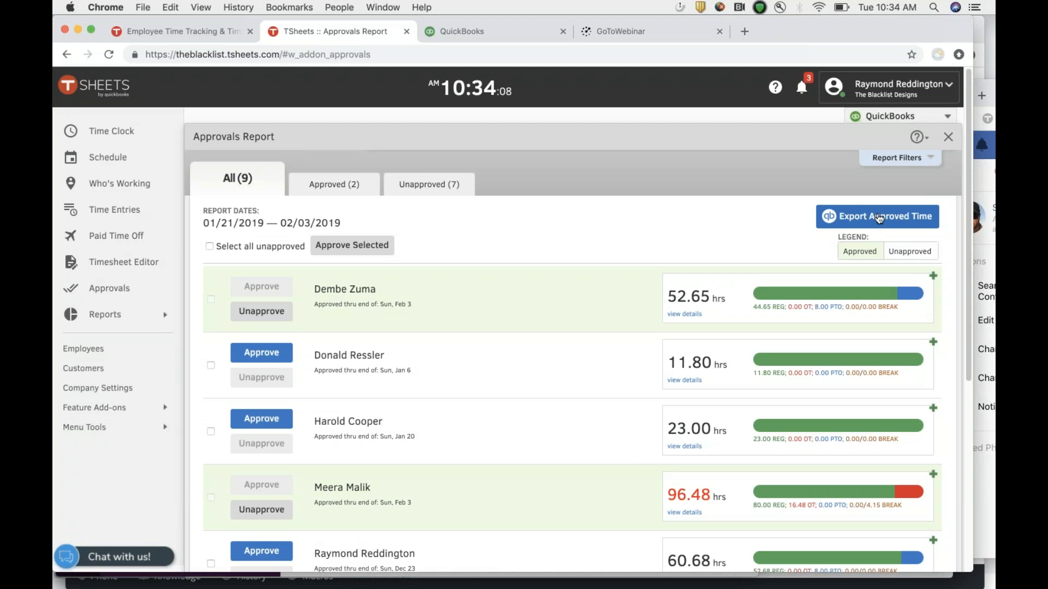
# - Close the approvals report, export all approved hours to QuickBooks, and switch to the QuickBooks company dashboard
pyautogui.click(948, 138)
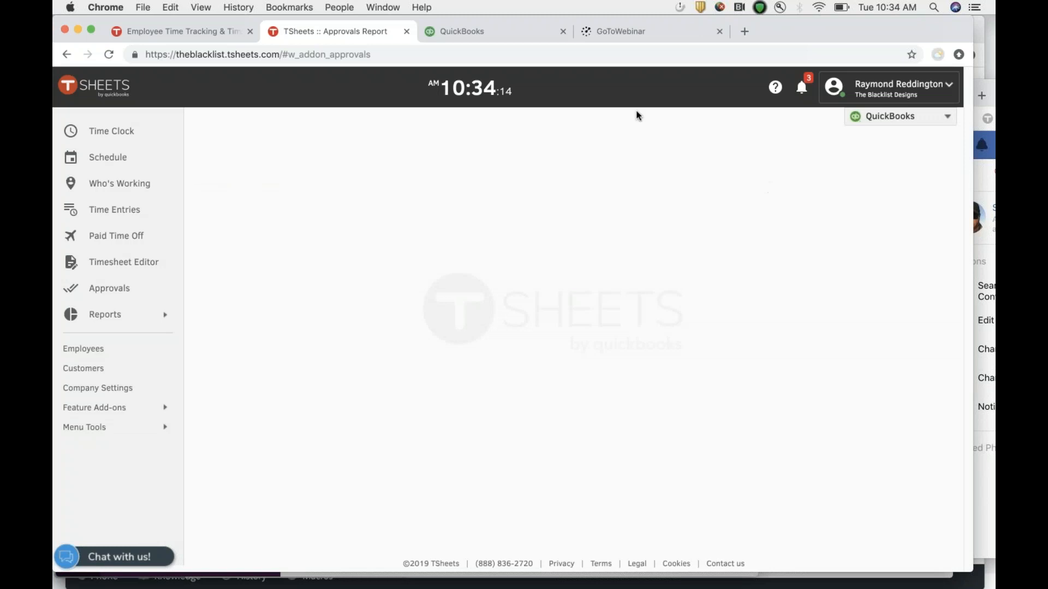
pyautogui.click(871, 122)
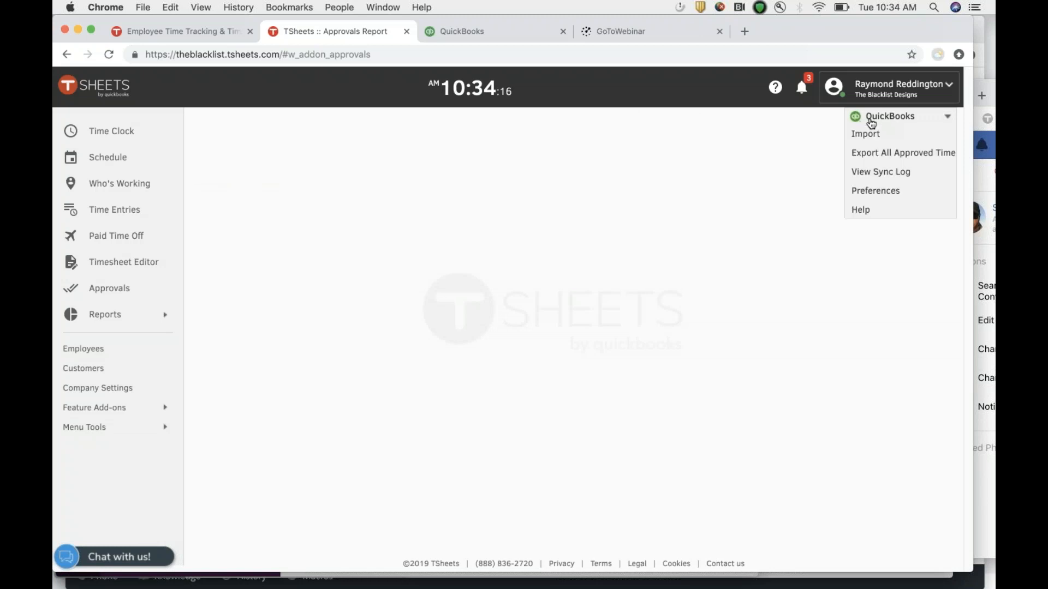
pyautogui.click(885, 156)
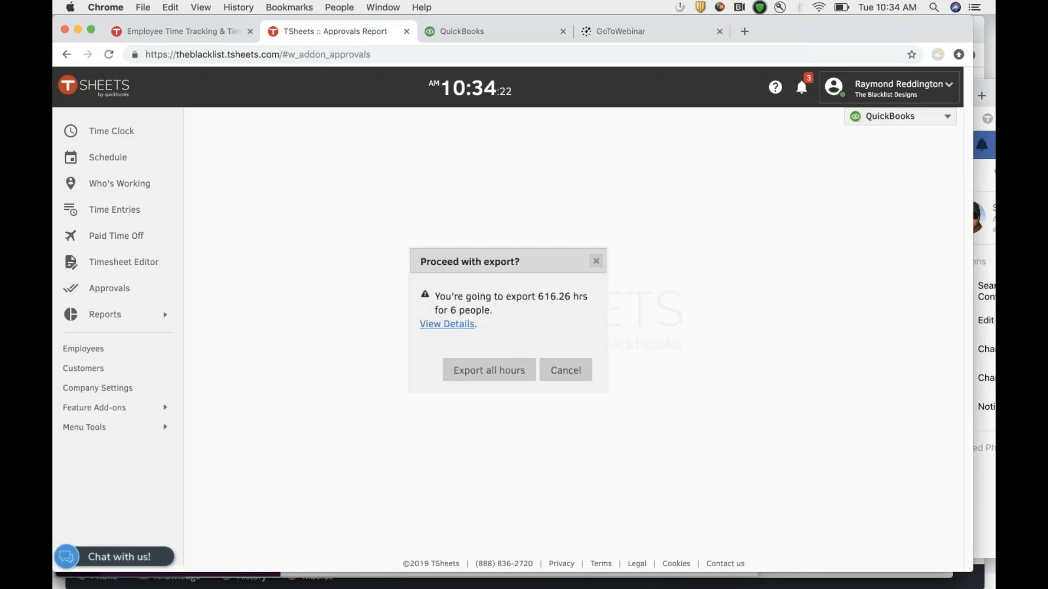
pyautogui.click(484, 373)
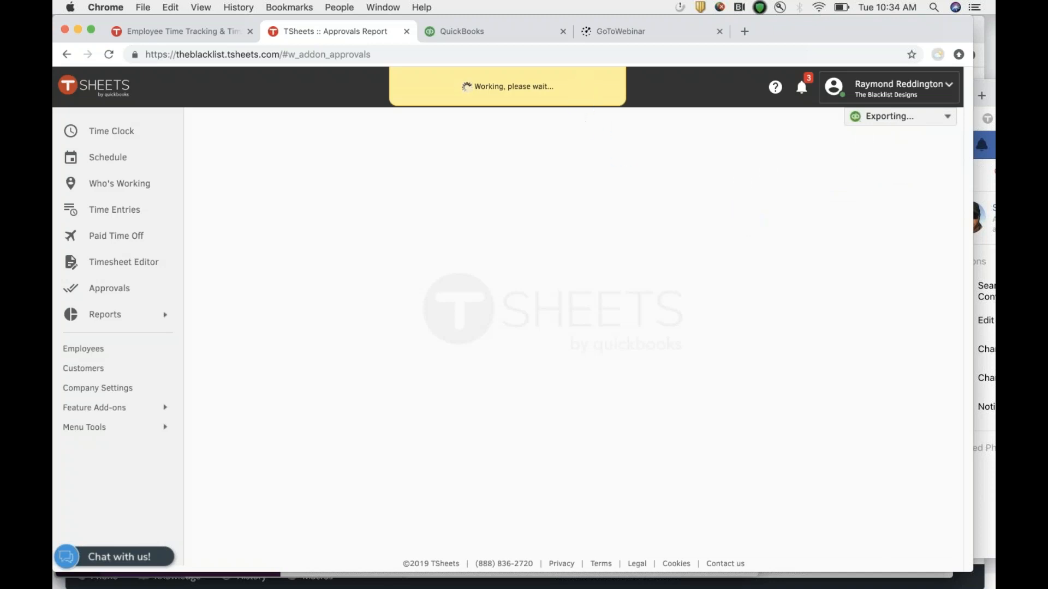
pyautogui.click(457, 27)
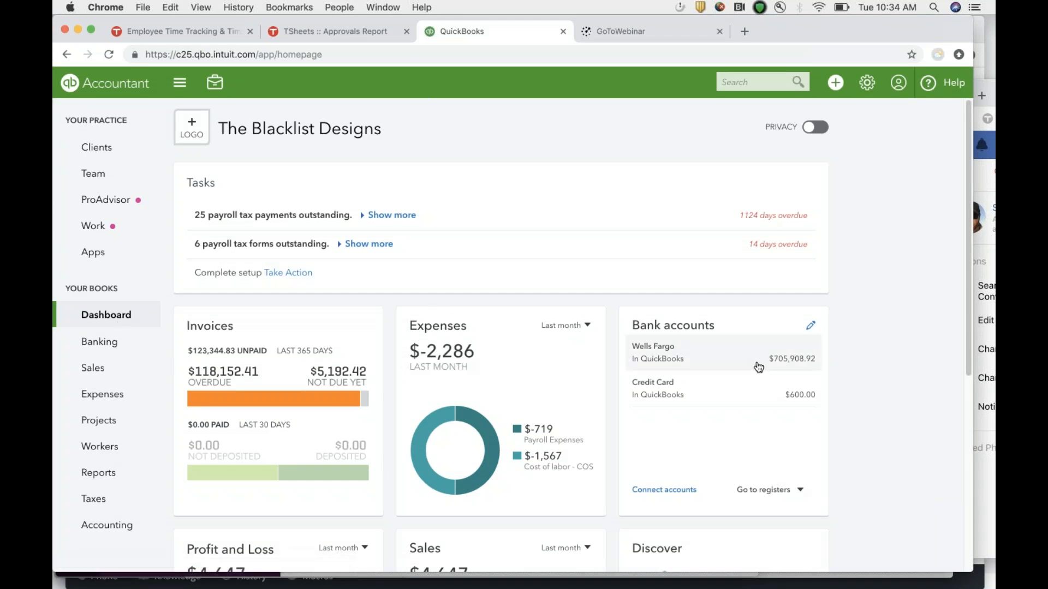
# - Open the Weekly Timesheet form, choose the employee whose time was exported, and show the week 1/28/2019 to 2/3/2019
pyautogui.click(837, 86)
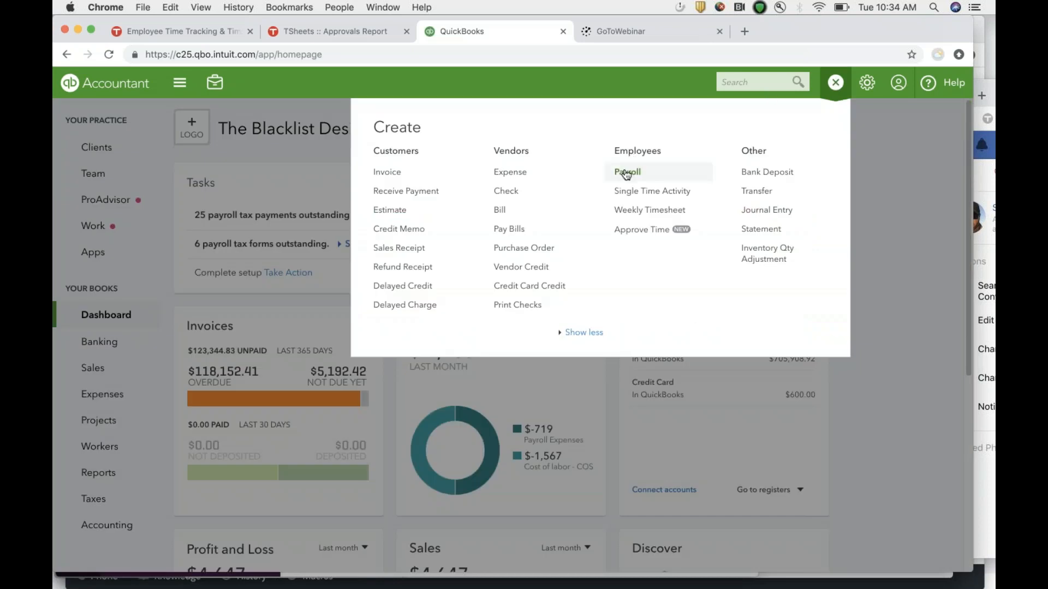
pyautogui.click(632, 210)
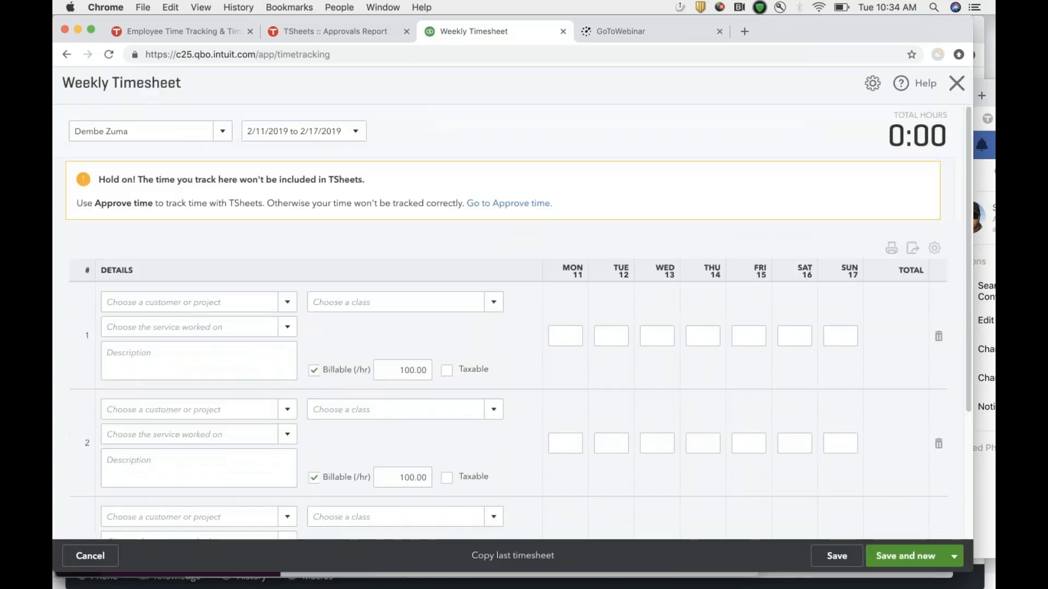
pyautogui.click(220, 135)
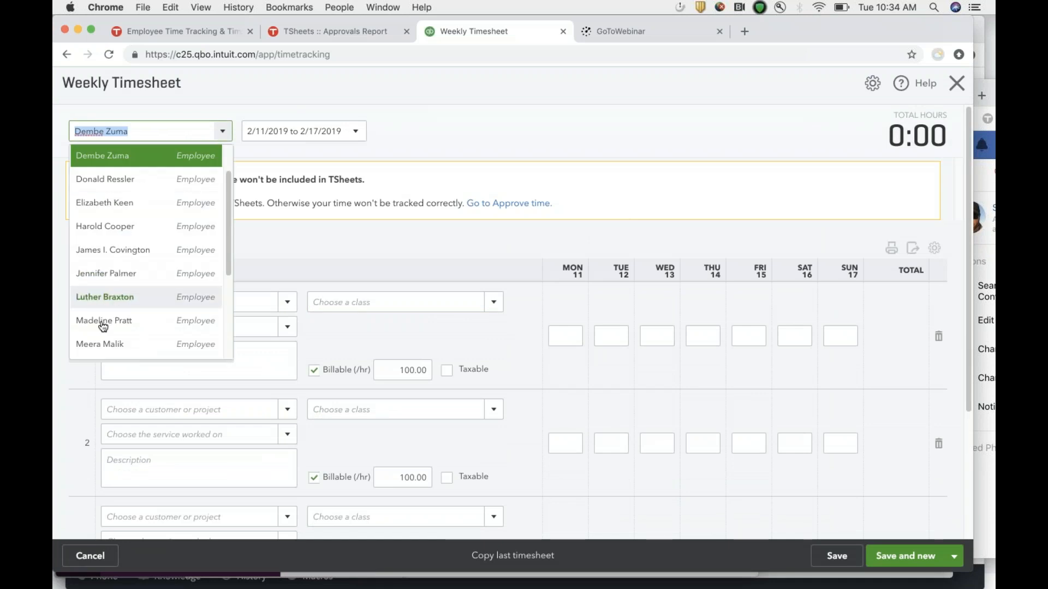
pyautogui.click(100, 343)
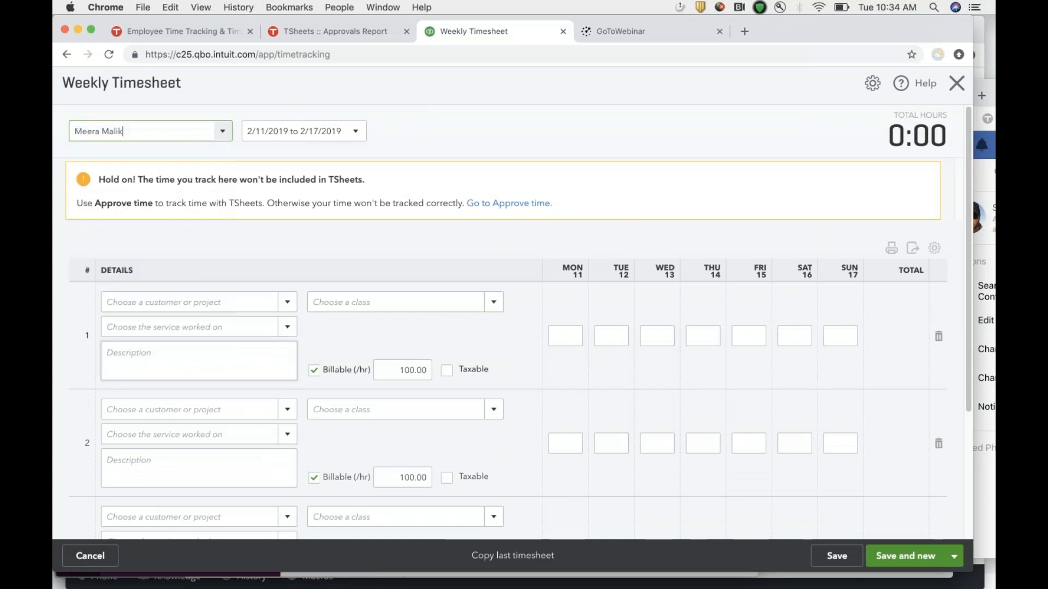
pyautogui.click(355, 133)
pyautogui.click(297, 235)
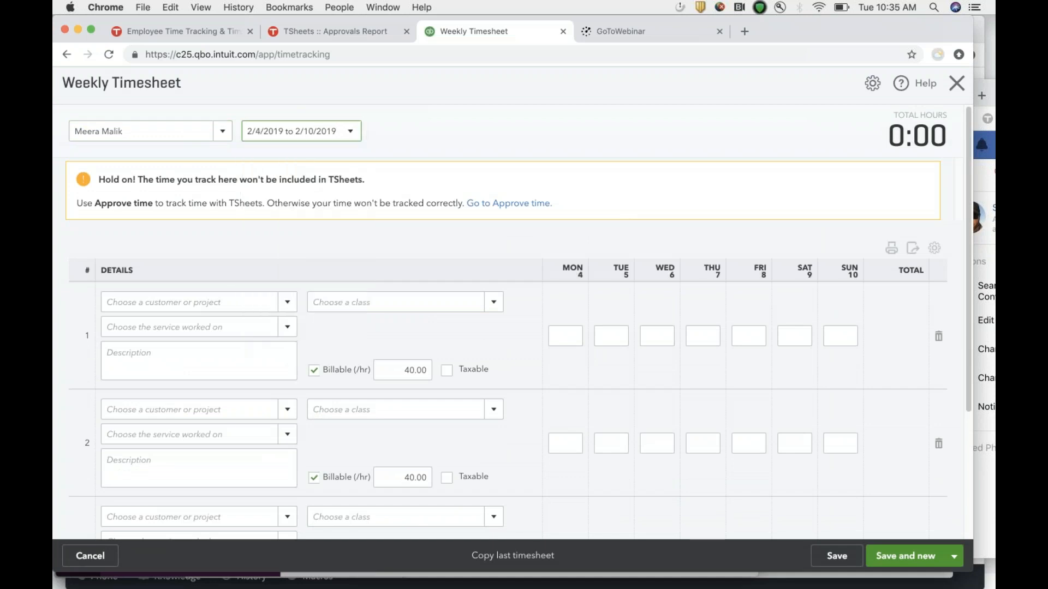
pyautogui.click(349, 132)
pyautogui.click(281, 214)
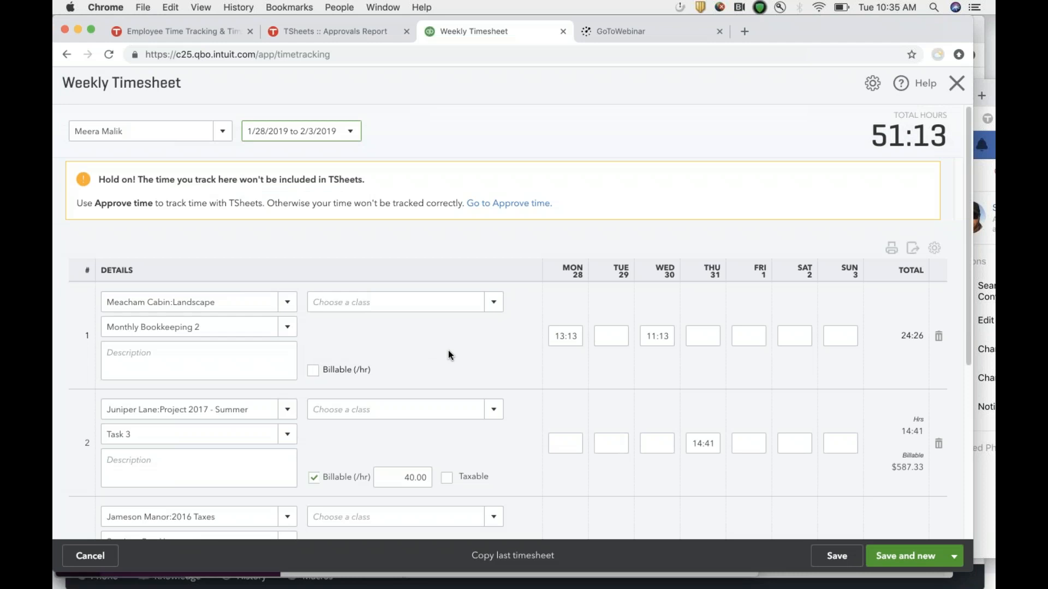
# - Review the employee's daily hours by customer and the Approve time notice, and close the weekly timesheet
pyautogui.scroll(-3, 448, 352)
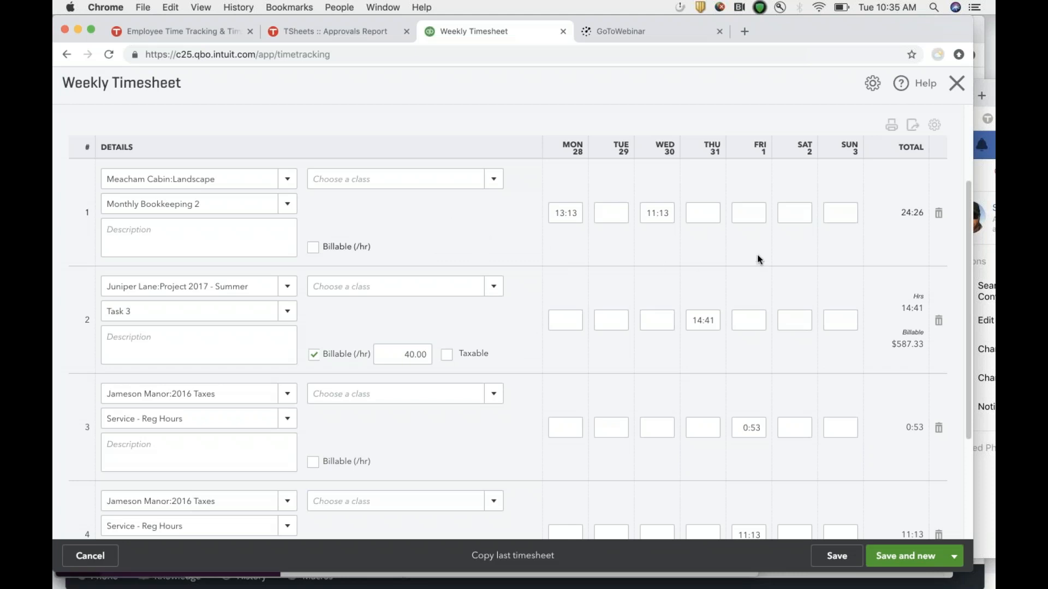
pyautogui.scroll(5, 757, 259)
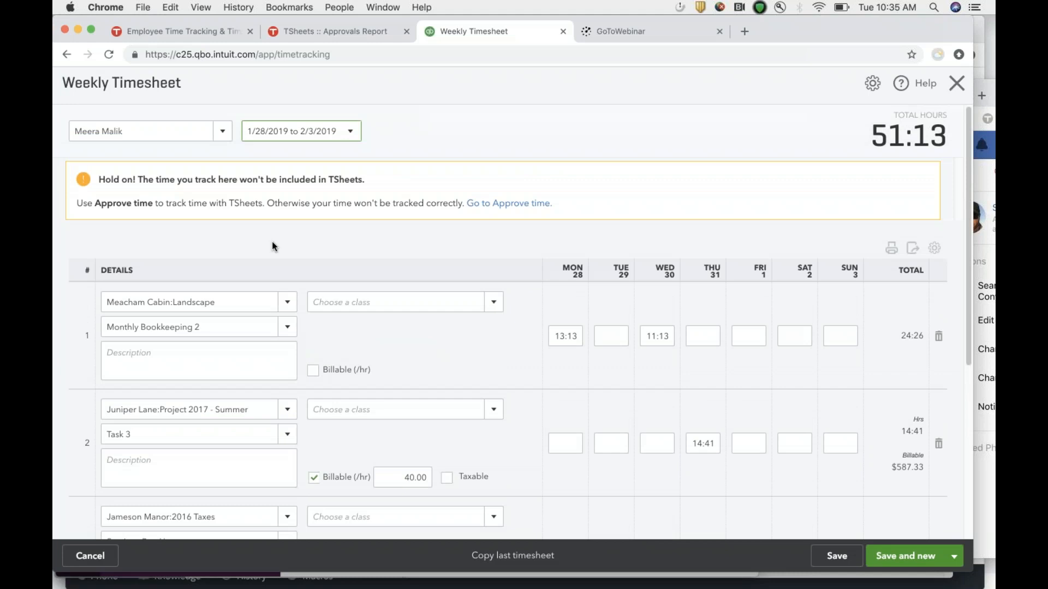
pyautogui.moveTo(97, 204); pyautogui.dragTo(151, 208)
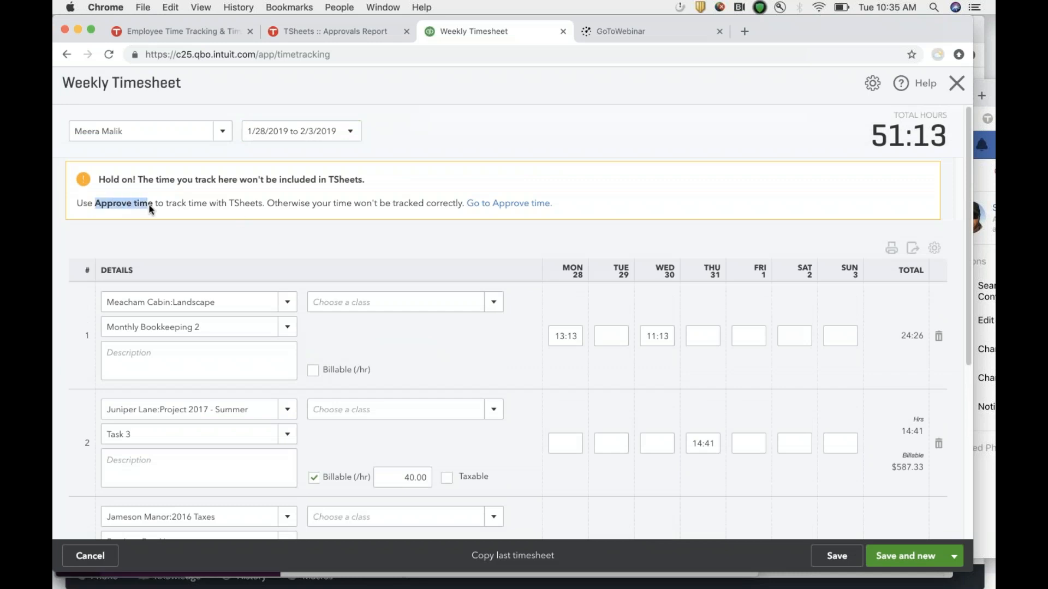
pyautogui.click(259, 224)
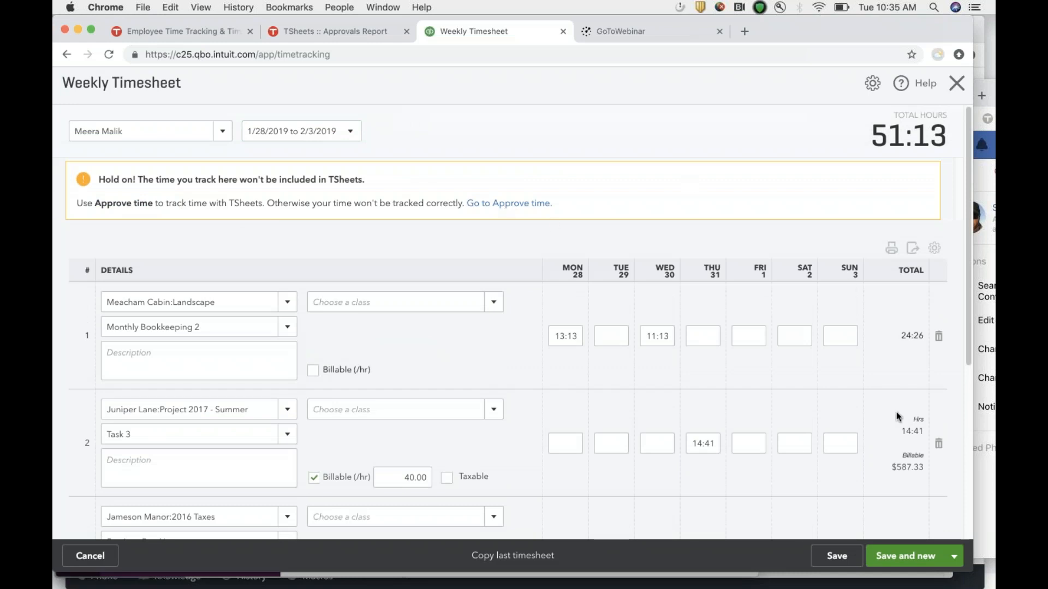
pyautogui.click(956, 83)
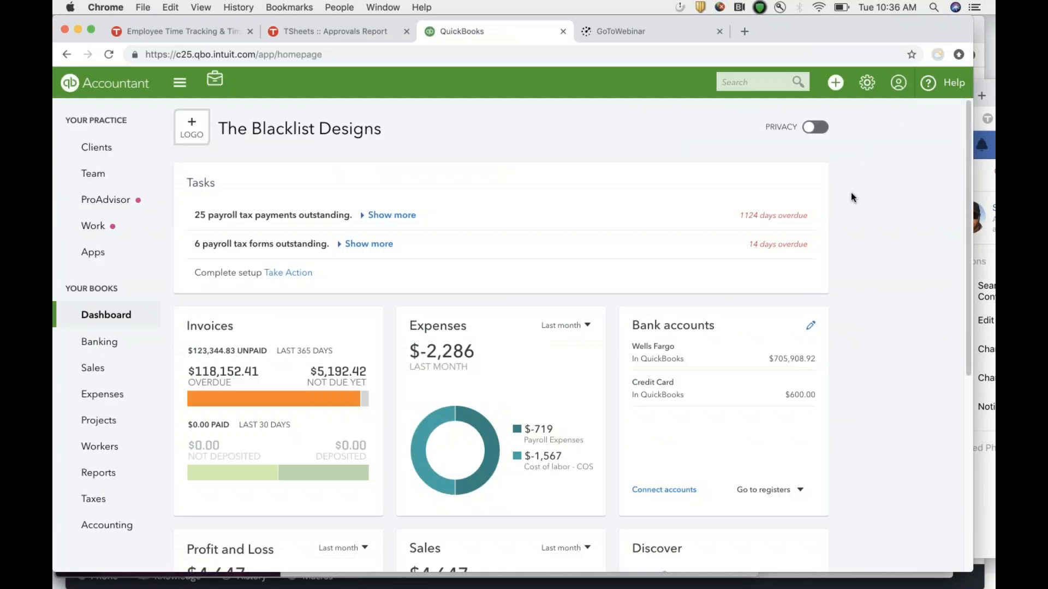
# - Open the Every Other Week payroll run and check employee hours for the pay period 01/21/2019 to 02/03/2019
pyautogui.click(835, 83)
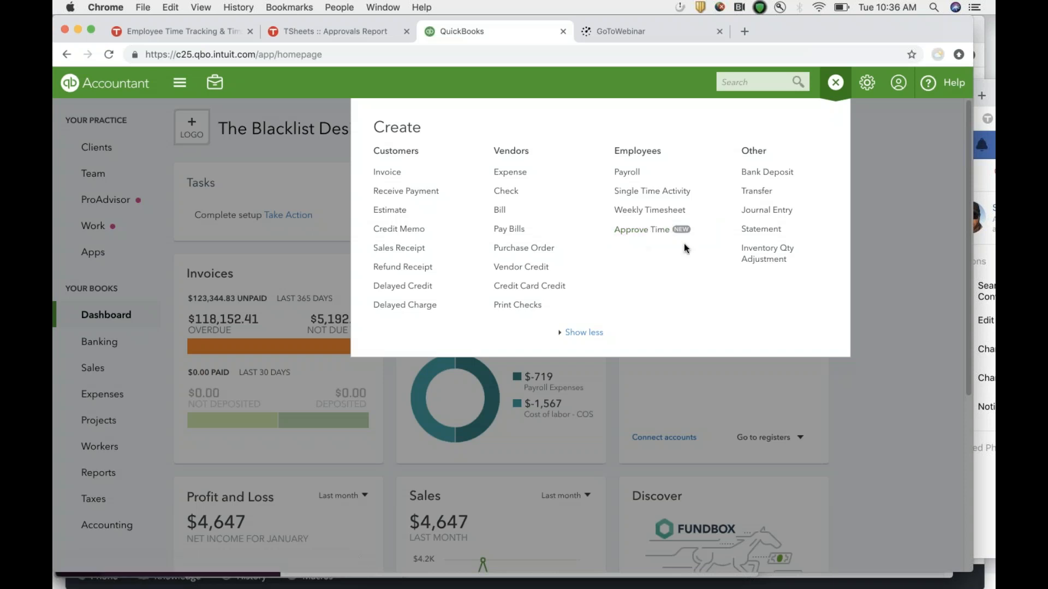
pyautogui.click(627, 172)
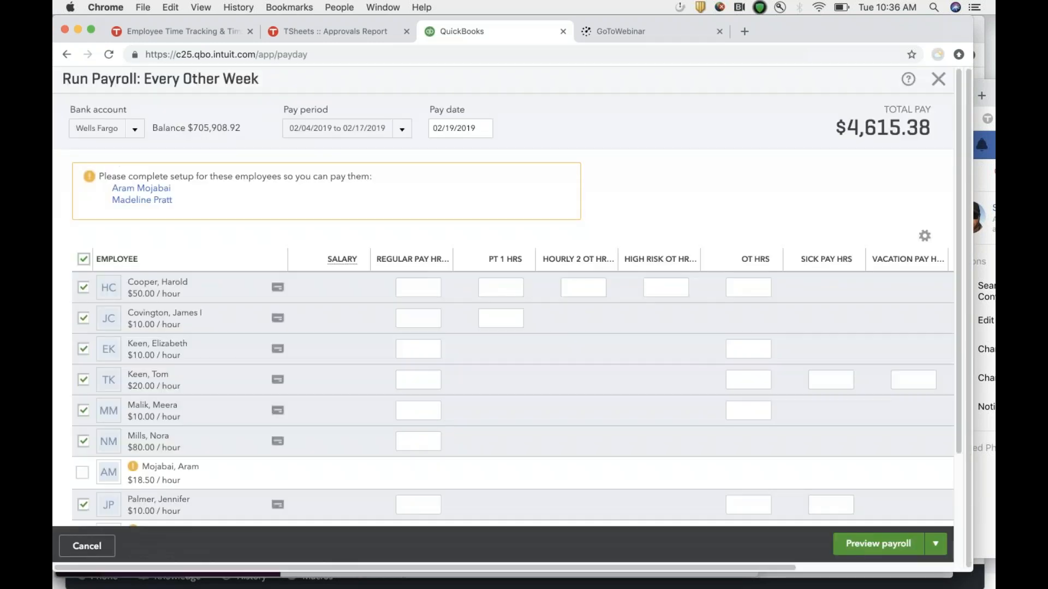
pyautogui.click(400, 130)
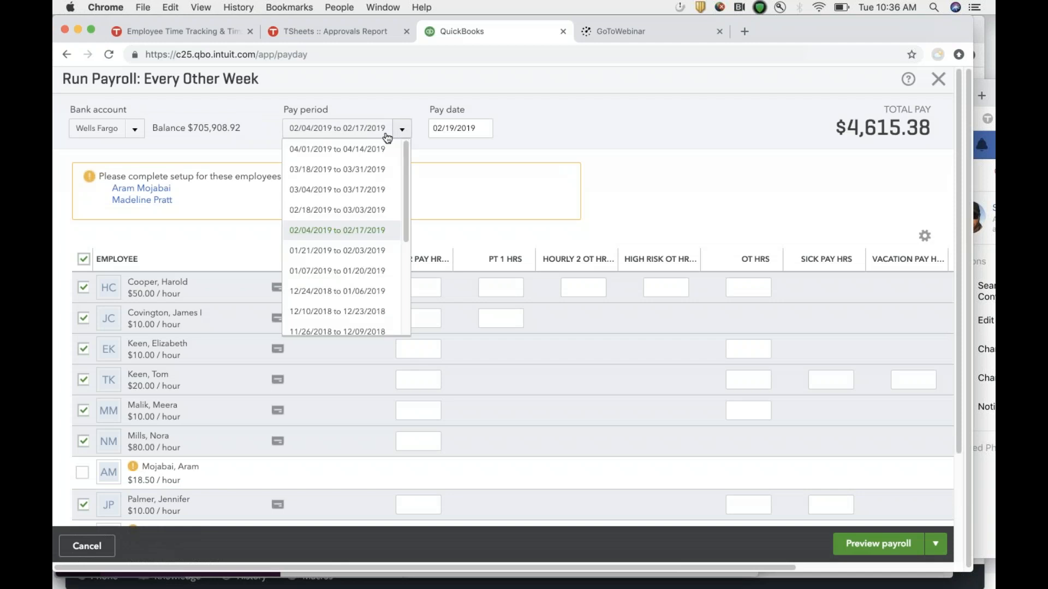
pyautogui.click(318, 250)
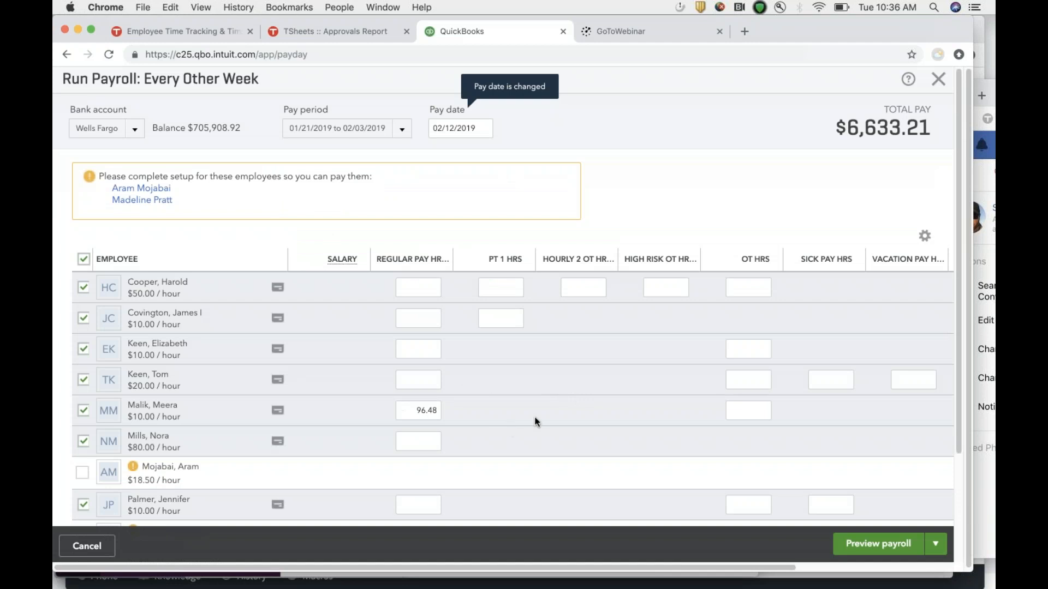
pyautogui.scroll(-2, 534, 421)
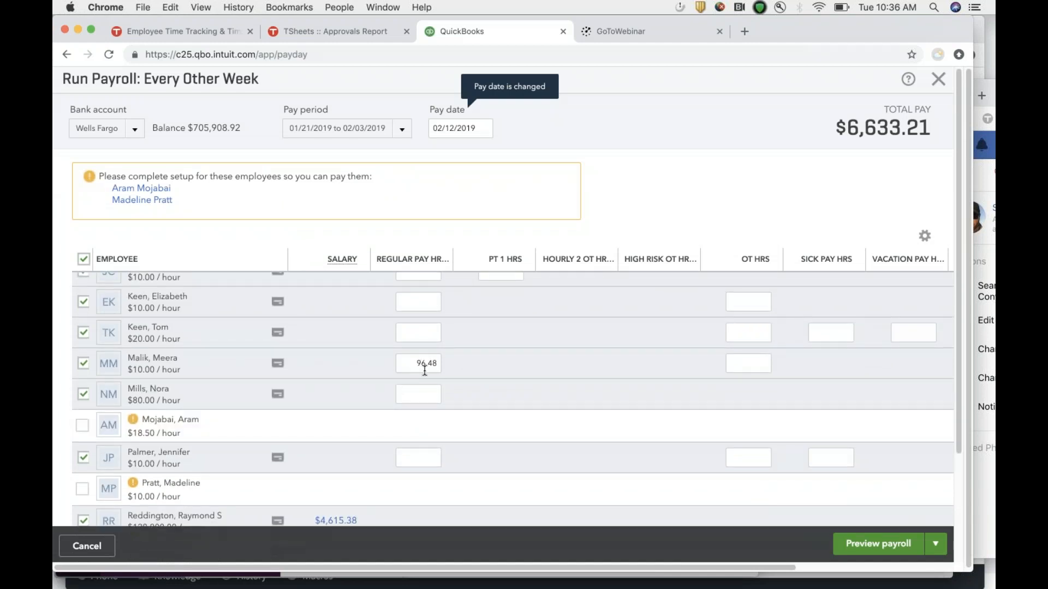
pyautogui.scroll(2, 581, 345)
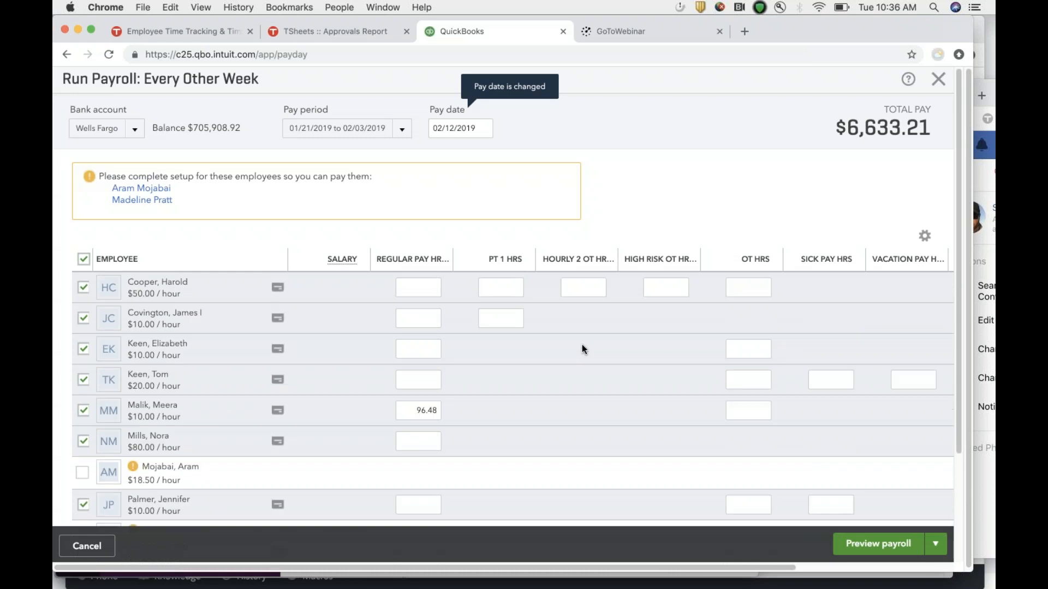
pyautogui.scroll(-2, 582, 345)
pyautogui.scroll(2, 582, 345)
# - Check the payroll hours for the pay periods 02/04/2019 to 02/17/2019 and 01/07/2019 to 01/20/2019
pyautogui.click(401, 130)
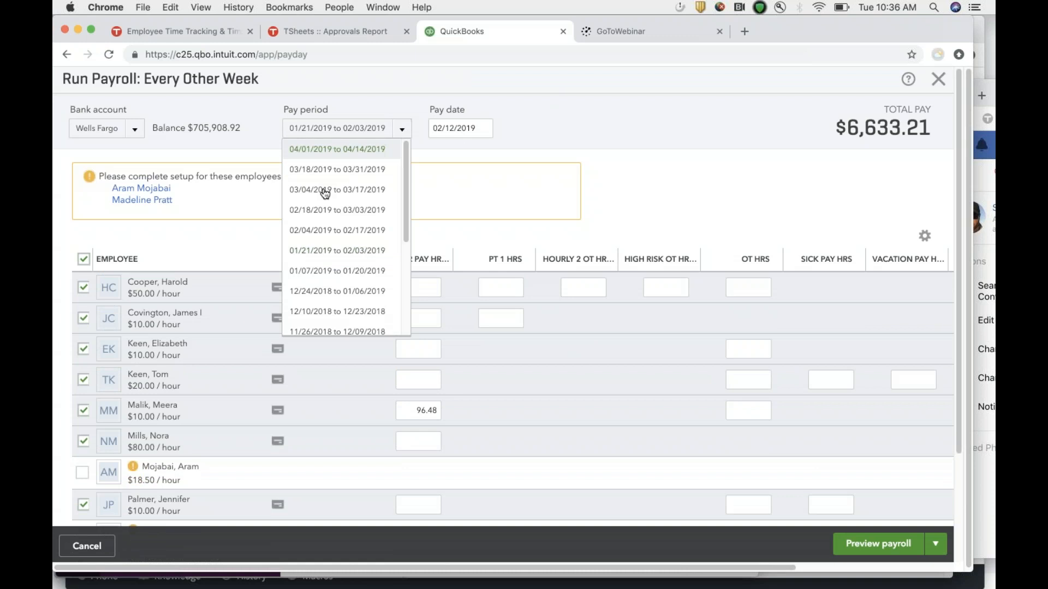
pyautogui.click(308, 231)
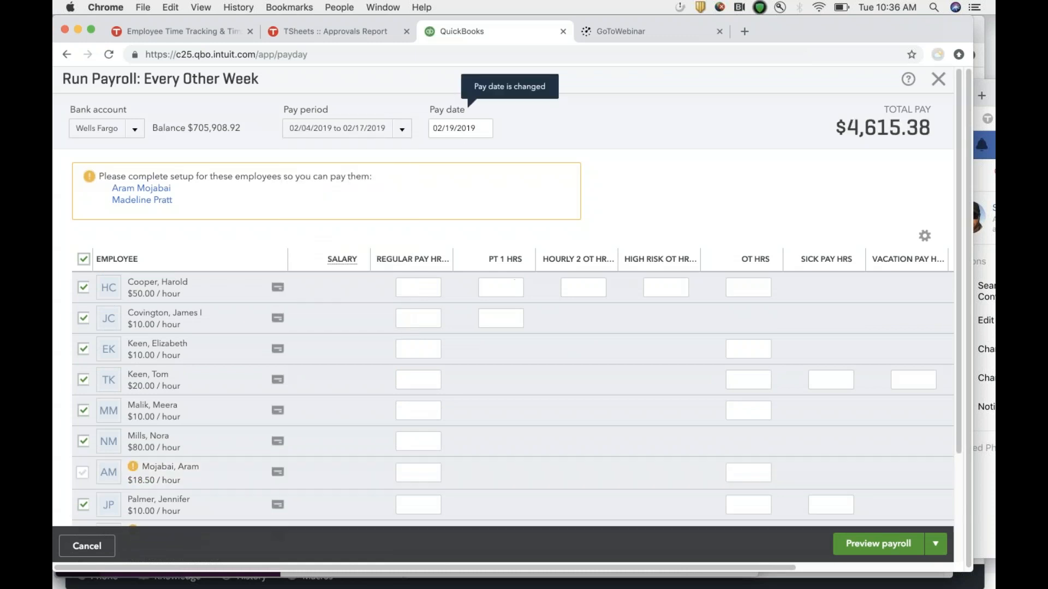
pyautogui.click(402, 129)
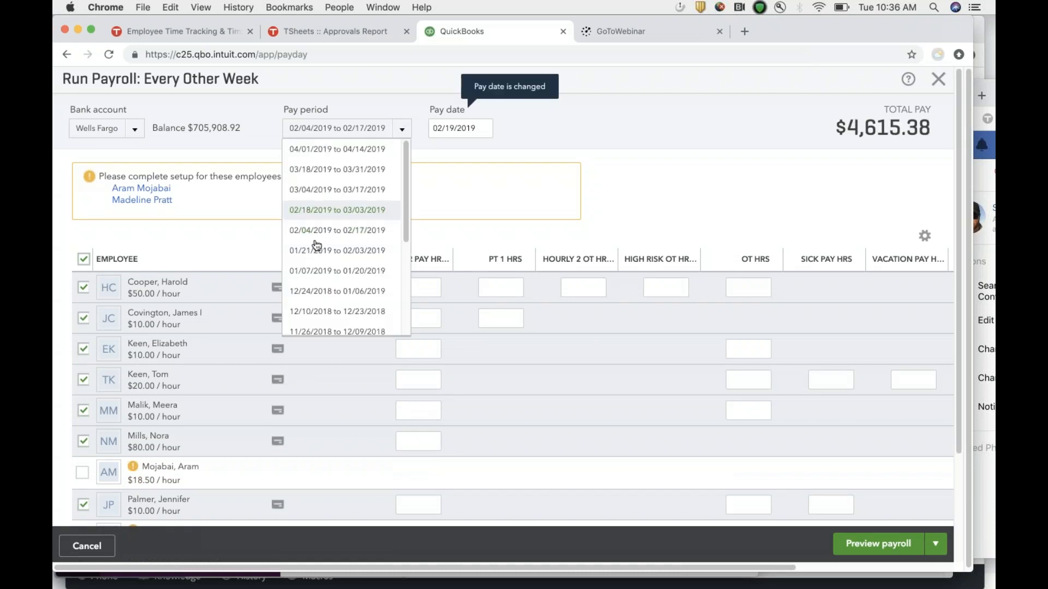
pyautogui.click(316, 273)
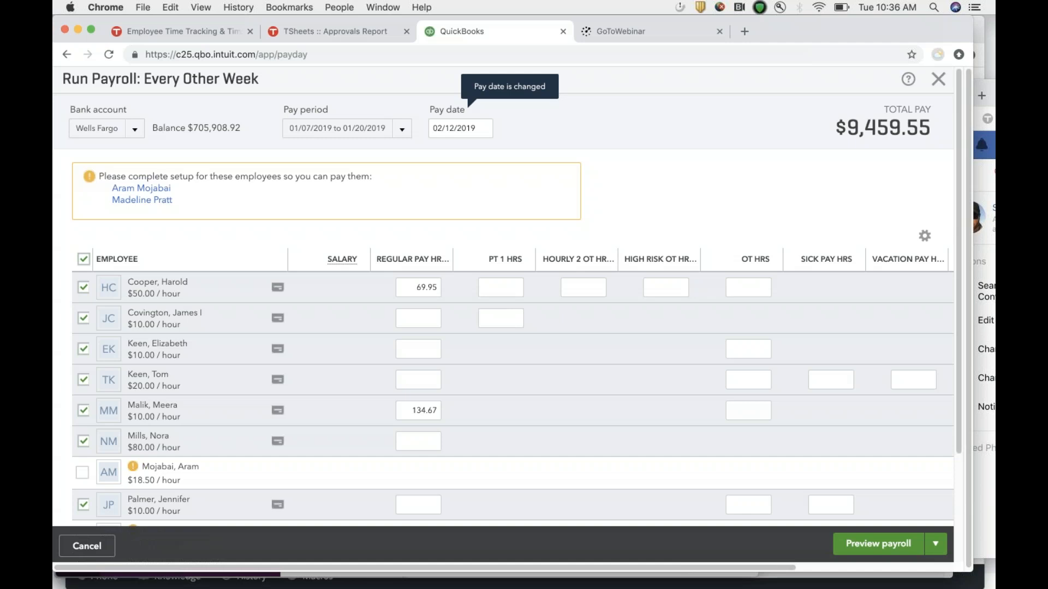
pyautogui.scroll(-2, 321, 276)
pyautogui.scroll(2, 323, 272)
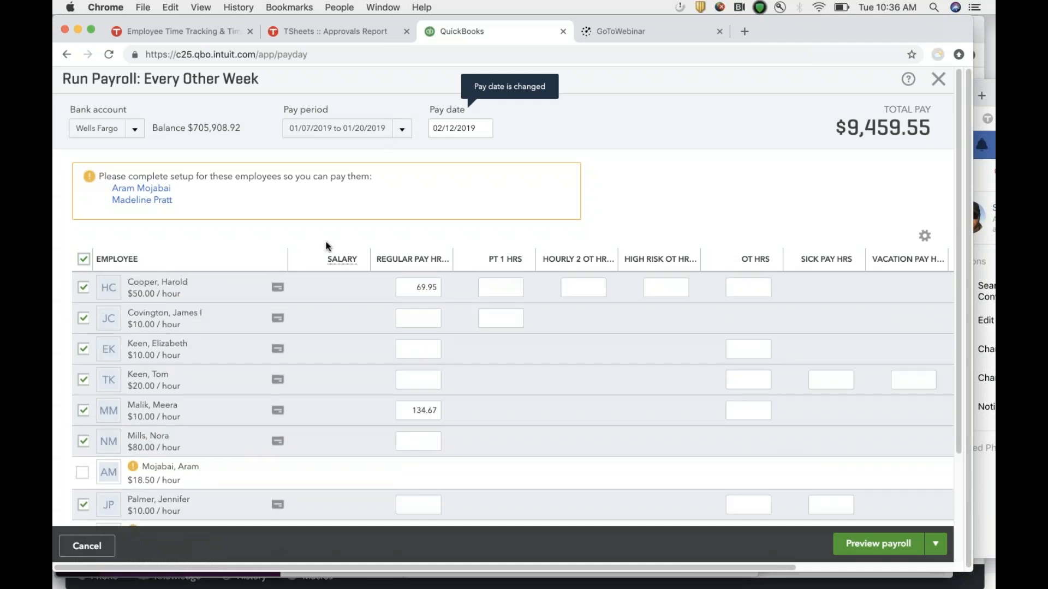
# - Switch the payroll to the pay period 12/24/2018 to 01/06/2019 and look through the employees' hours
pyautogui.click(402, 134)
pyautogui.click(332, 297)
pyautogui.scroll(-2, 512, 398)
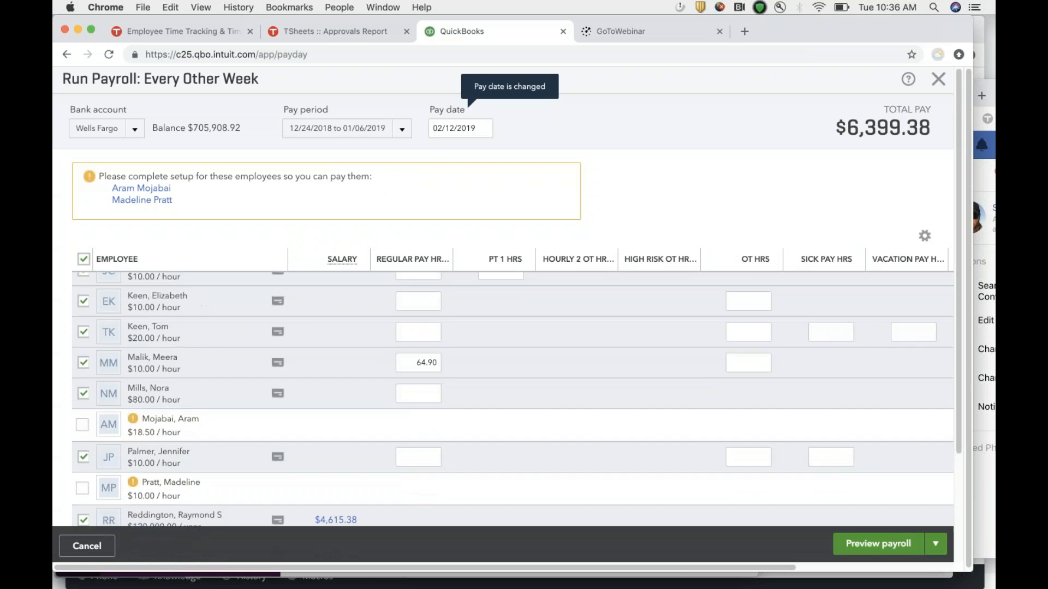
pyautogui.scroll(2, 513, 399)
pyautogui.scroll(-2, 513, 398)
pyautogui.scroll(2, 329, 291)
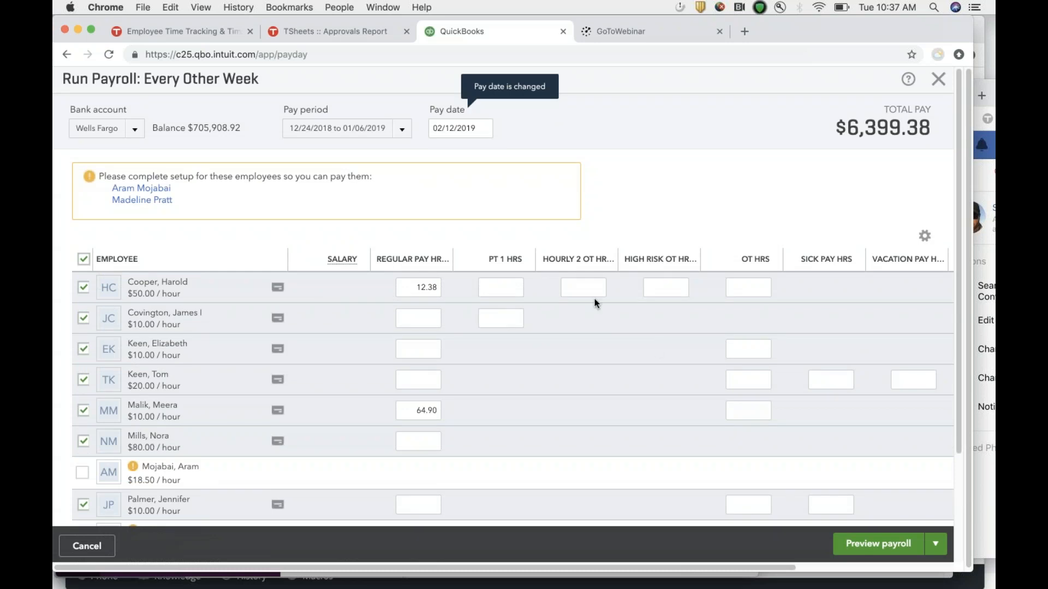
# - Point out the pay-type columns from PT 1 Hrs to High Risk OT Hrs and close the payroll run
pyautogui.moveTo(488, 261); pyautogui.dragTo(676, 261)
pyautogui.doubleClick(555, 257)
pyautogui.click(615, 195)
pyautogui.click(937, 80)
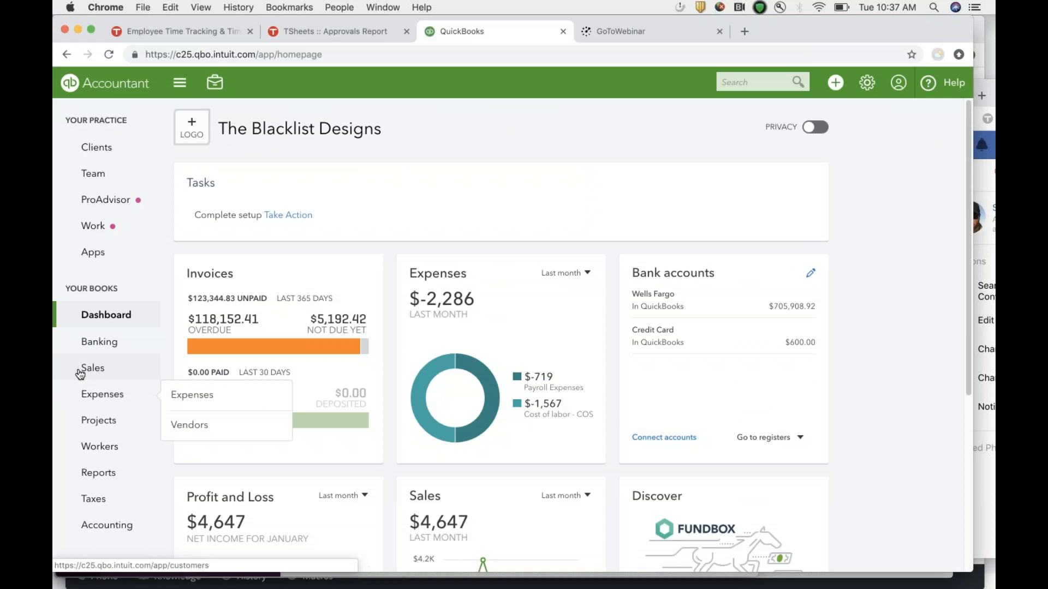
# - Open the customers list and start a new invoice for Juniper Lane
pyautogui.moveTo(80, 374)
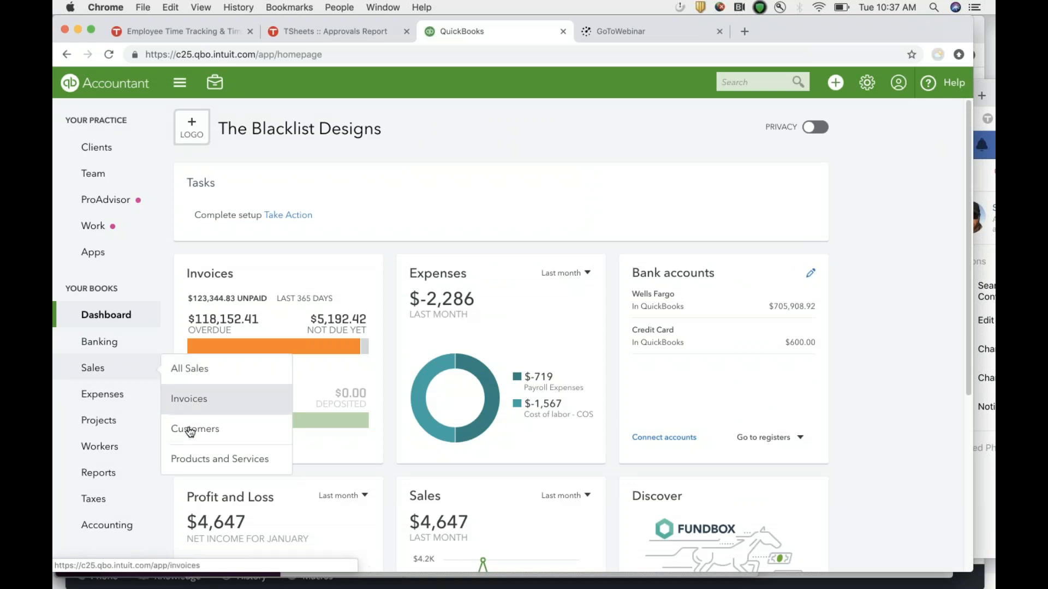
pyautogui.click(188, 431)
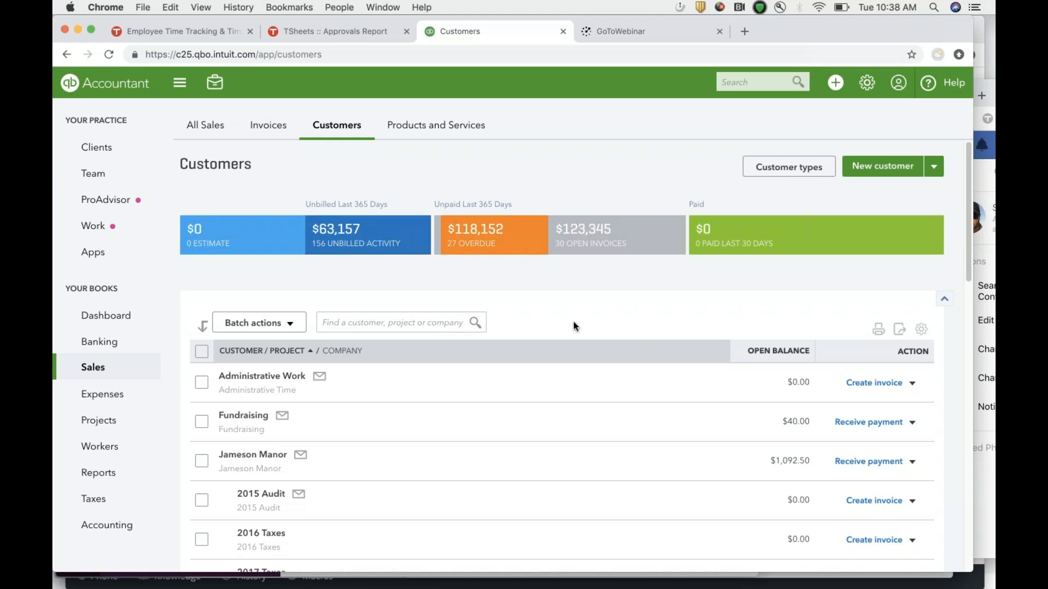
pyautogui.scroll(-5, 572, 325)
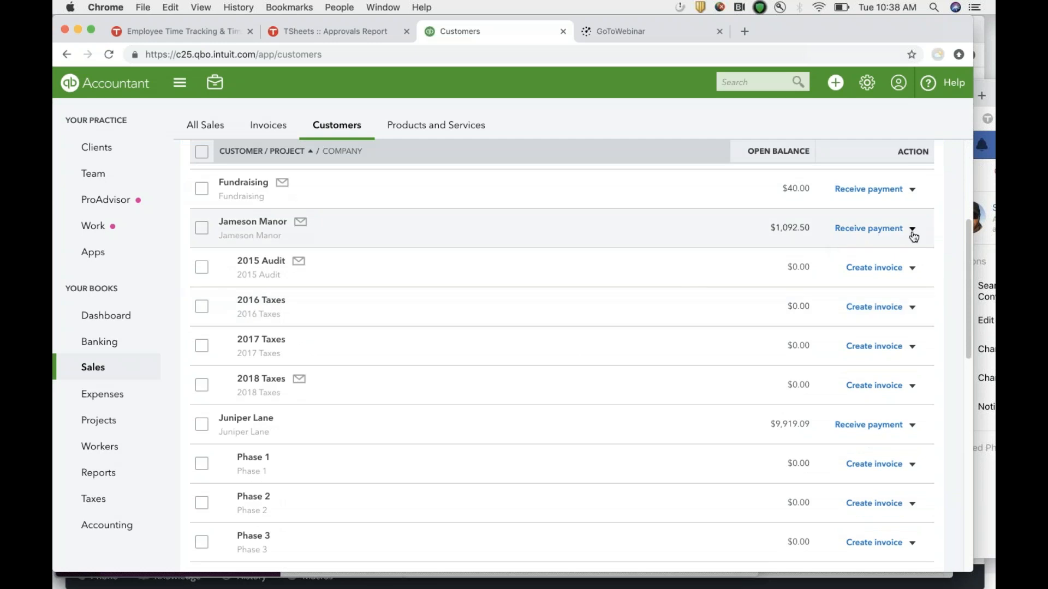
pyautogui.click(912, 429)
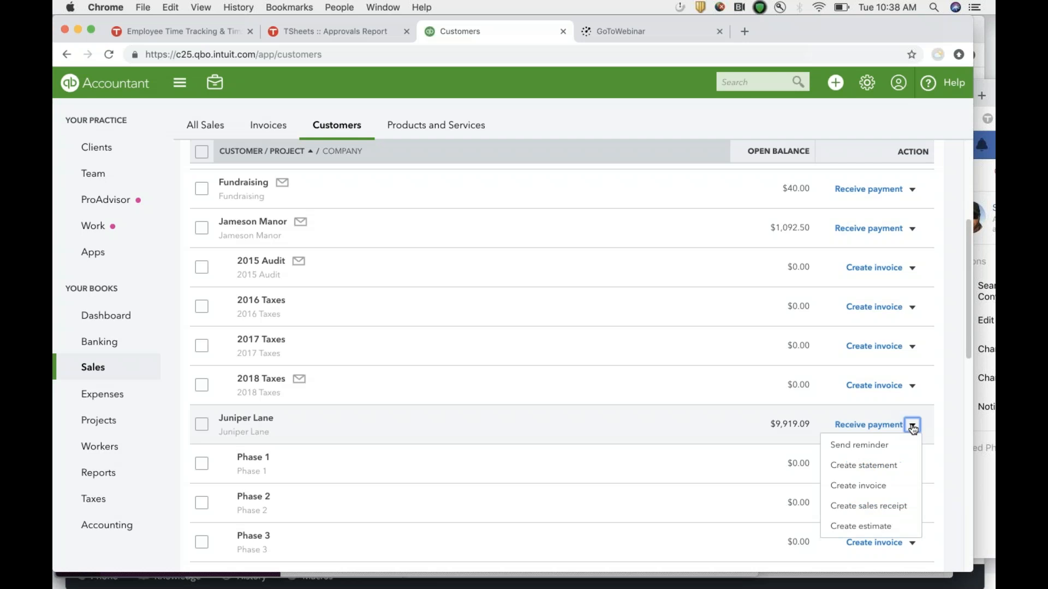
pyautogui.click(856, 485)
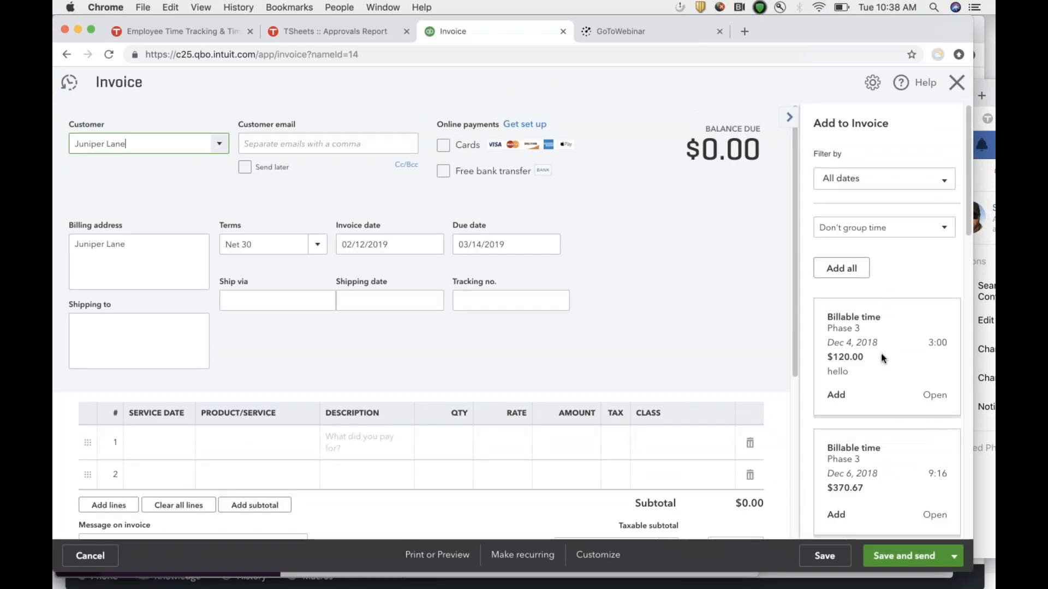
# - Add the billable time entries of Dec 4, Dec 6 and Nov 6, 2018 to the invoice, and review its lines and the remaining entries
pyautogui.click(835, 395)
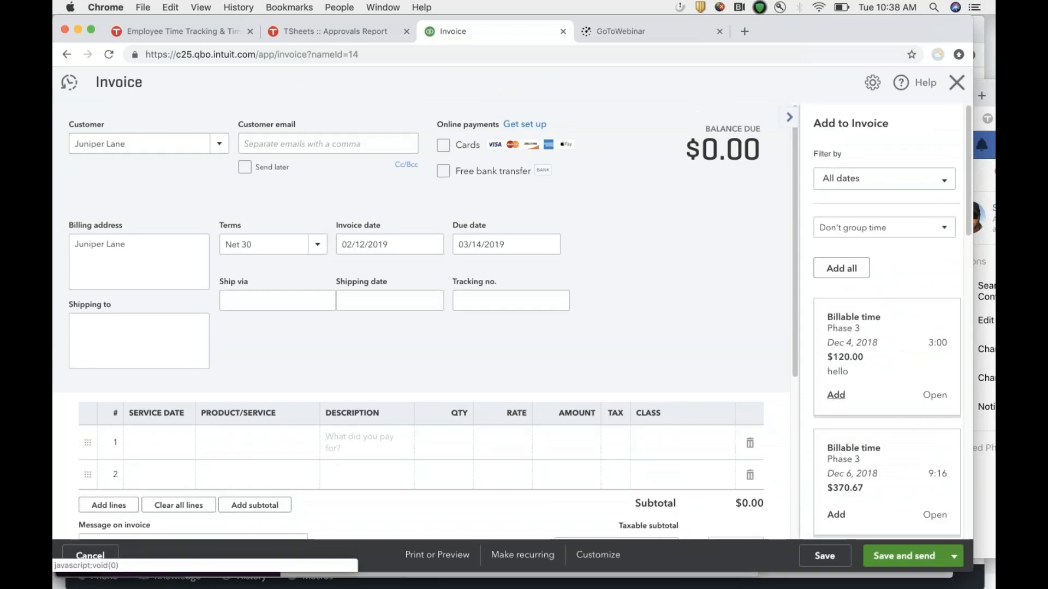
pyautogui.click(836, 425)
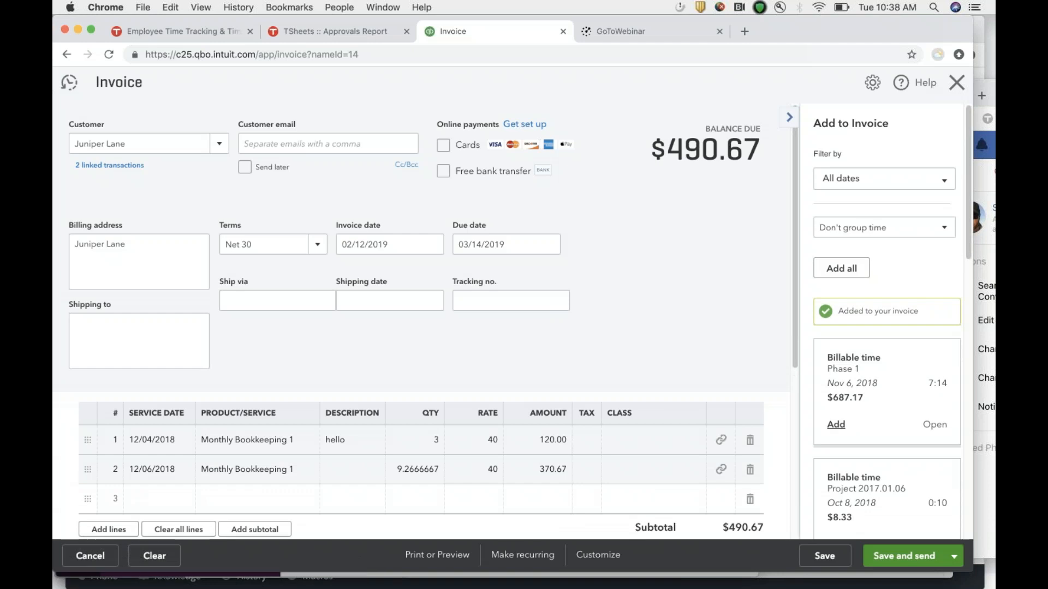
pyautogui.click(835, 424)
pyautogui.scroll(-5, 521, 347)
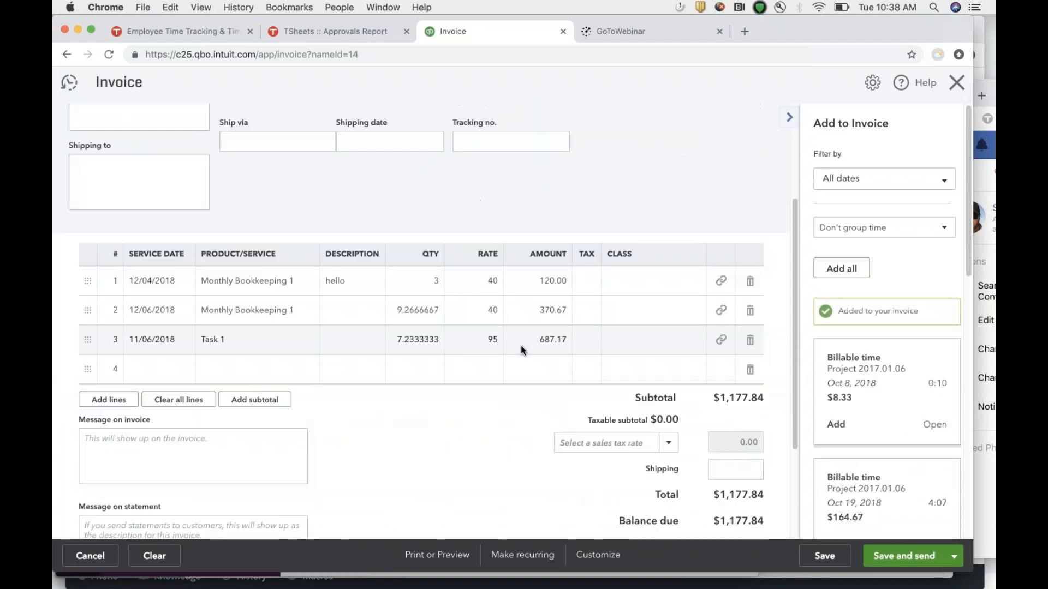
pyautogui.scroll(-6, 877, 437)
pyautogui.scroll(-5, 877, 437)
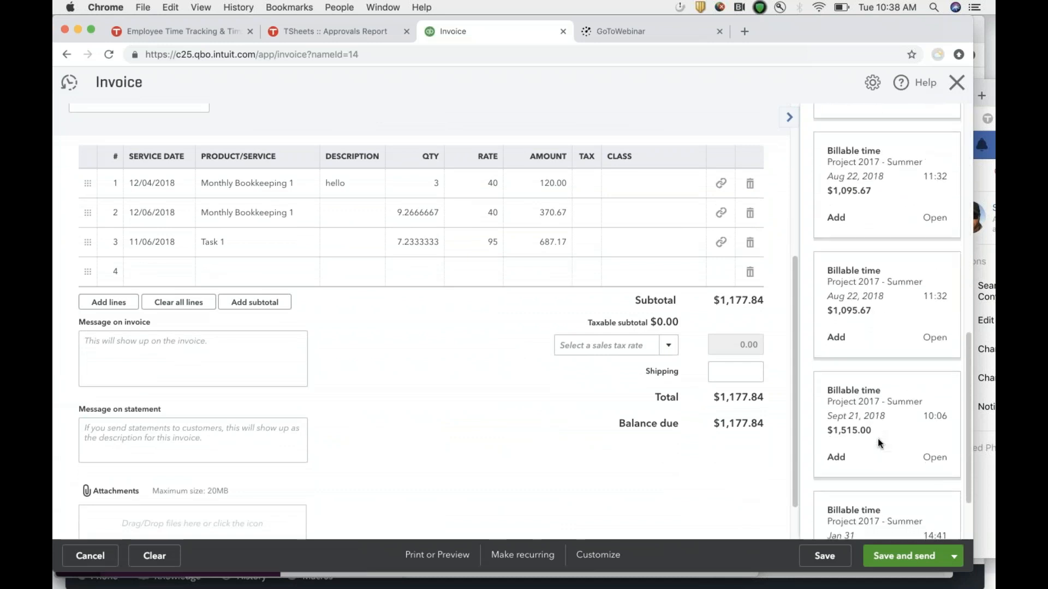
pyautogui.scroll(7, 877, 438)
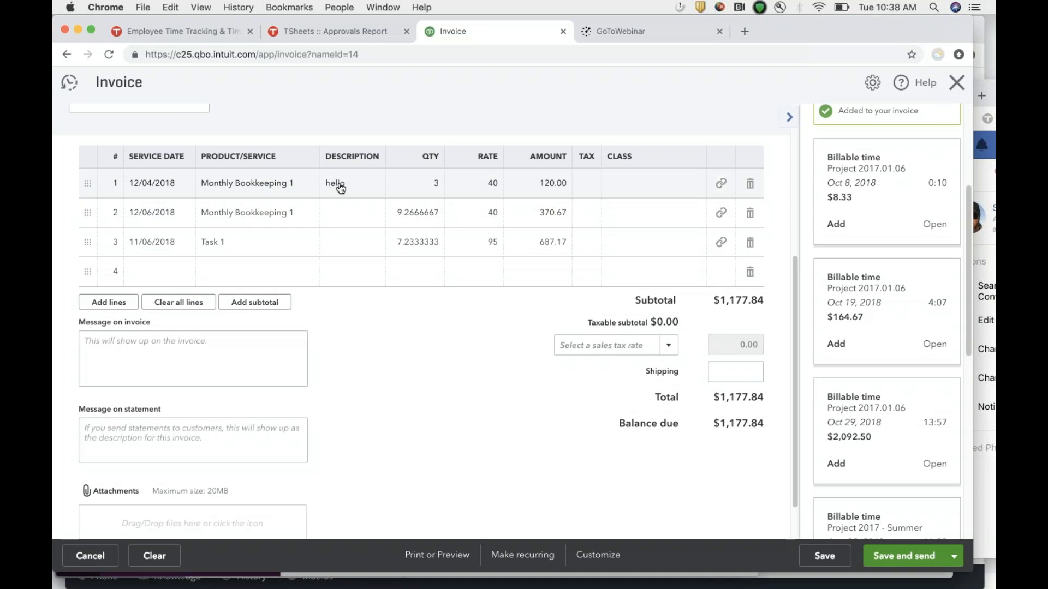
# - Set the quantity of the 12/06/2018 invoice line to 10 and of the 11/06/2018 Task 1 line to 5
pyautogui.scroll(3, 340, 188)
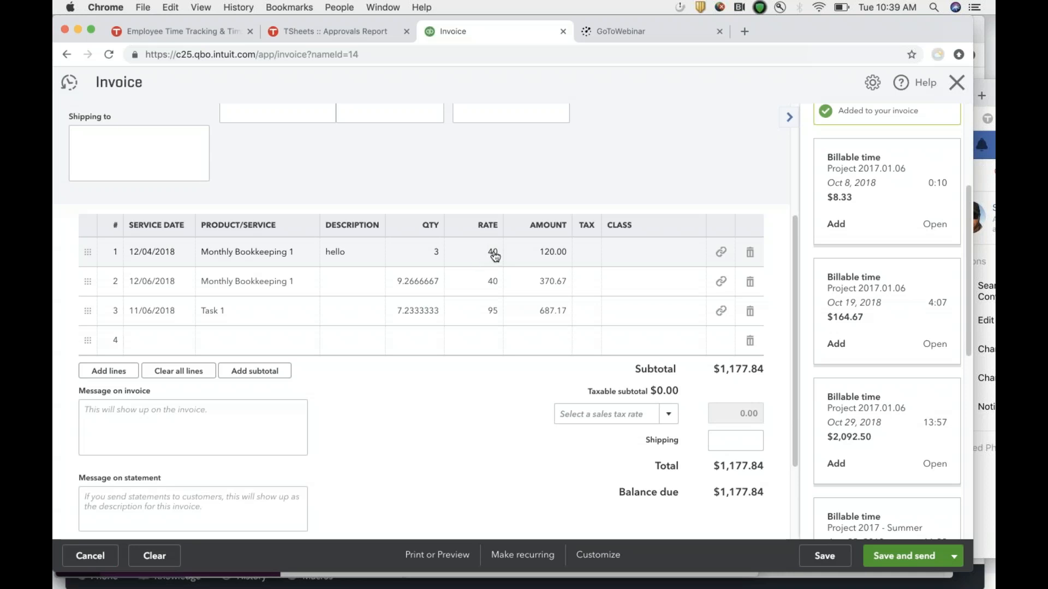
pyautogui.click(421, 290)
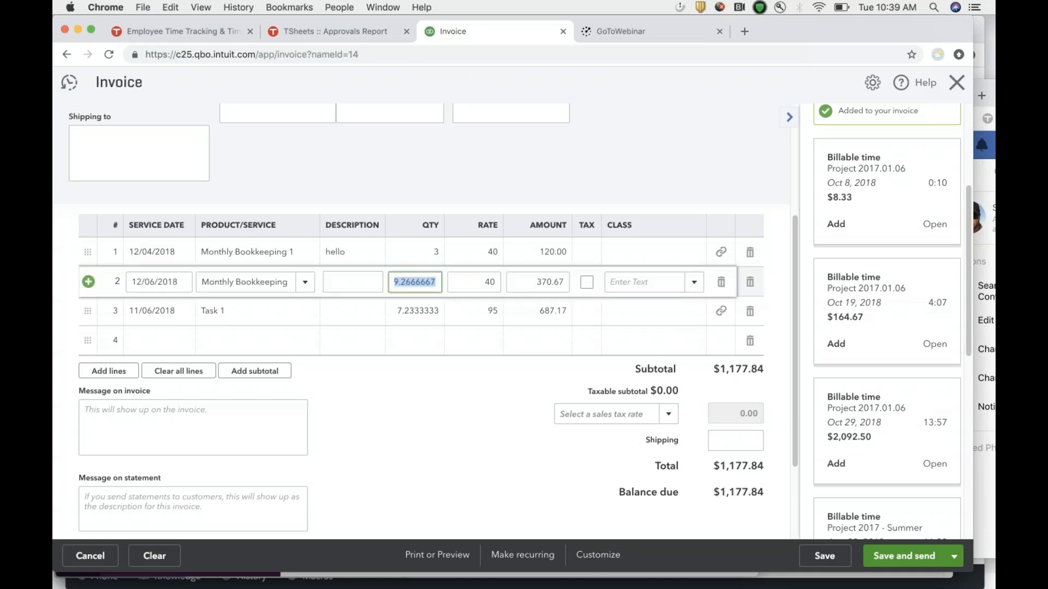
pyautogui.write('10')
pyautogui.click(427, 387)
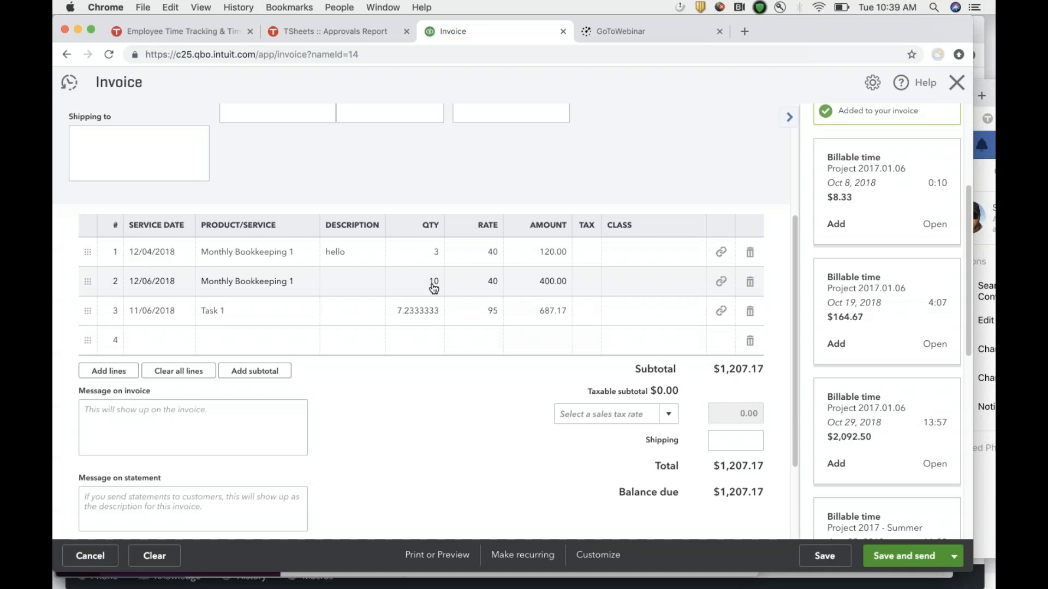
pyautogui.click(416, 313)
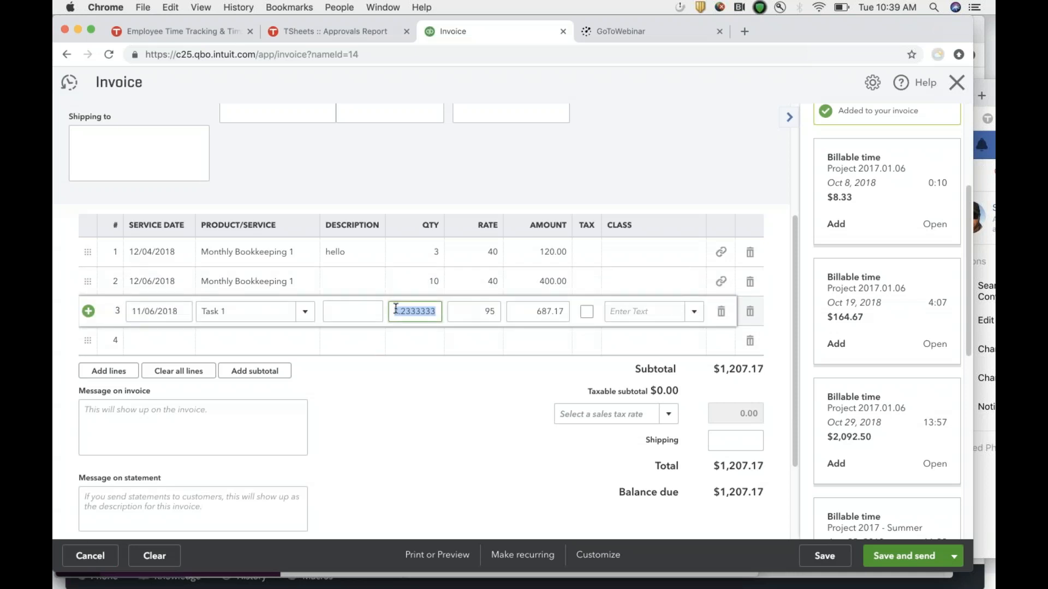
pyautogui.write('5')
pyautogui.click(443, 398)
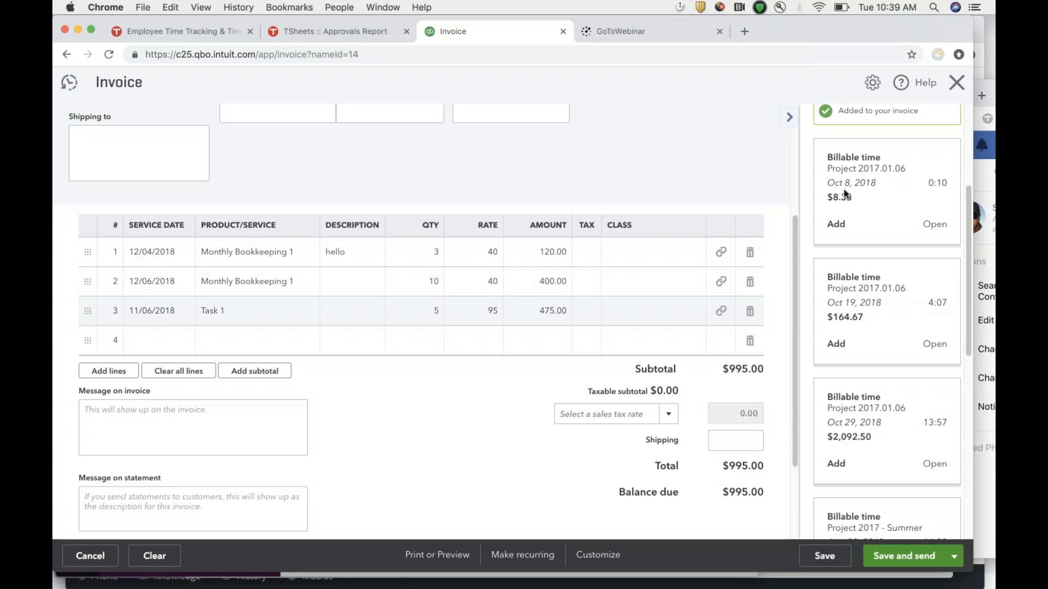
# - Add the billable time entries of Oct 8 and Oct 19, 2018 to the invoice, save it and close it
pyautogui.scroll(5, 843, 189)
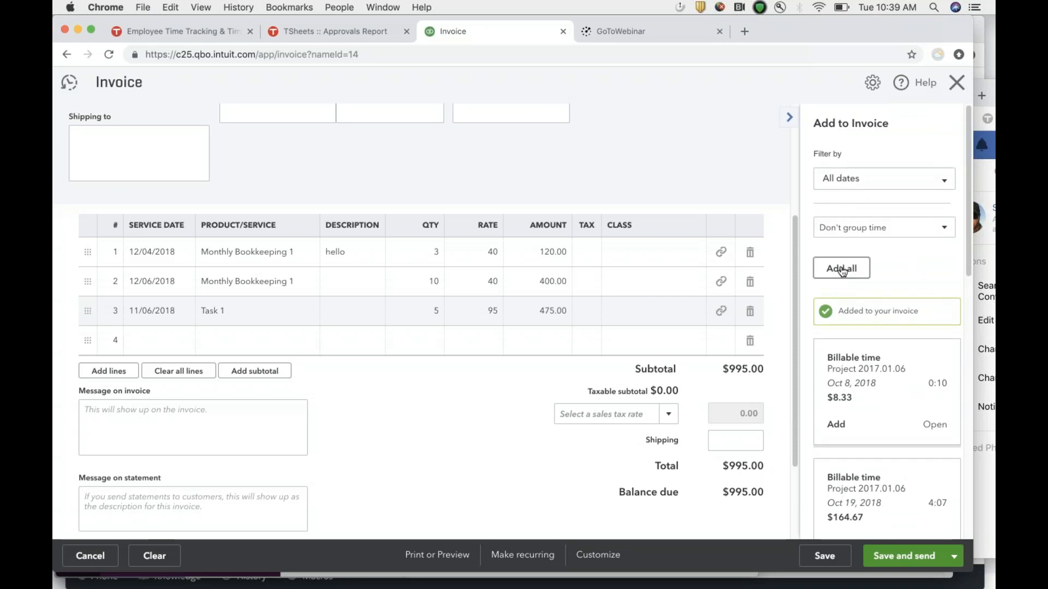
pyautogui.click(836, 424)
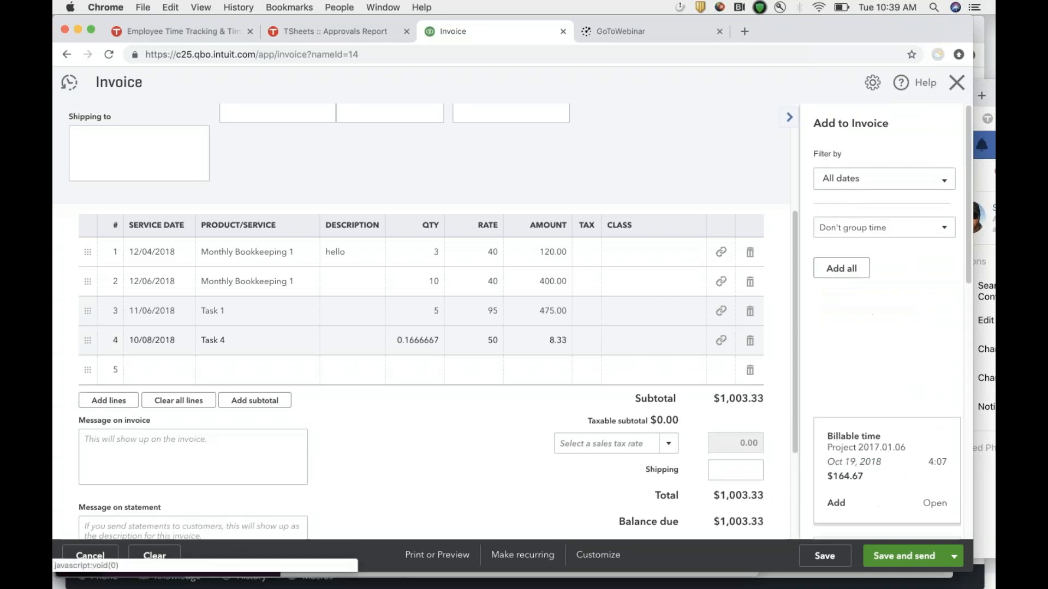
pyautogui.click(836, 424)
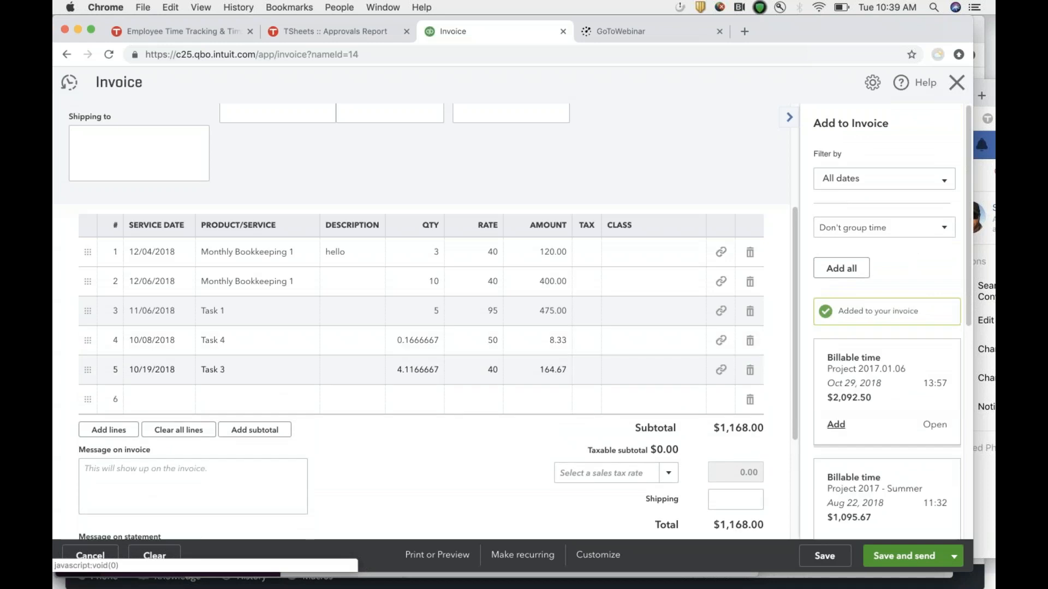
pyautogui.scroll(-4, 872, 444)
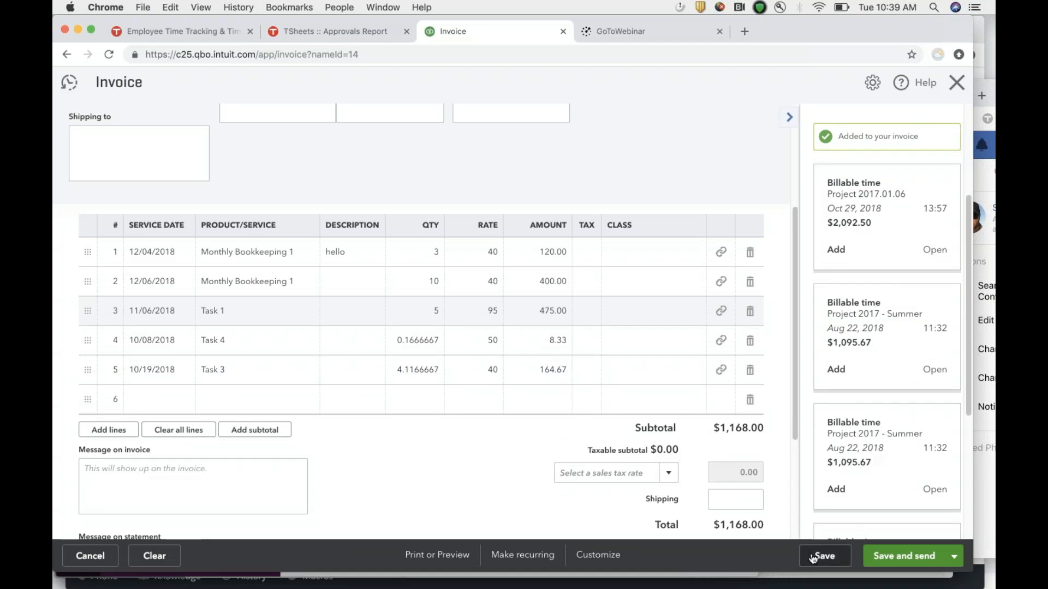
pyautogui.click(827, 556)
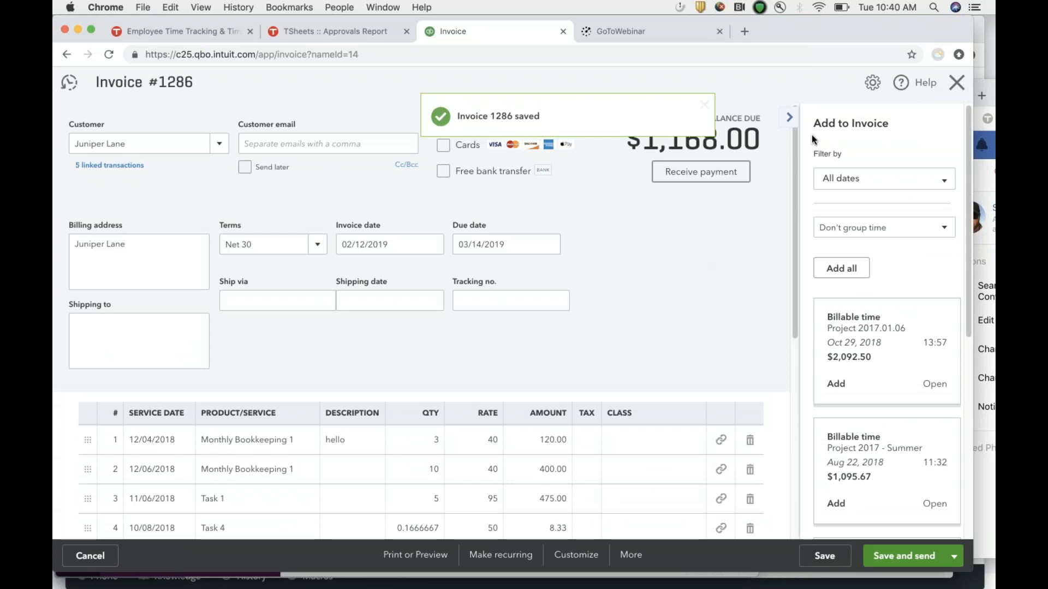
pyautogui.click(956, 83)
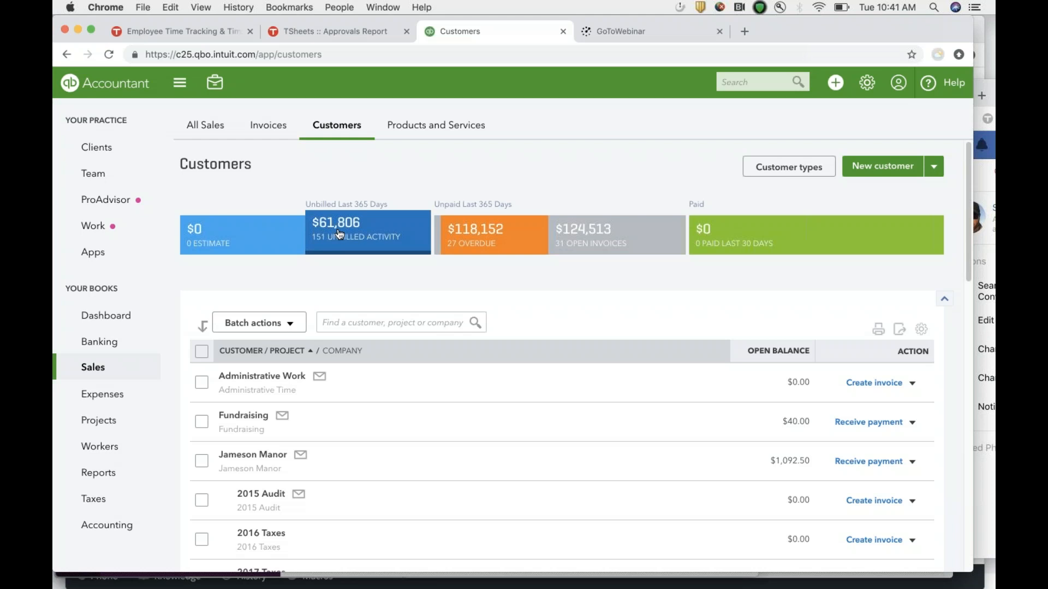
# - Go to the QuickBooks dashboard, switch back to TSheets and dismiss the sync error notice
pyautogui.click(119, 326)
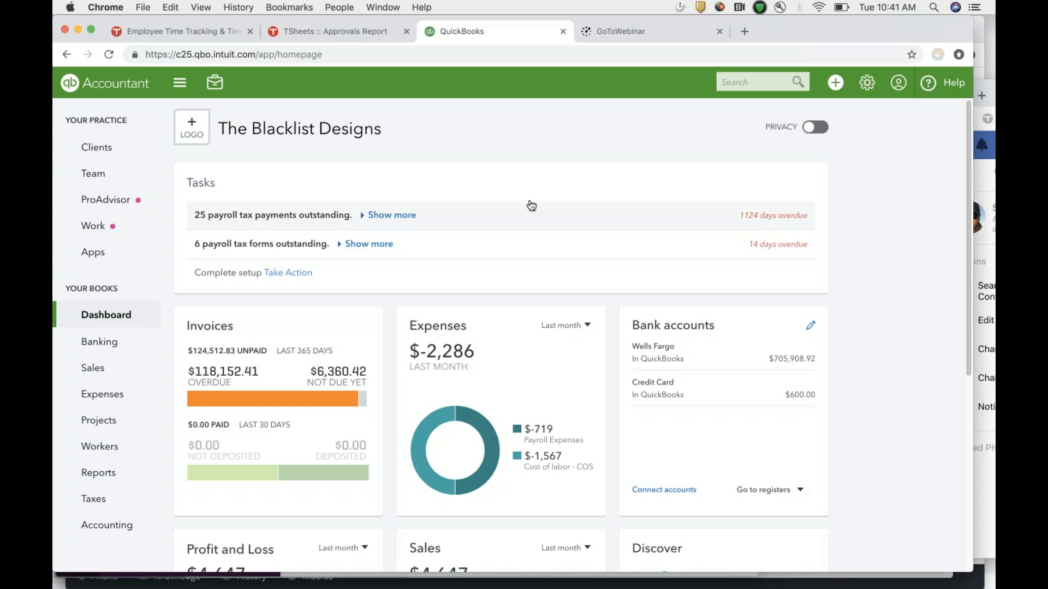
pyautogui.click(317, 34)
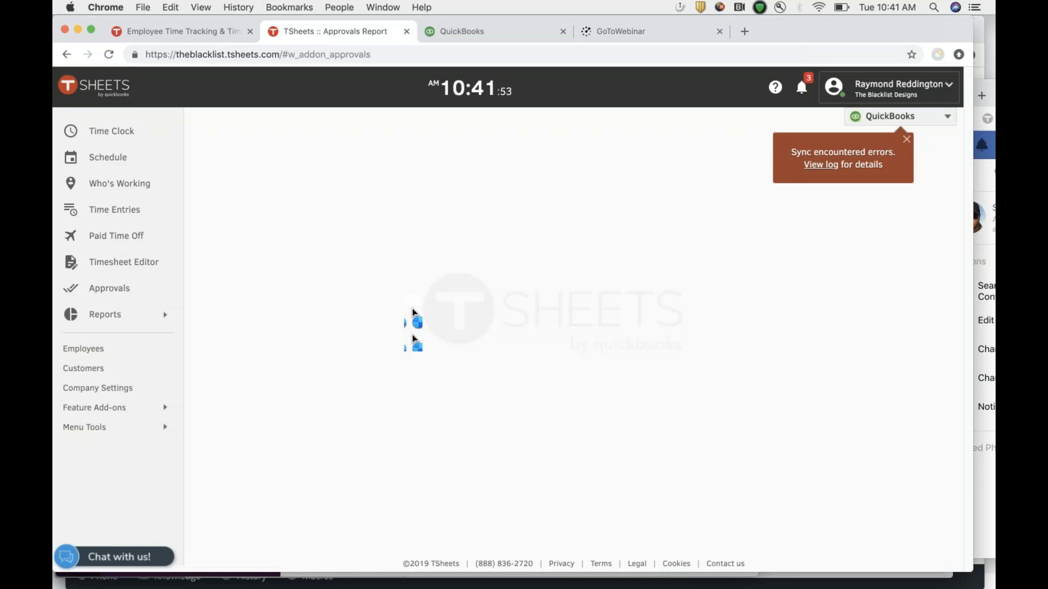
pyautogui.click(906, 139)
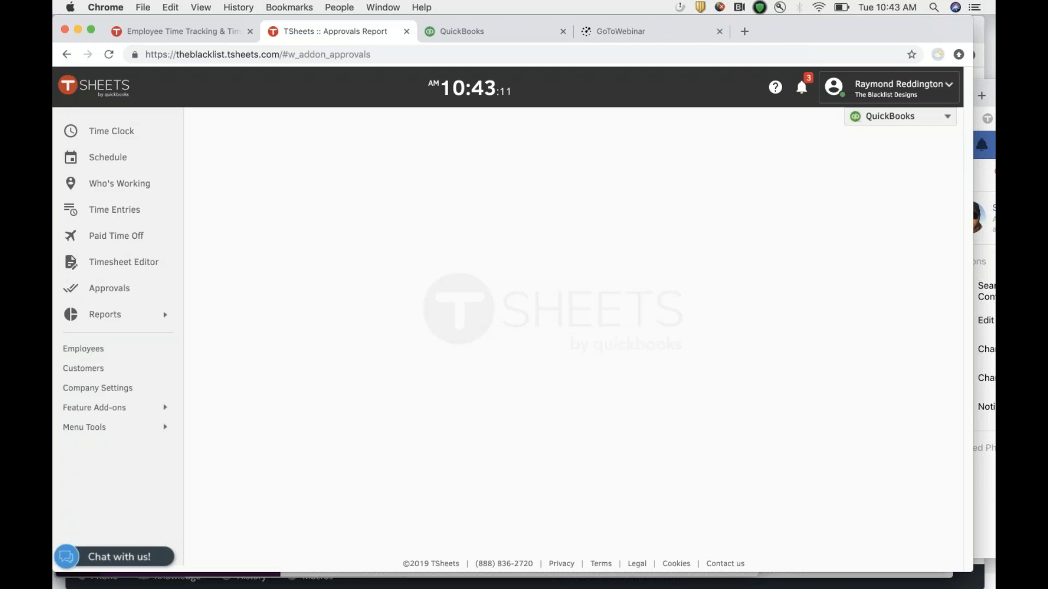
# - Open the Time Clock Kiosk preferences and launch the kiosk authorized for this device
pyautogui.click(987, 46)
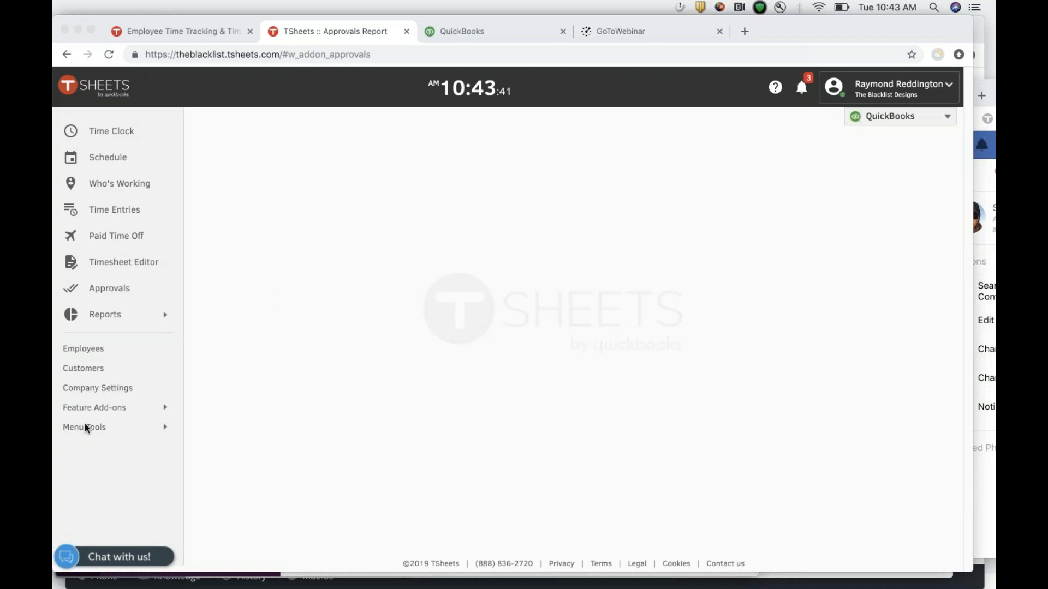
pyautogui.click(92, 407)
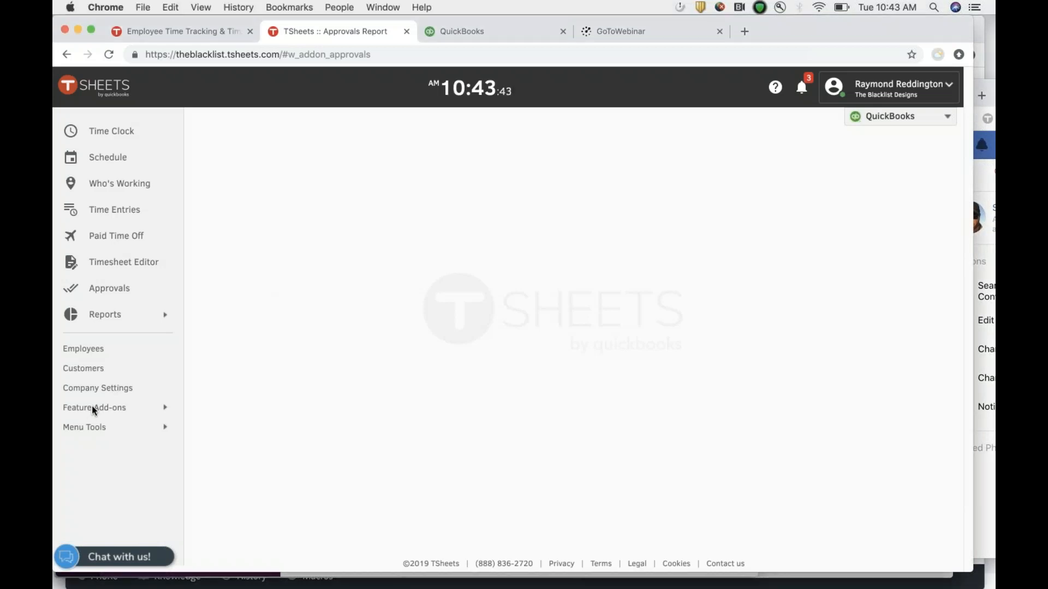
pyautogui.click(92, 407)
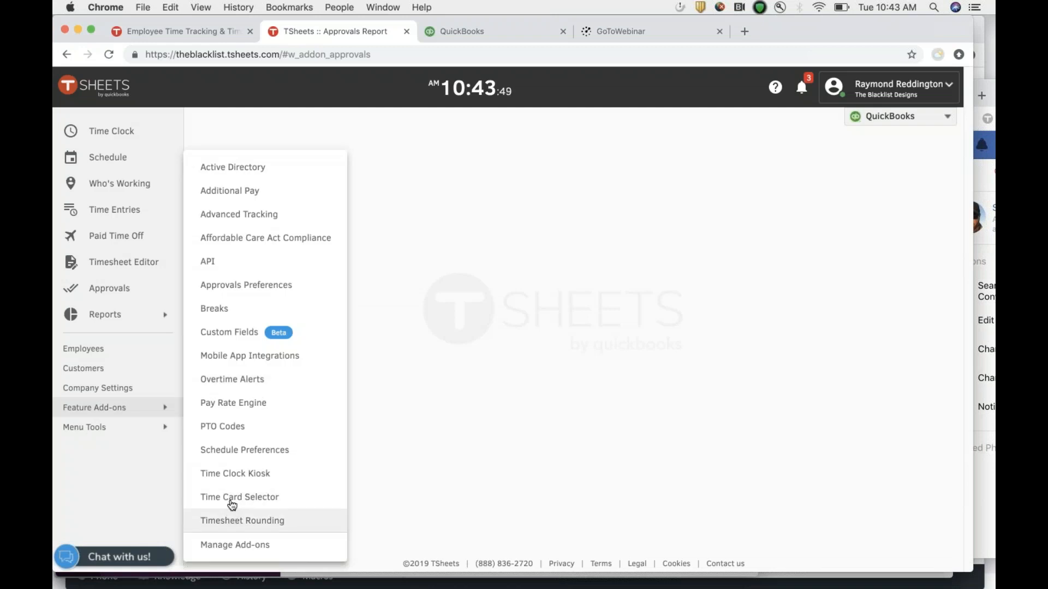
pyautogui.click(235, 473)
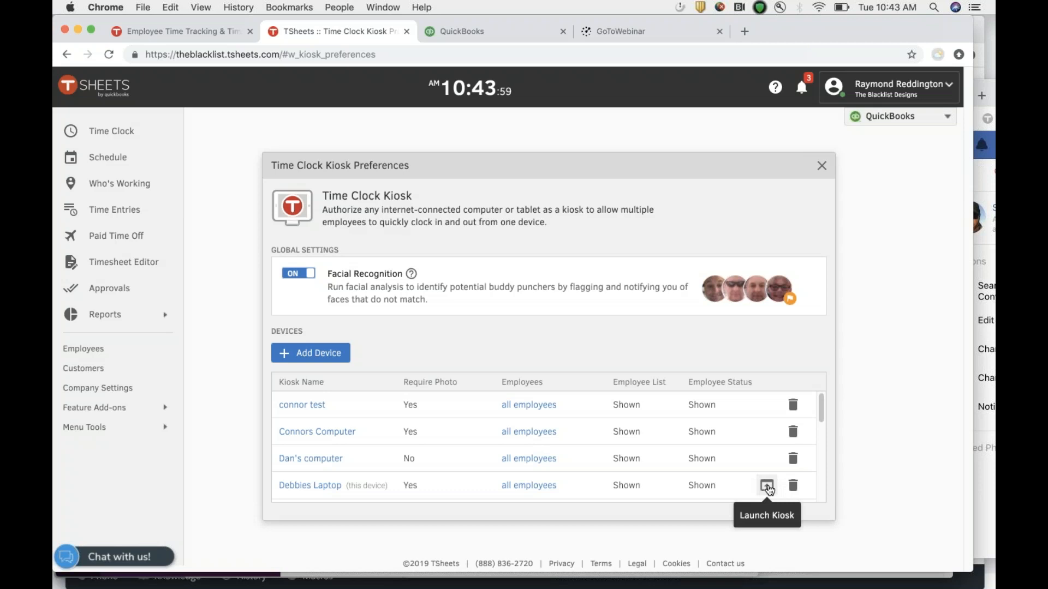
pyautogui.click(767, 488)
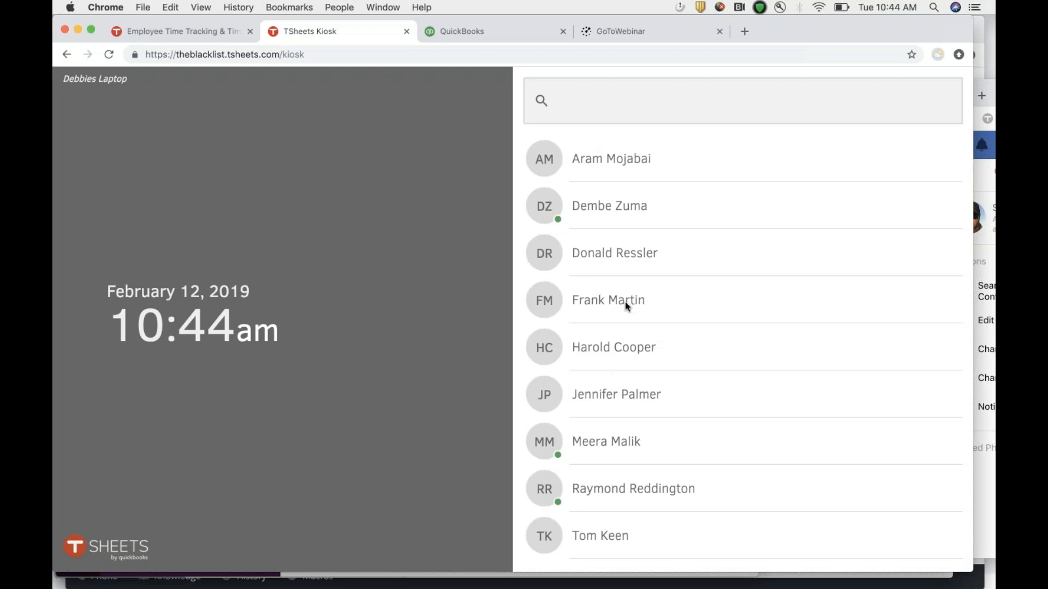
# - Select the sixth employee in the kiosk list and create a four-digit PIN, entering it a second time for confirmation
pyautogui.click(608, 397)
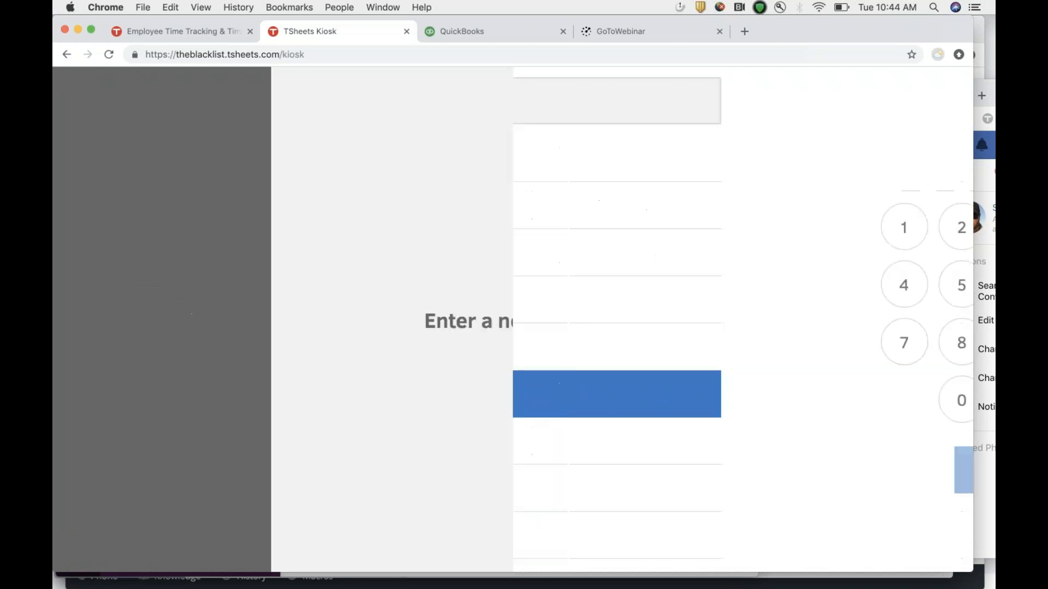
pyautogui.click(683, 260)
pyautogui.click(743, 259)
pyautogui.click(801, 260)
pyautogui.click(690, 309)
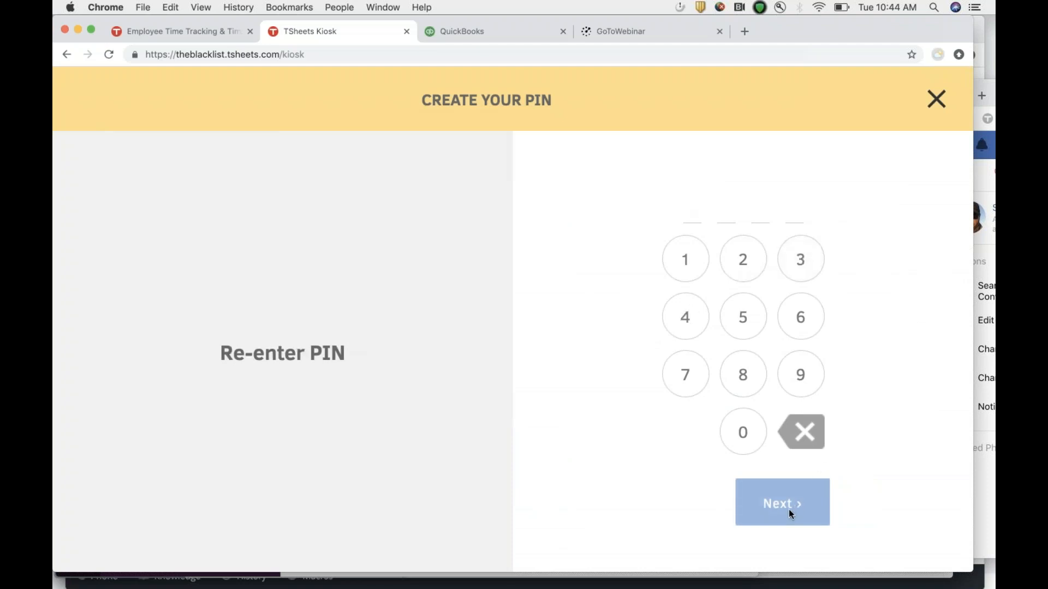
pyautogui.click(686, 257)
pyautogui.click(743, 266)
pyautogui.click(801, 258)
pyautogui.click(689, 305)
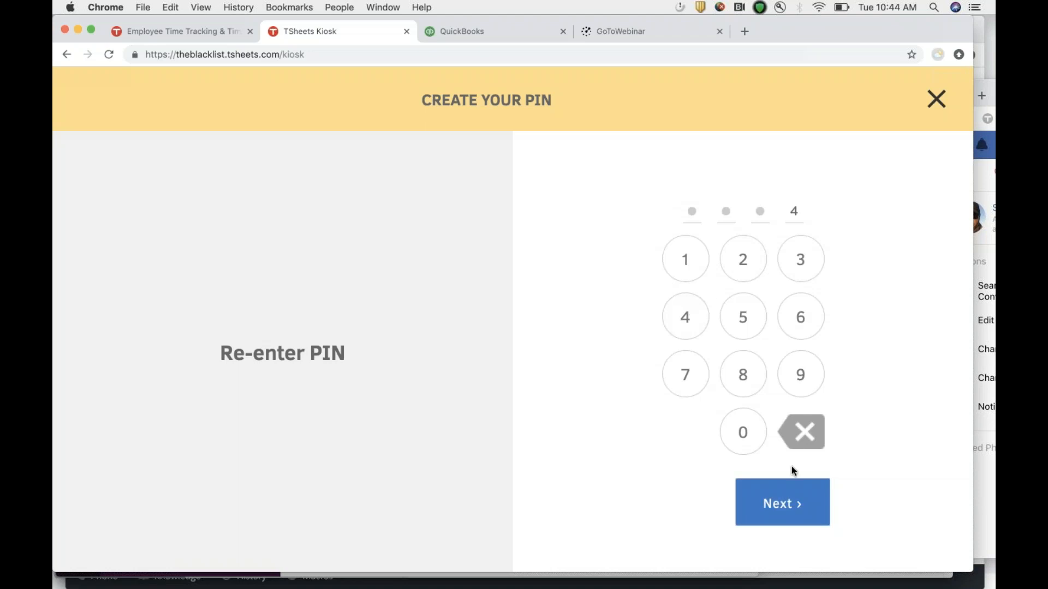
pyautogui.click(776, 519)
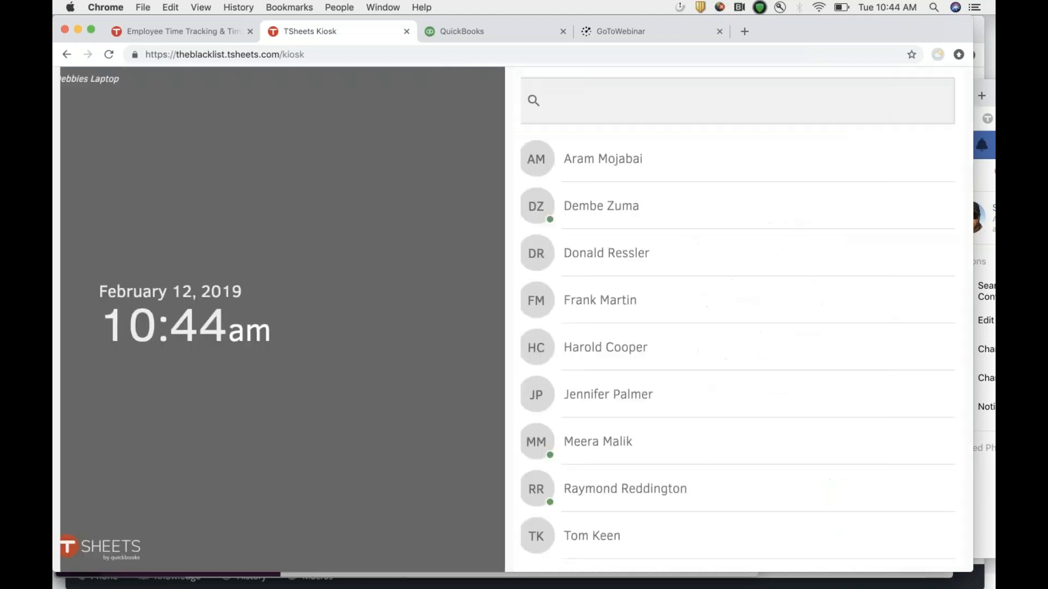
# - Sign in to the kiosk as the same employee by entering the new PIN
pyautogui.click(600, 399)
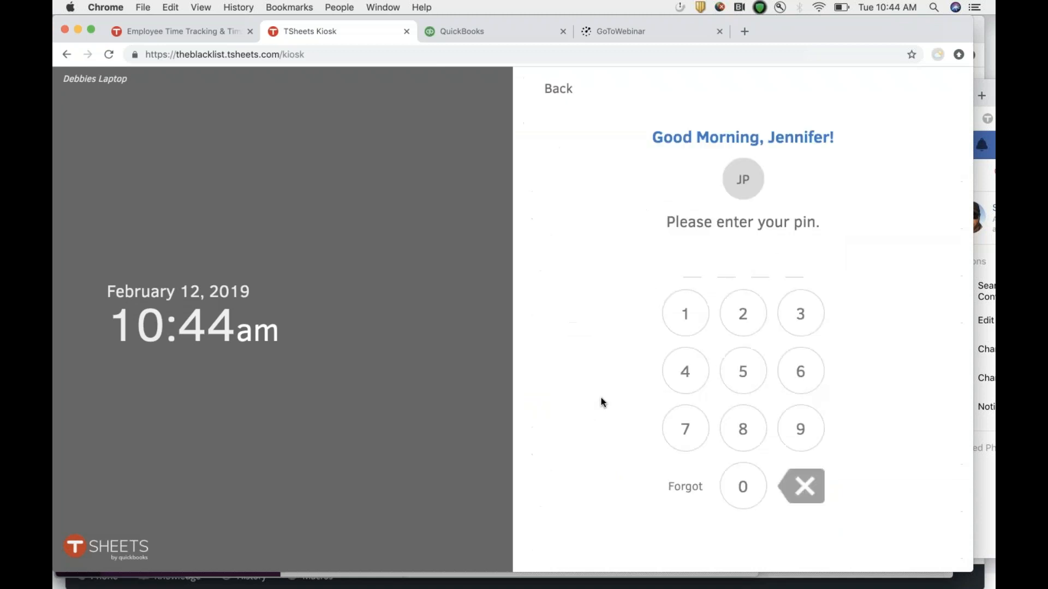
pyautogui.click(679, 306)
pyautogui.click(737, 312)
pyautogui.click(792, 312)
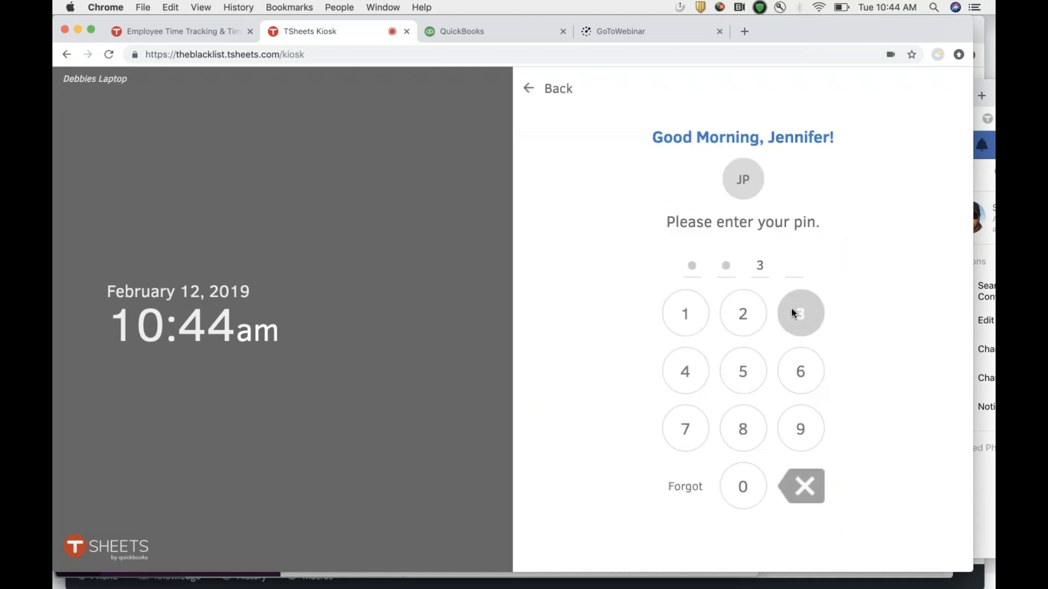
pyautogui.click(692, 375)
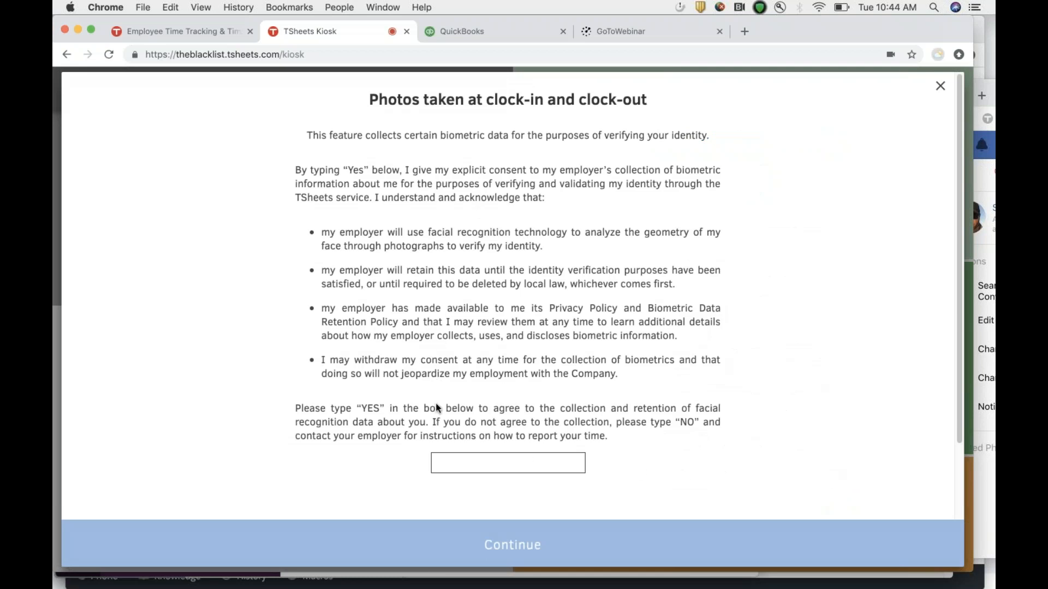
# - Consent to the collection of facial recognition data by answering "YES" and continue
pyautogui.click(454, 463)
pyautogui.write('YES')
pyautogui.click(498, 554)
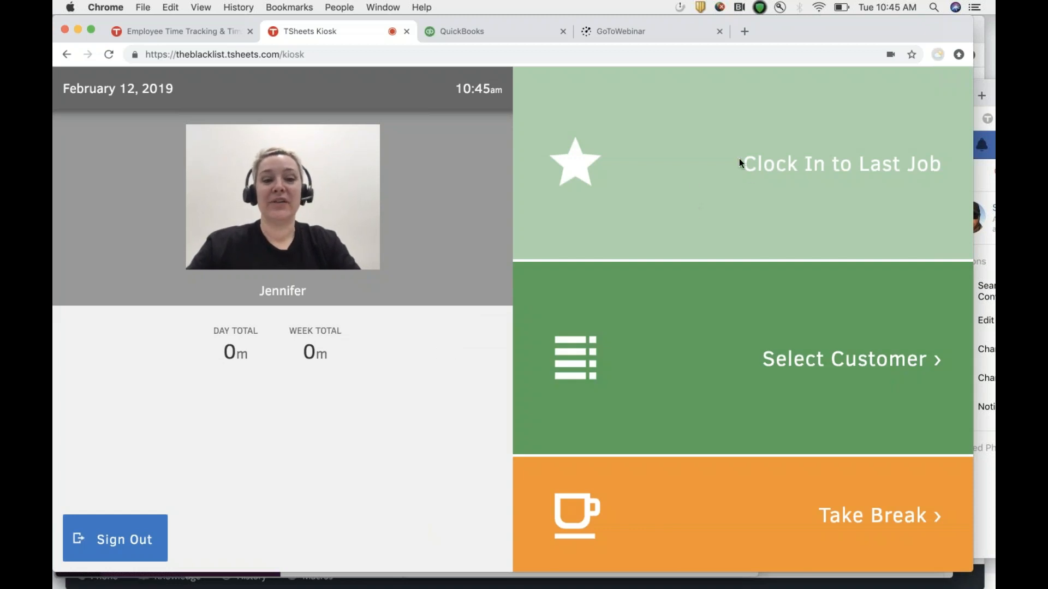
# - Clock the employee in to the customer Meacham Cabin under Landscape
pyautogui.click(772, 356)
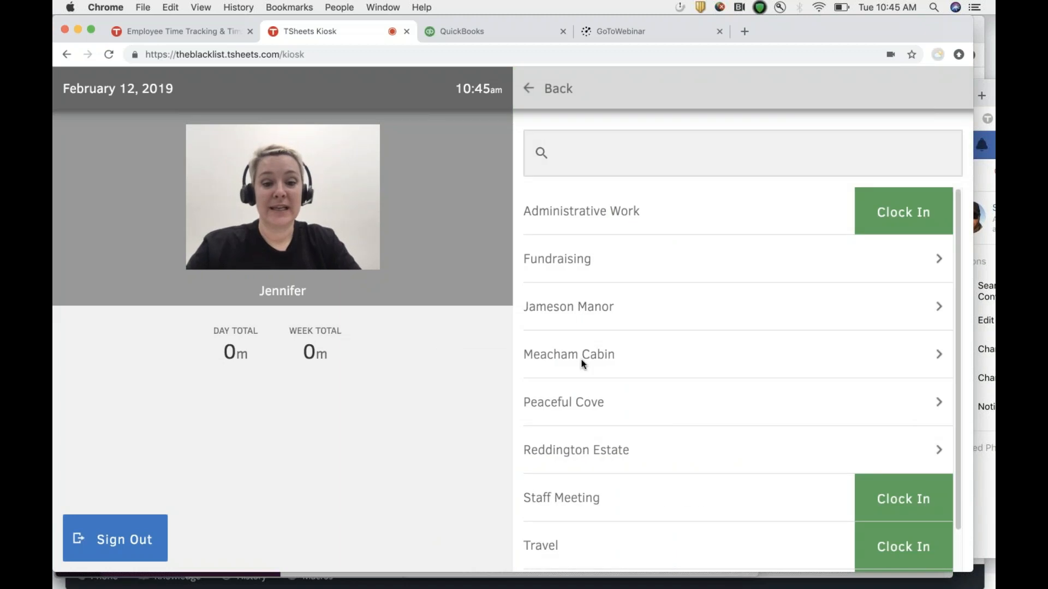
pyautogui.click(632, 358)
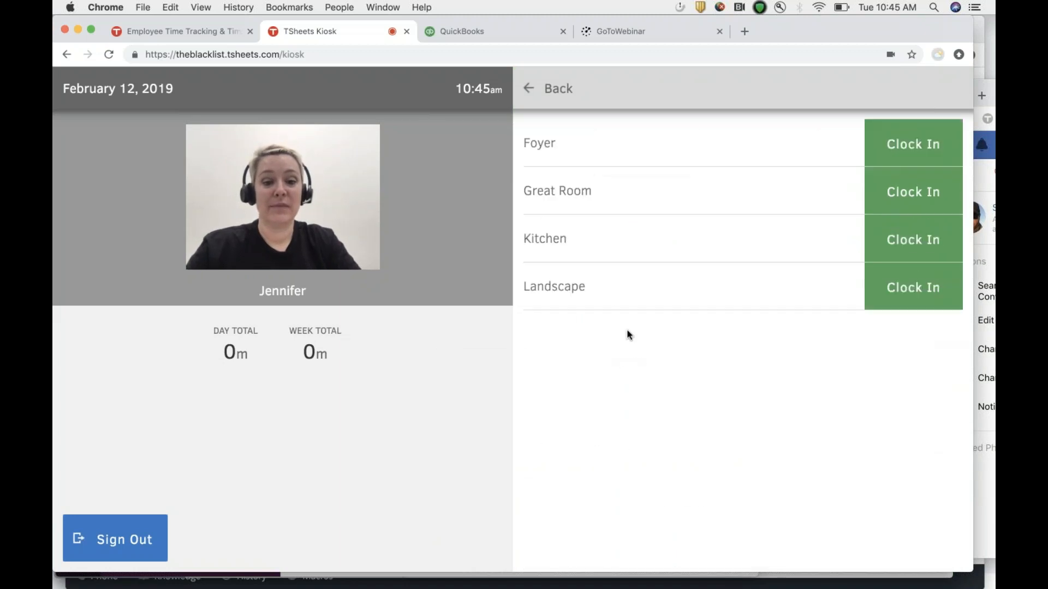
pyautogui.click(902, 291)
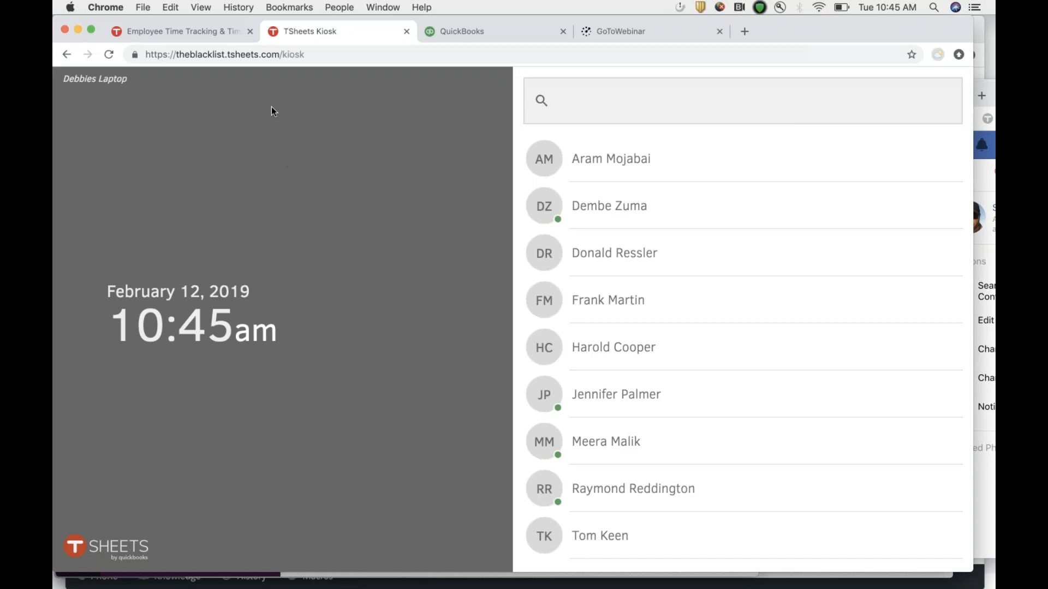
# - Leave the kiosk by shortening its web address to the TSheets site and sign in to the admin account
pyautogui.click(289, 54)
pyautogui.press('Right')
pyautogui.press('BackSpace')
pyautogui.press('BackSpace')
pyautogui.press('BackSpace')
pyautogui.press('BackSpace')
pyautogui.press('BackSpace')
pyautogui.press('Down')
pyautogui.press('Return')
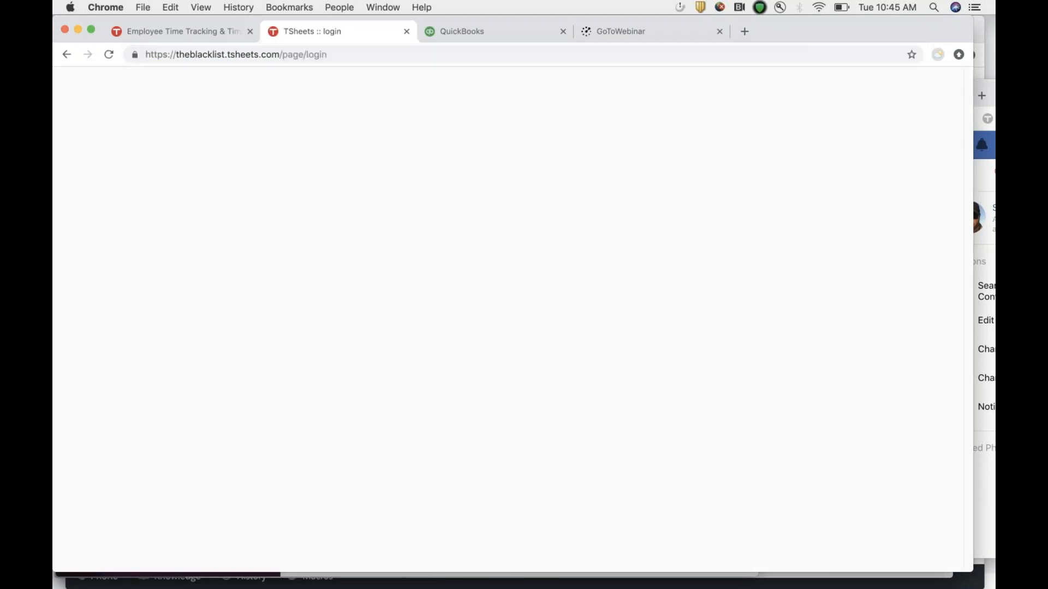
pyautogui.click(558, 269)
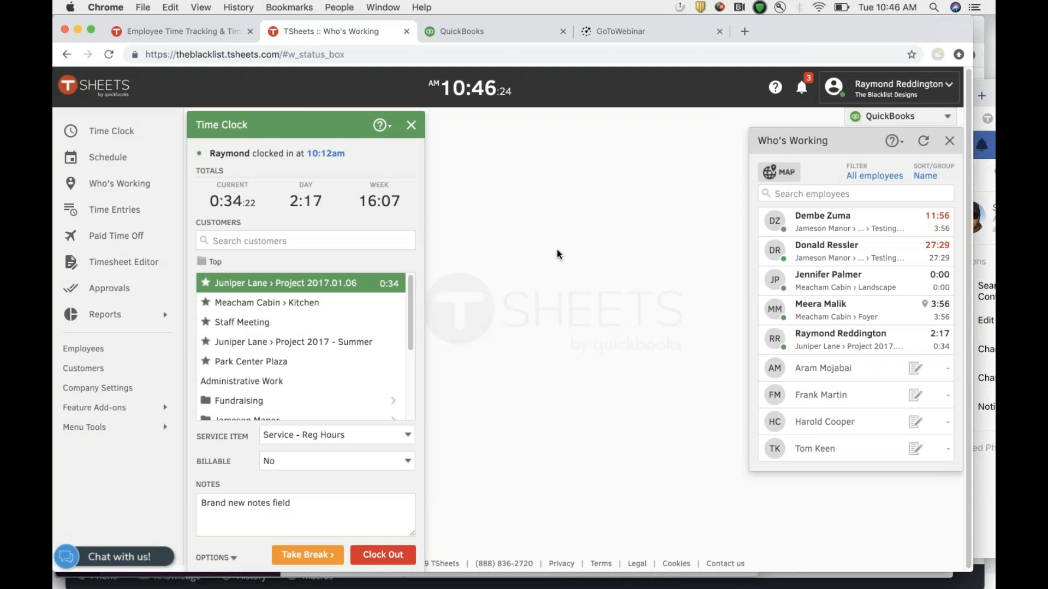
# - Close the Time Clock window and look through the available report types, including the custom reports
pyautogui.click(411, 126)
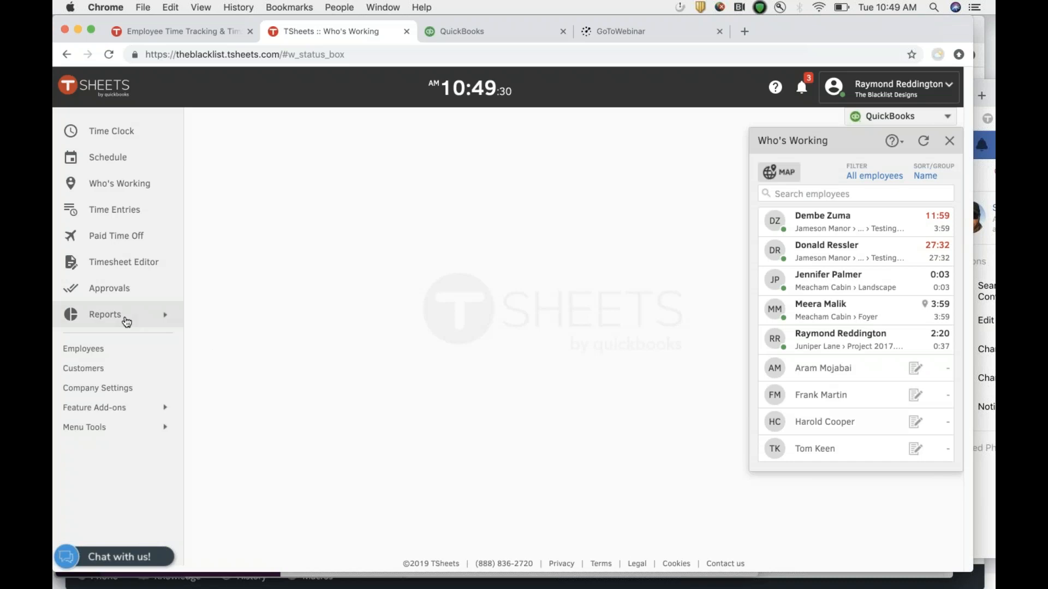
pyautogui.click(131, 316)
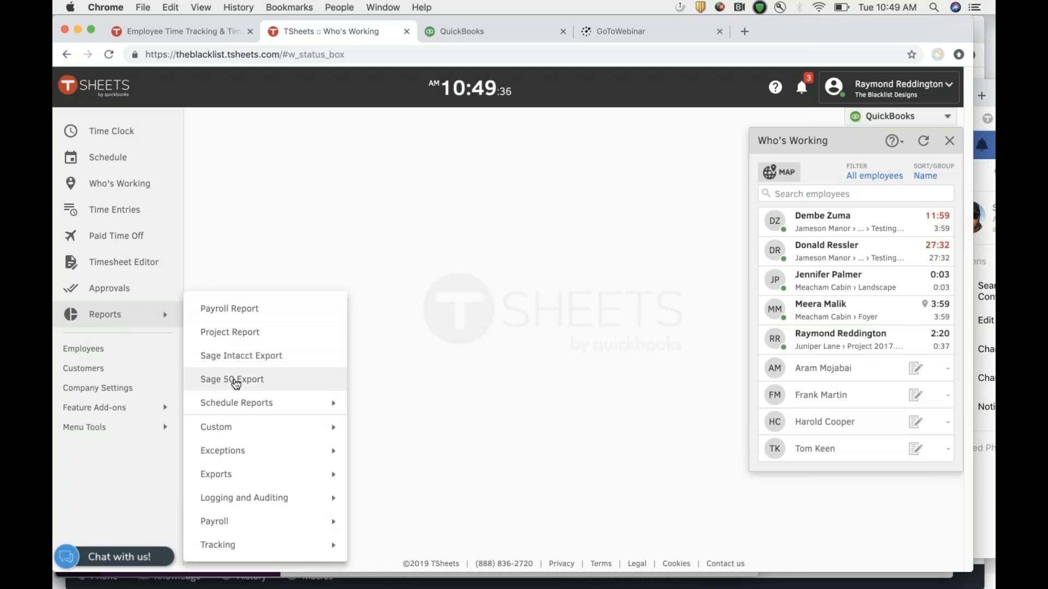
pyautogui.click(222, 428)
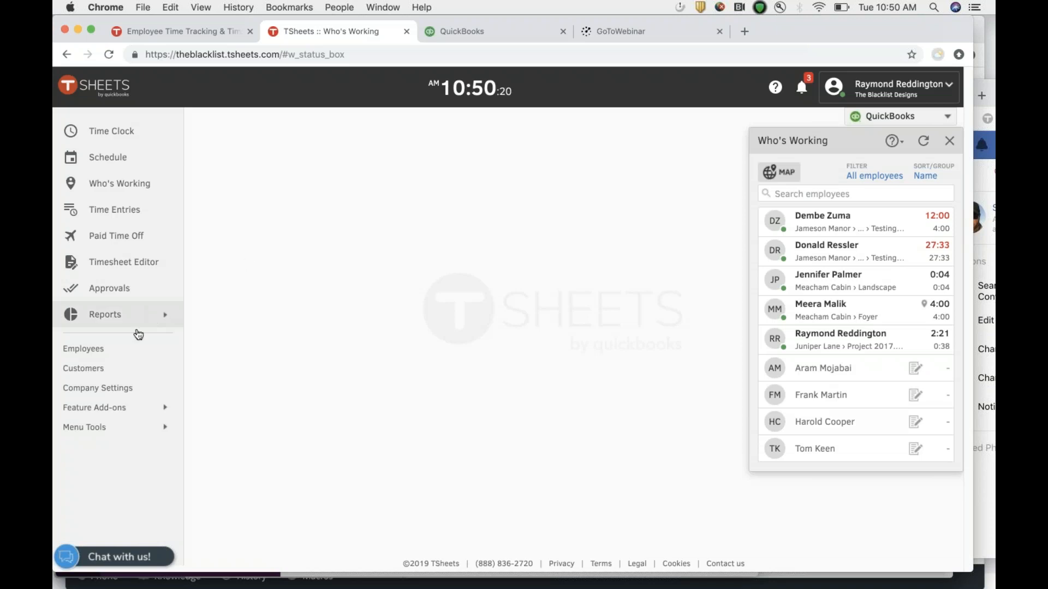
# - Review the list of customers available for time tracking and close it
pyautogui.click(100, 372)
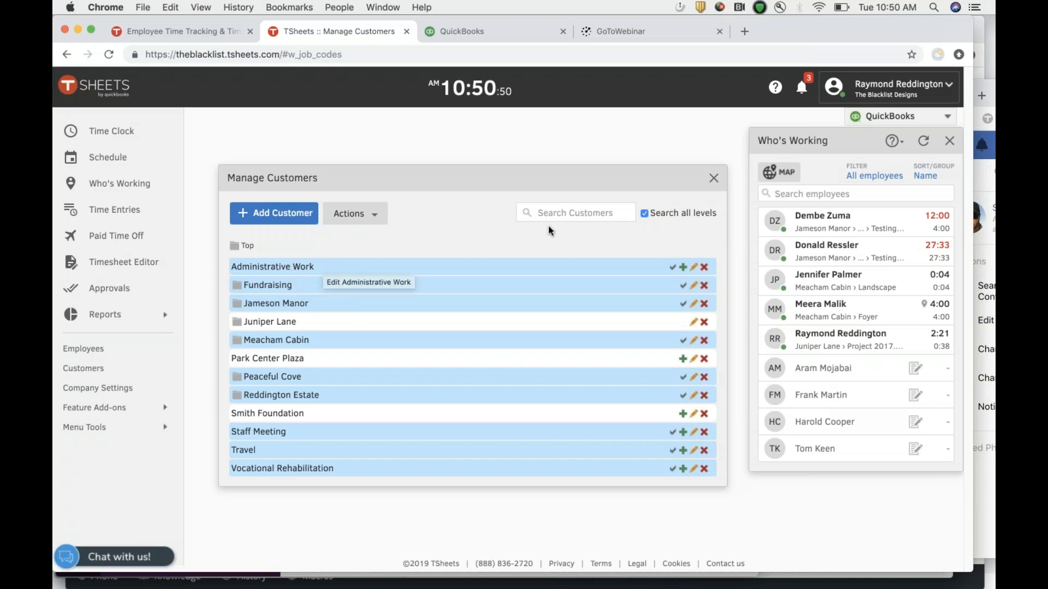
pyautogui.click(713, 179)
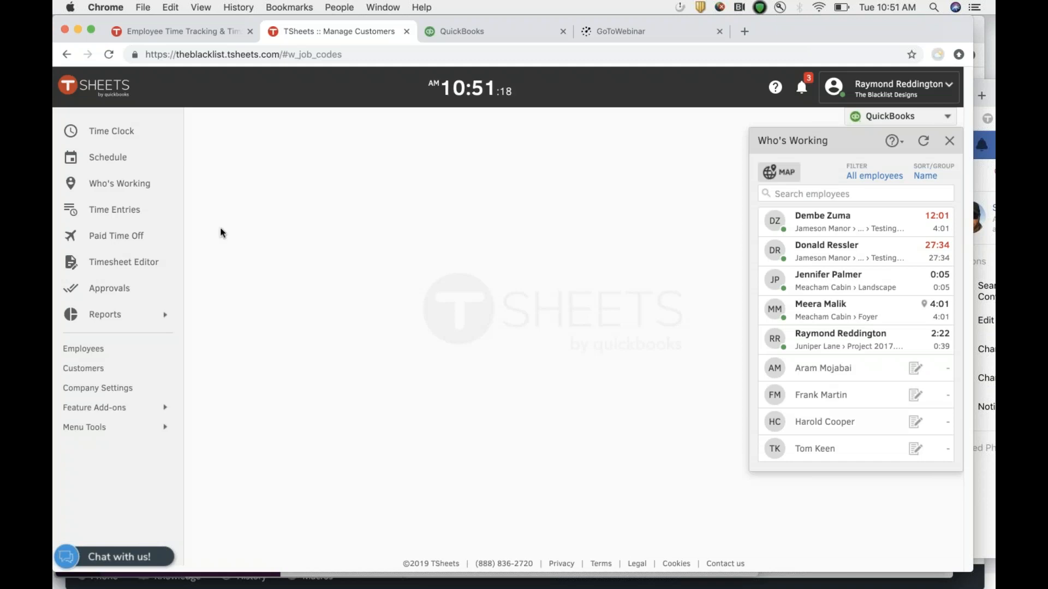
# - Display the January 2019 time entries and open the location map of the January 31 entry
pyautogui.click(112, 212)
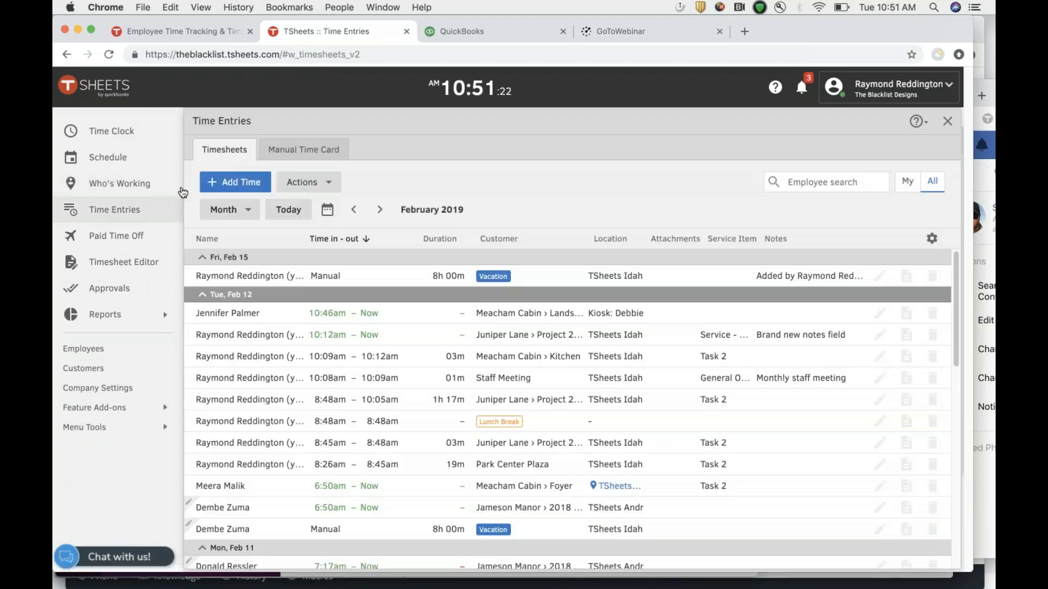
pyautogui.click(354, 210)
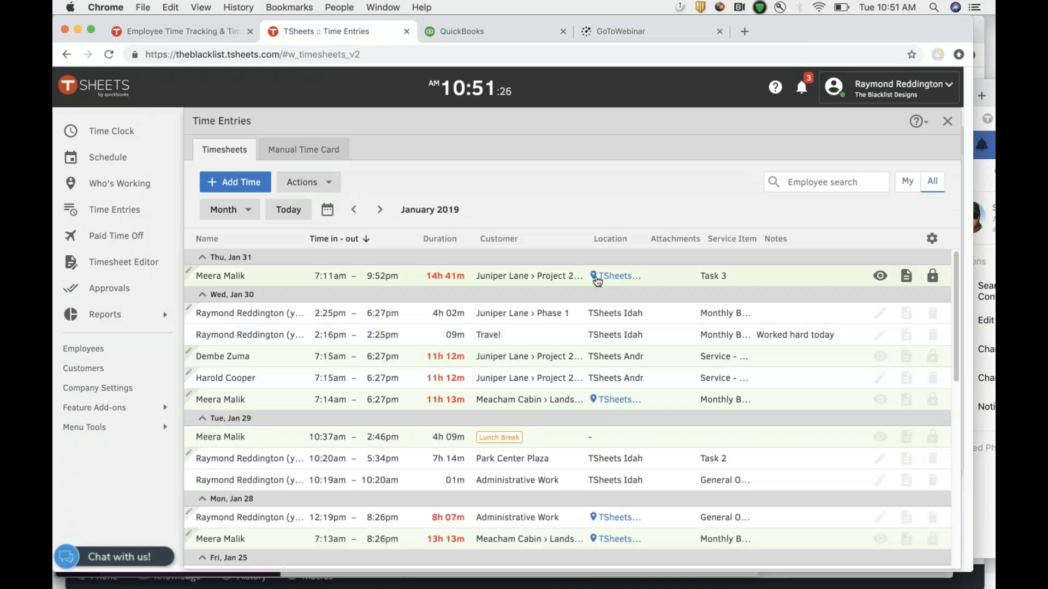
pyautogui.click(607, 276)
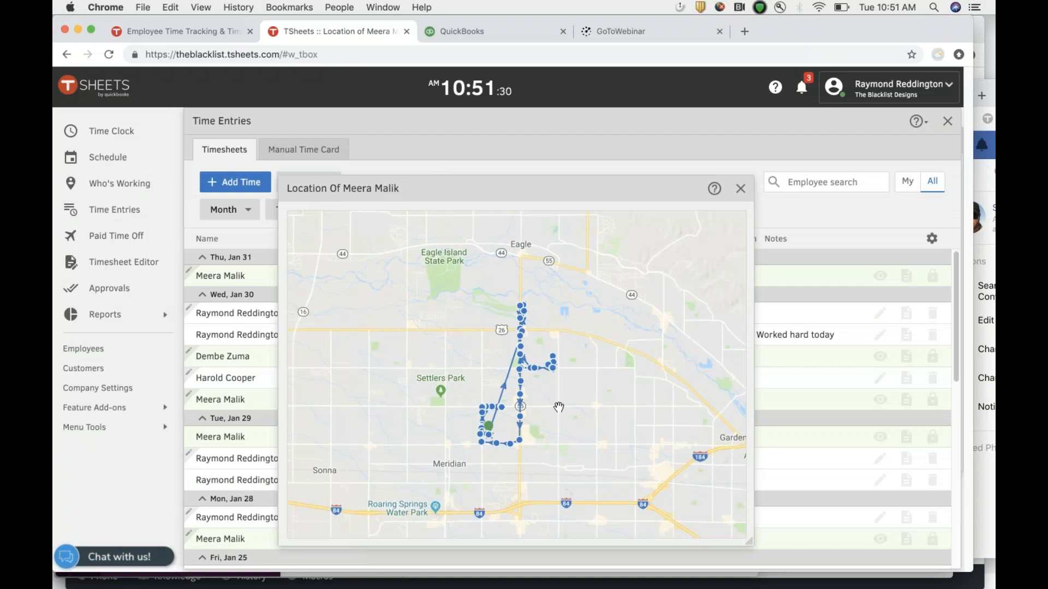
# - Examine the mapped route up close, including the GPS details of its green marker, and close the location map
pyautogui.click(726, 482)
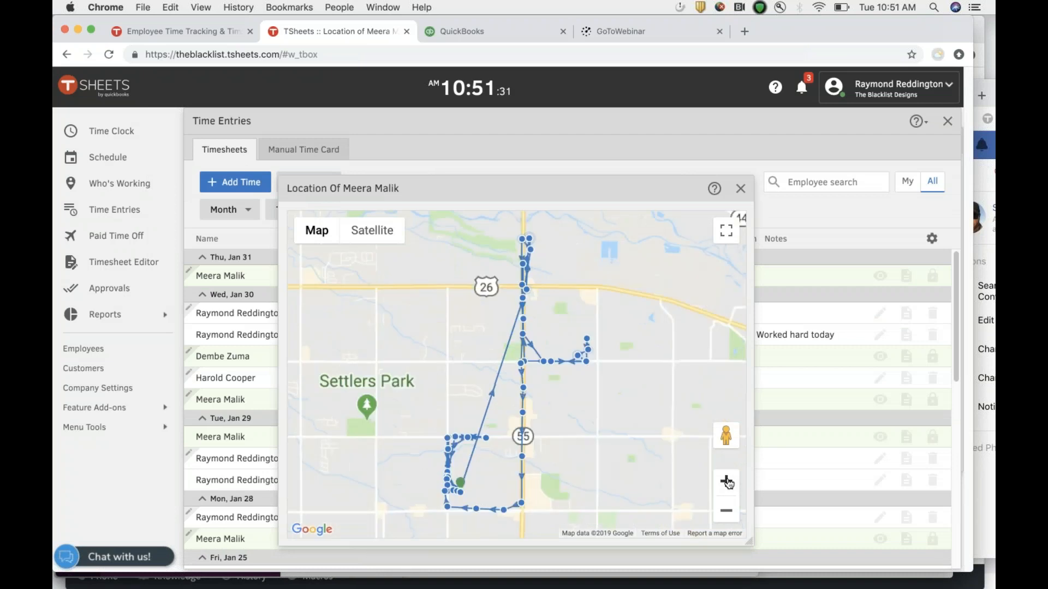
pyautogui.click(726, 481)
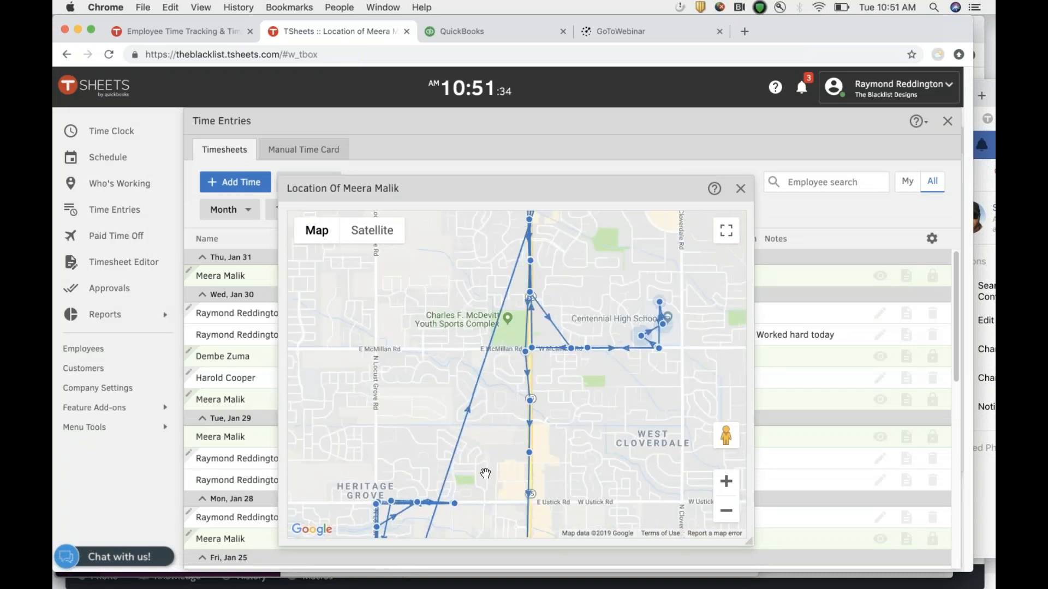
pyautogui.scroll(-3, 486, 478)
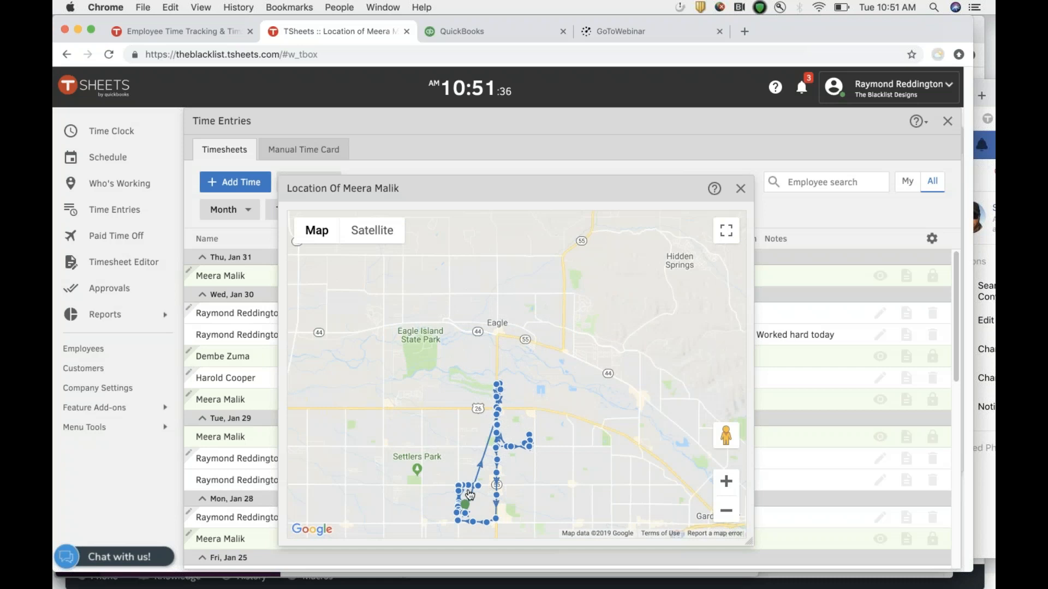
pyautogui.moveTo(472, 509); pyautogui.dragTo(475, 380)
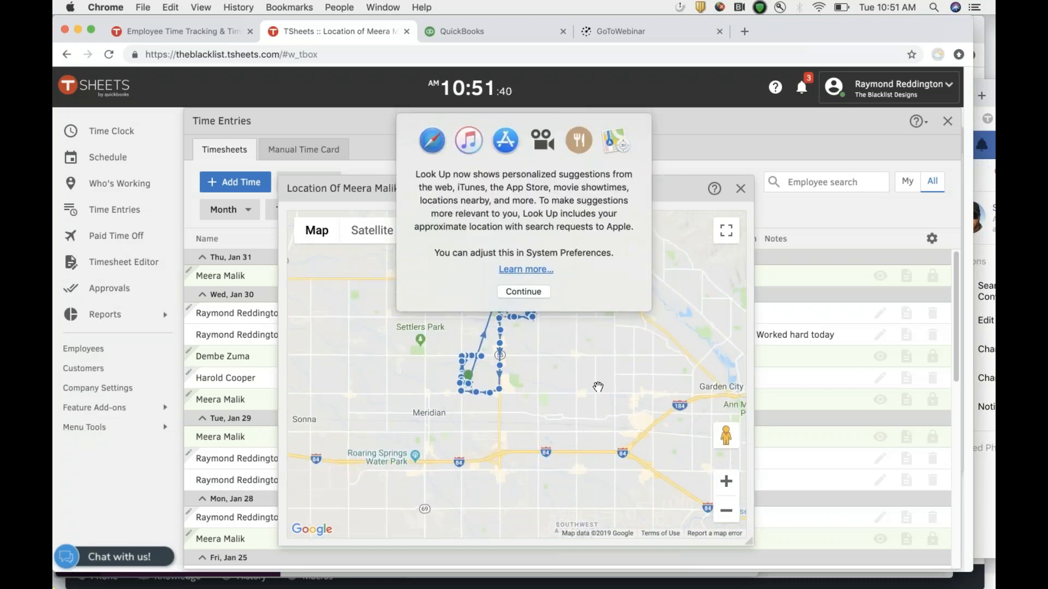
pyautogui.click(726, 482)
pyautogui.click(726, 481)
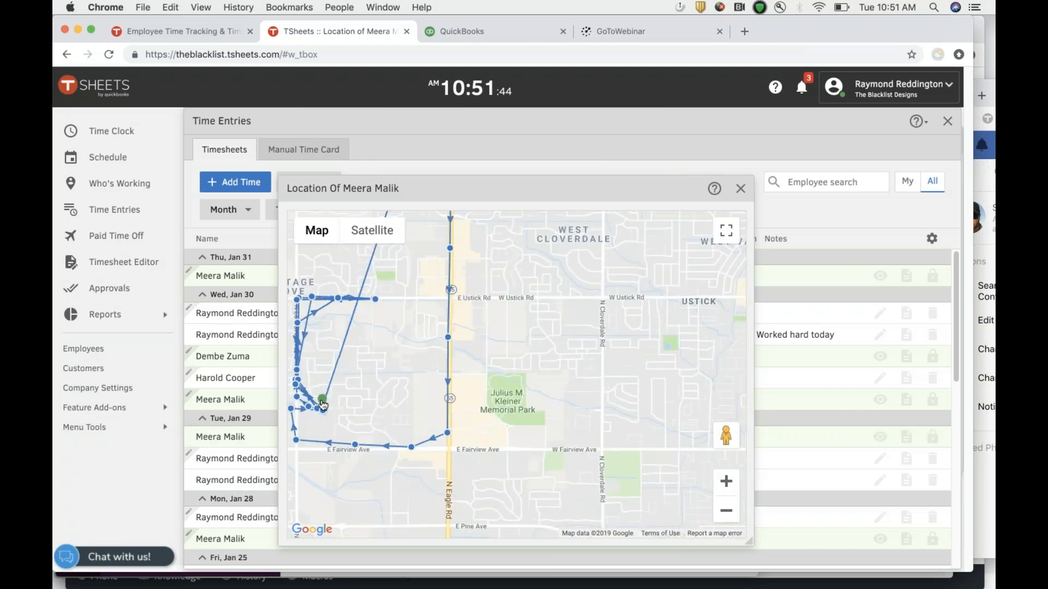
pyautogui.click(323, 404)
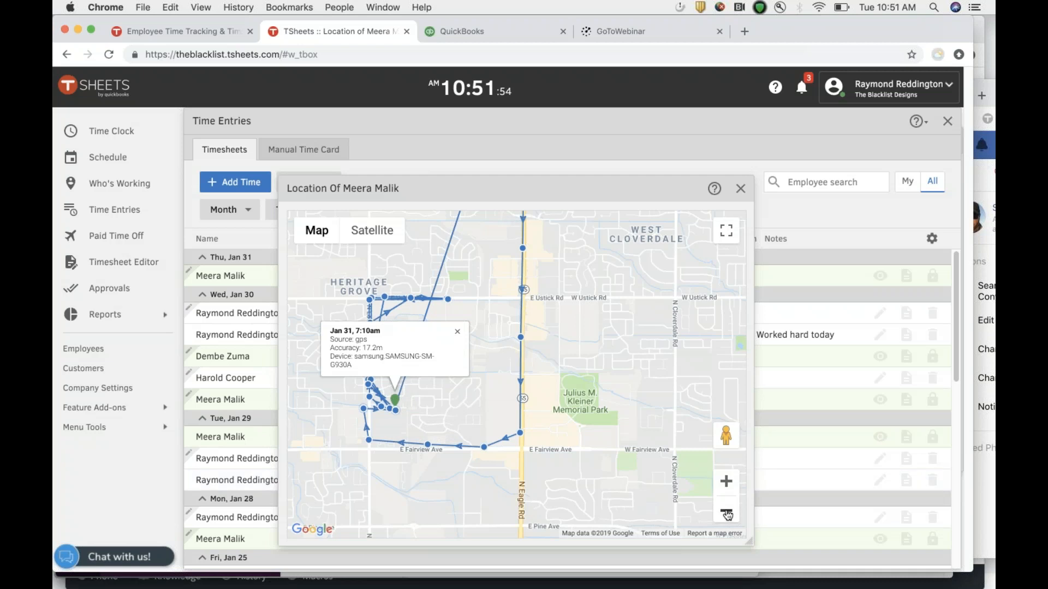
pyautogui.click(457, 331)
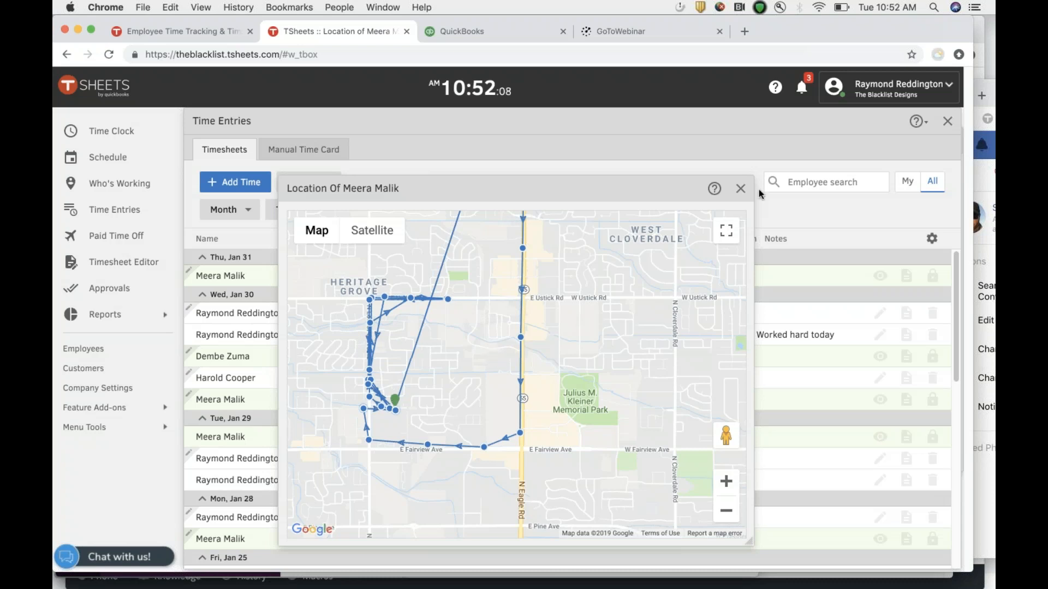
pyautogui.click(740, 189)
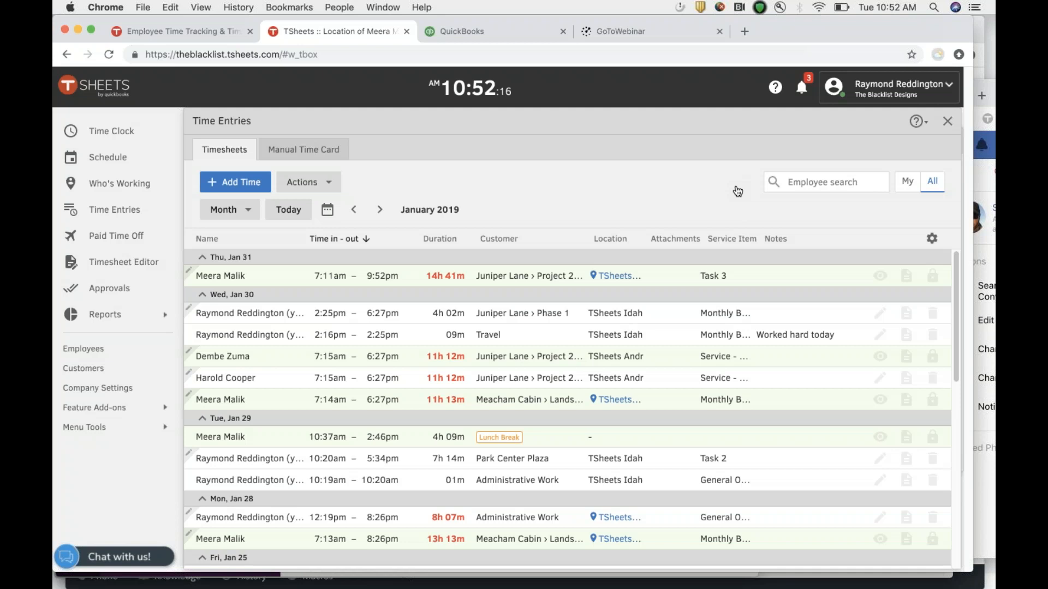
# - Close the time entries and switch to the open TSheets public home page
pyautogui.click(948, 123)
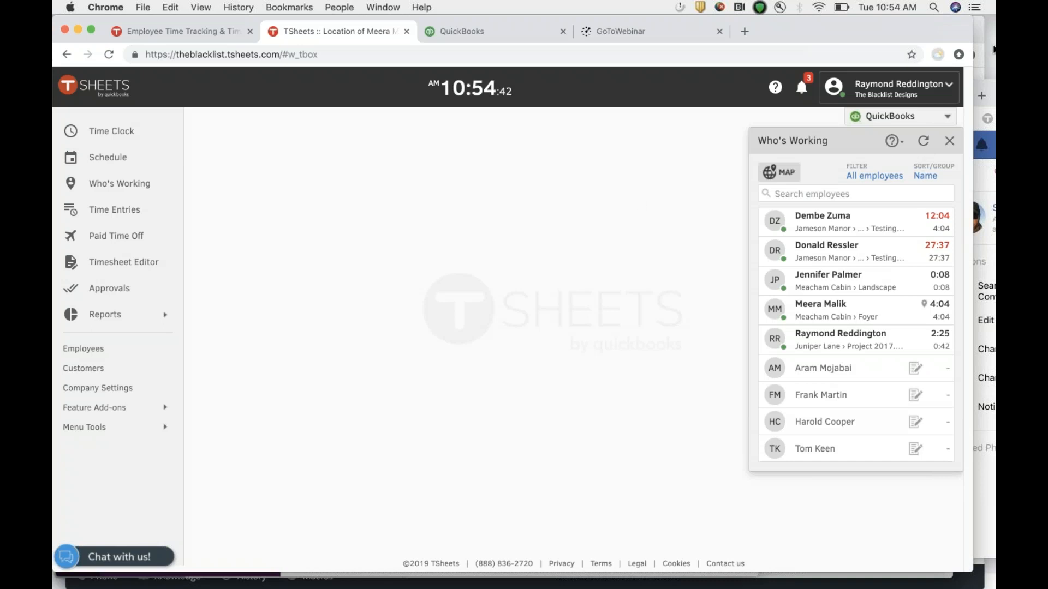
pyautogui.click(988, 48)
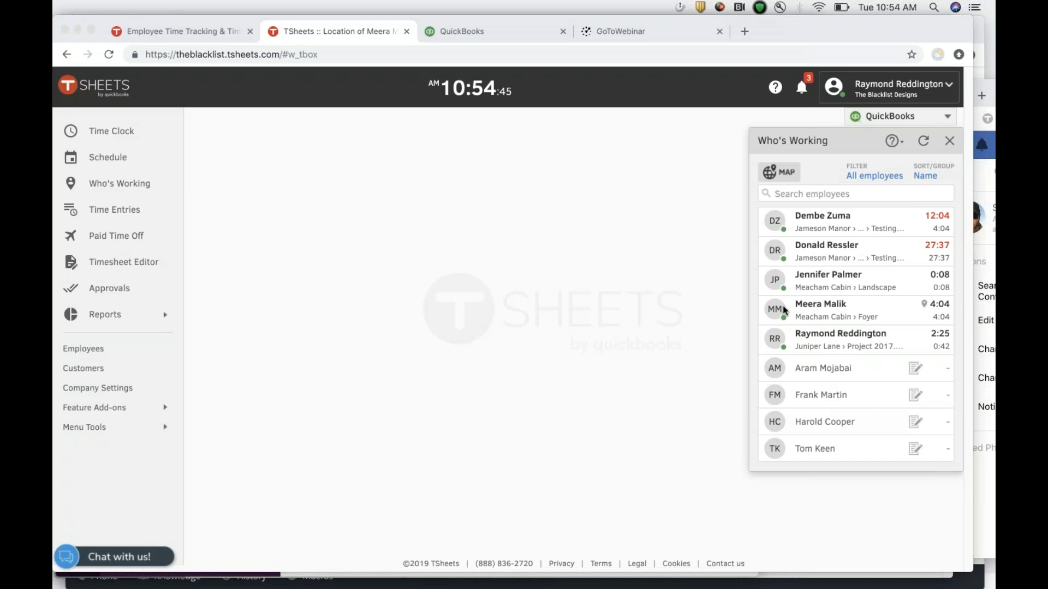
pyautogui.click(156, 31)
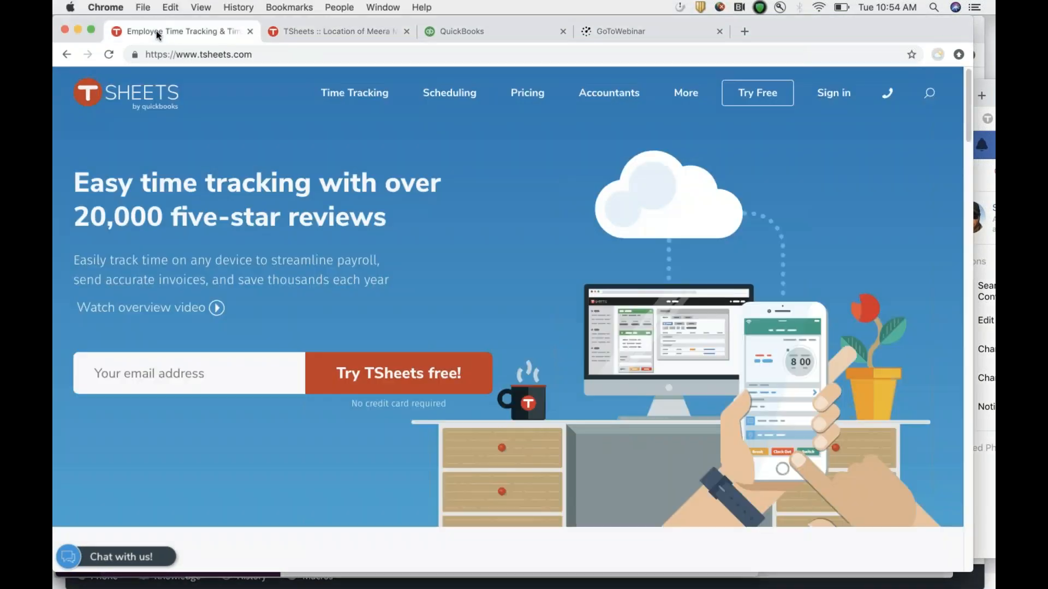